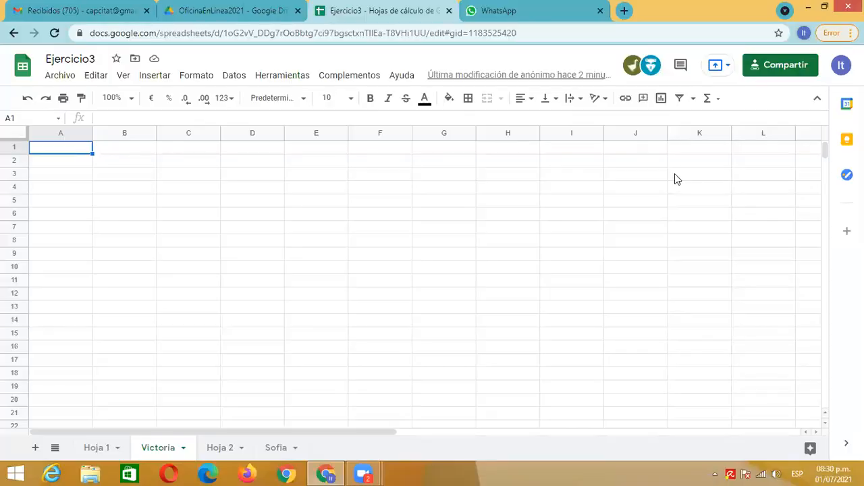
Compare the bank tables on Hoja 1 and the two sheets named after participants, circling a collaborator's avatar temporarily
click(101, 445)
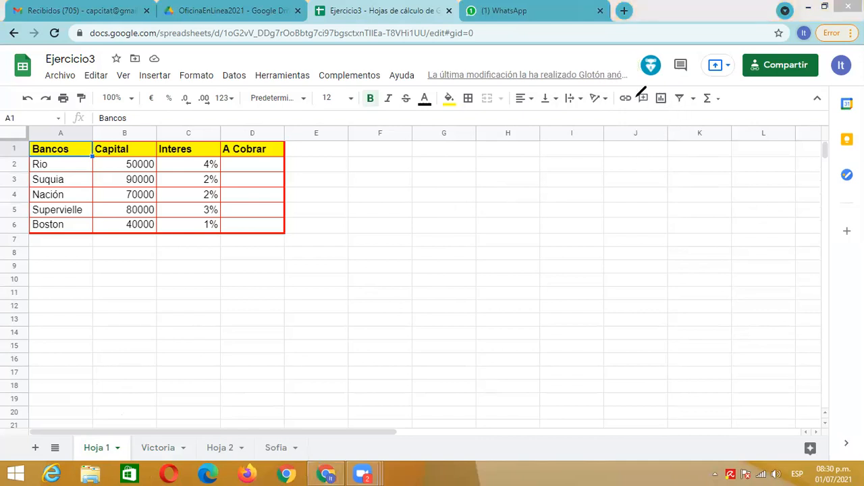
mouse_move(648, 50)
mouse_down()
mouse_move(638, 56)
mouse_move(656, 81)
mouse_move(653, 47)
mouse_up()
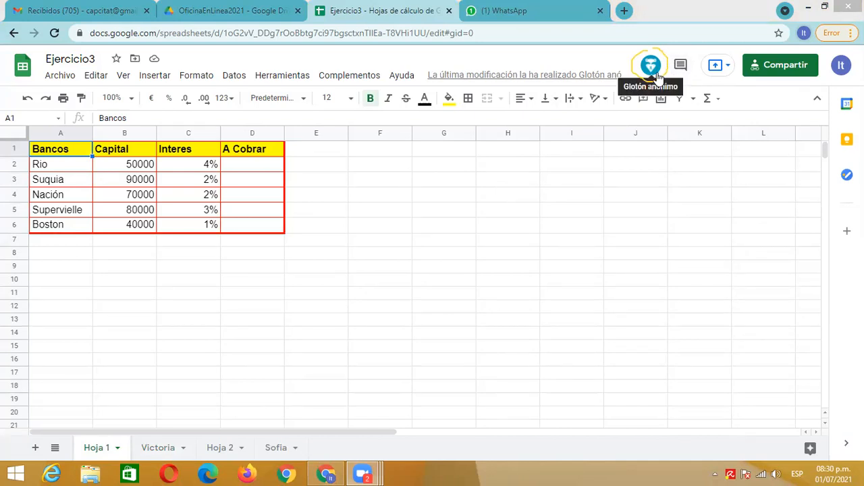
click(276, 449)
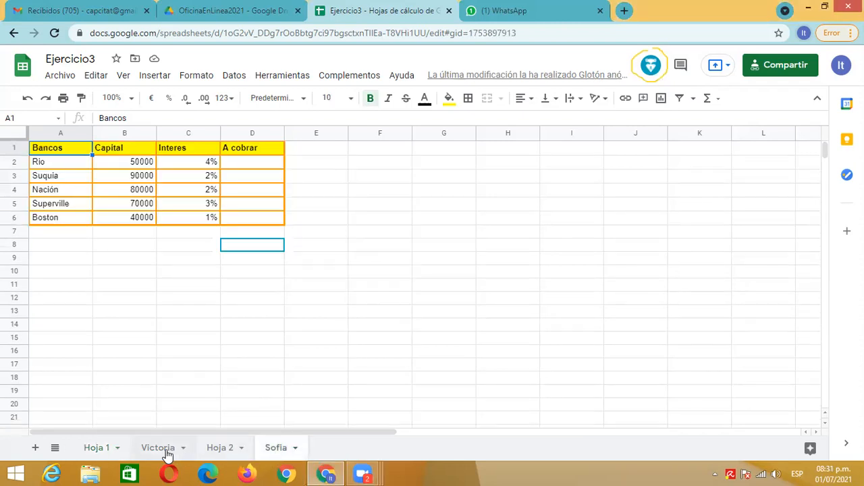
click(167, 451)
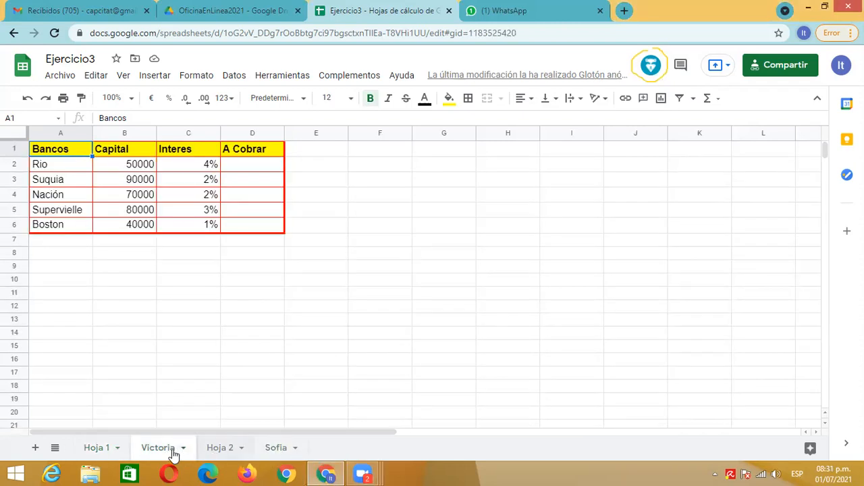
click(109, 452)
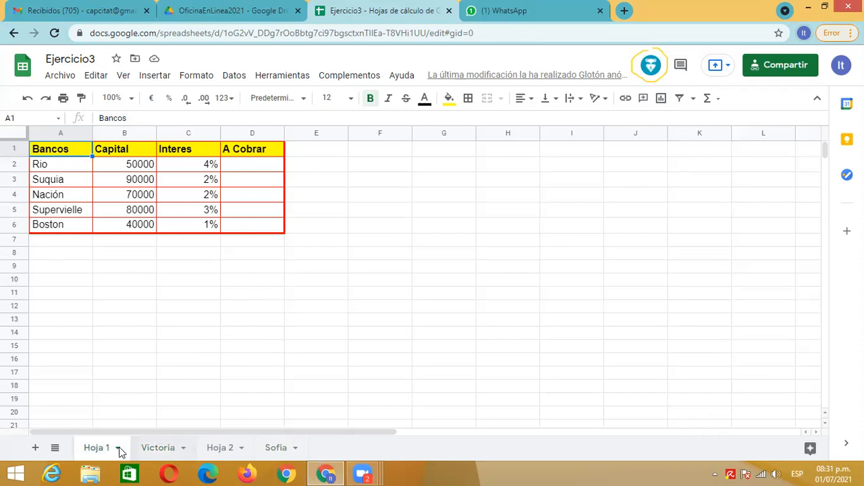
click(177, 450)
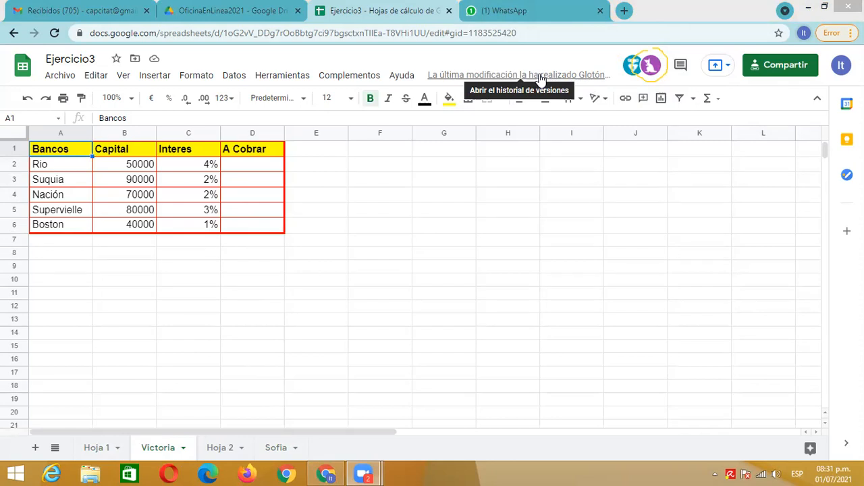
key(ctrl+z)
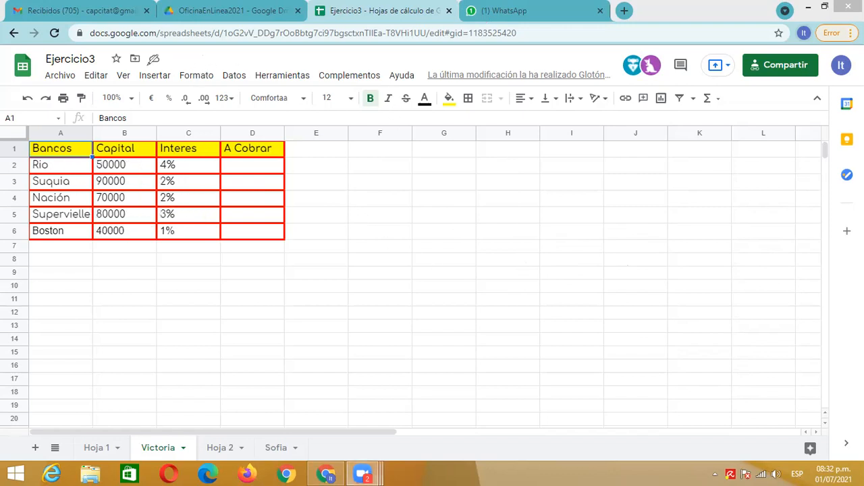
click(729, 67)
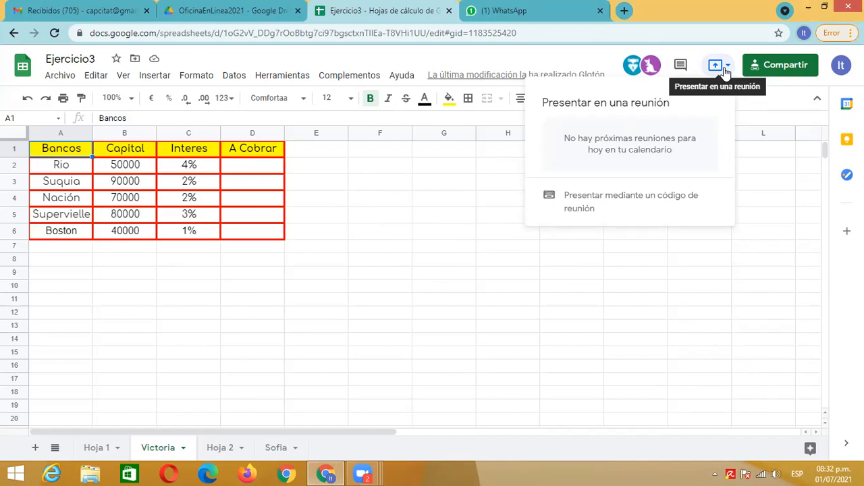
click(724, 72)
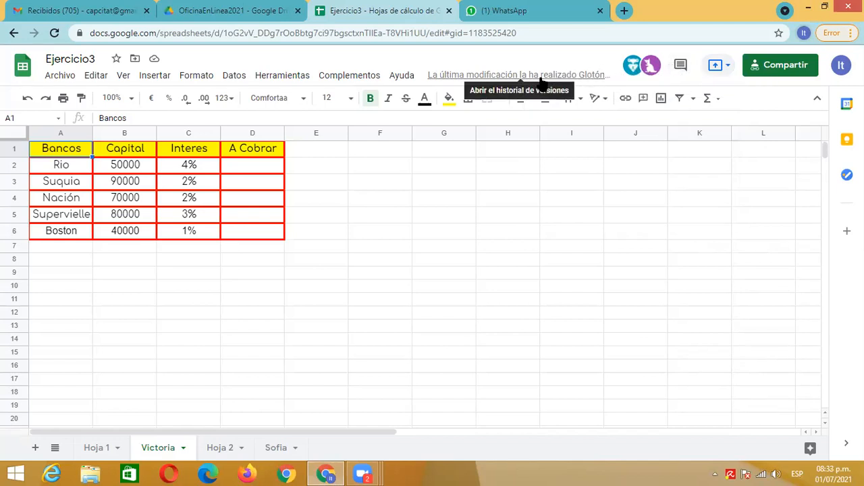
Open the spreadsheet's version history, keep waiting for the page, and expand the current version of 1 de julio, 20:32
click(464, 75)
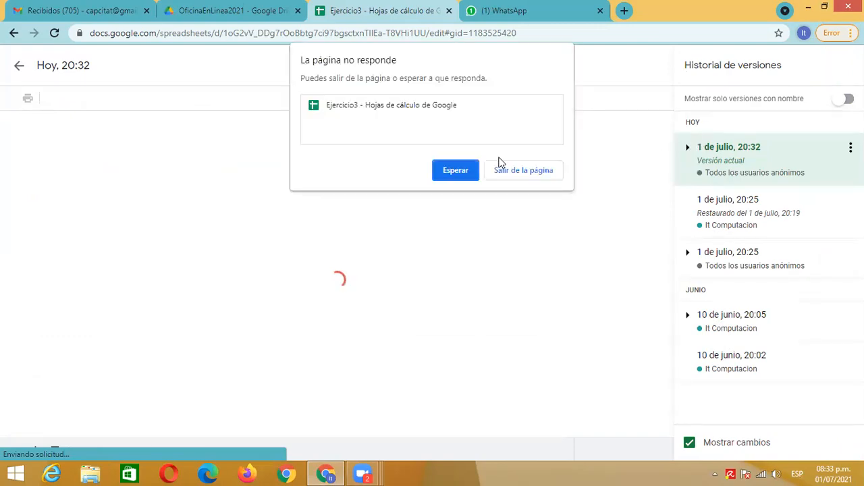
click(465, 171)
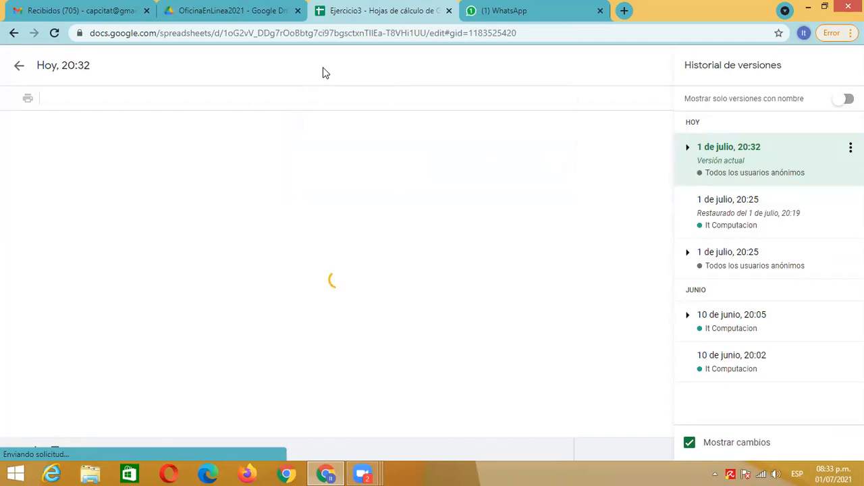
click(688, 147)
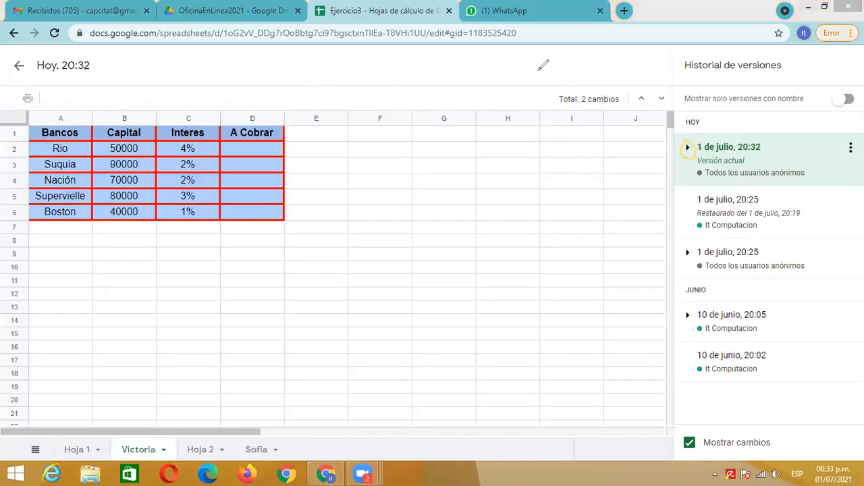
click(688, 148)
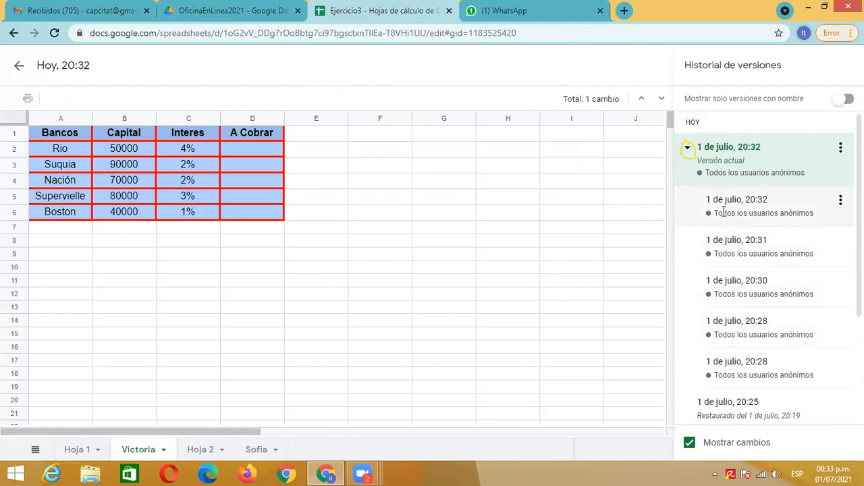
Examine the anonymous users' saved versions from 1 de julio, including the detailed entries under the second 20:25 version
scroll(734, 265, down, 1)
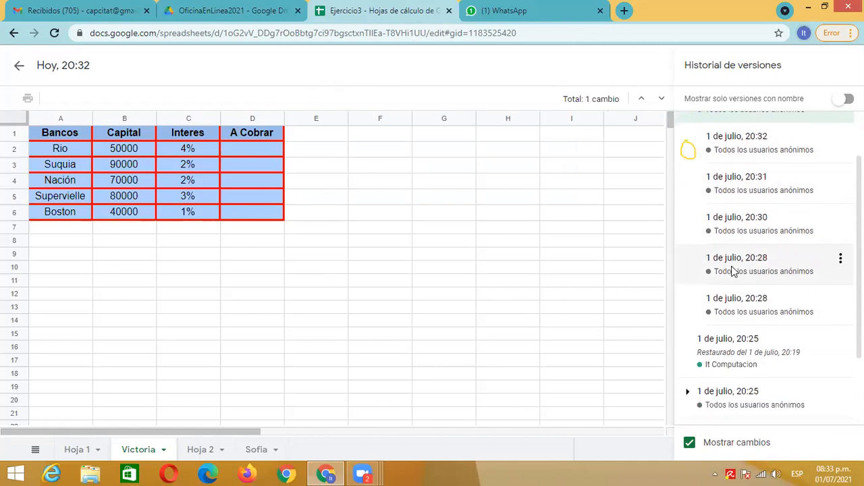
click(144, 453)
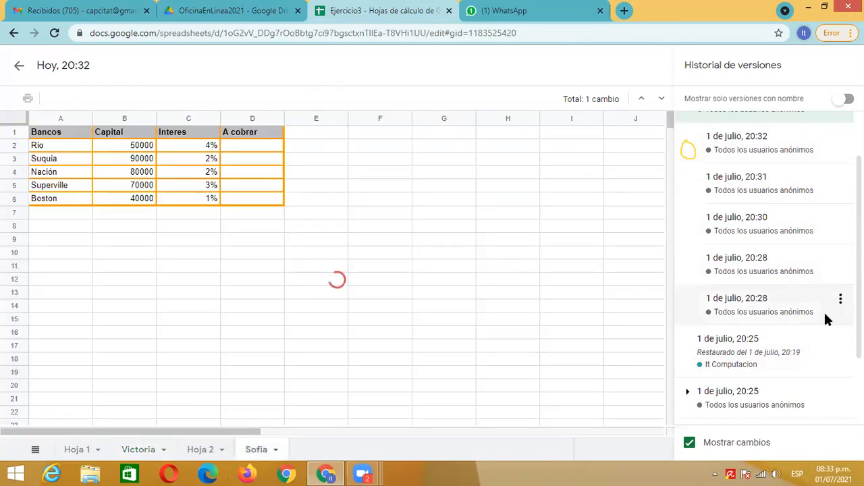
scroll(774, 368, down, 1)
scroll(775, 346, up, 2)
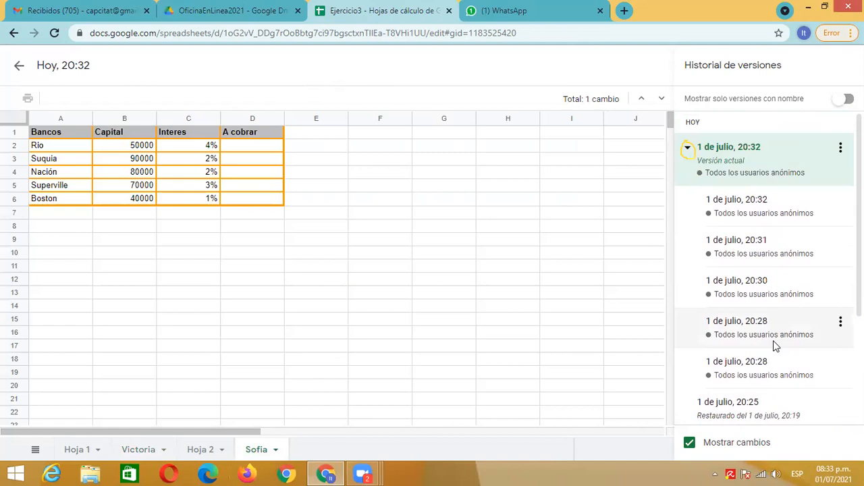
scroll(774, 346, down, 1)
scroll(772, 336, up, 1)
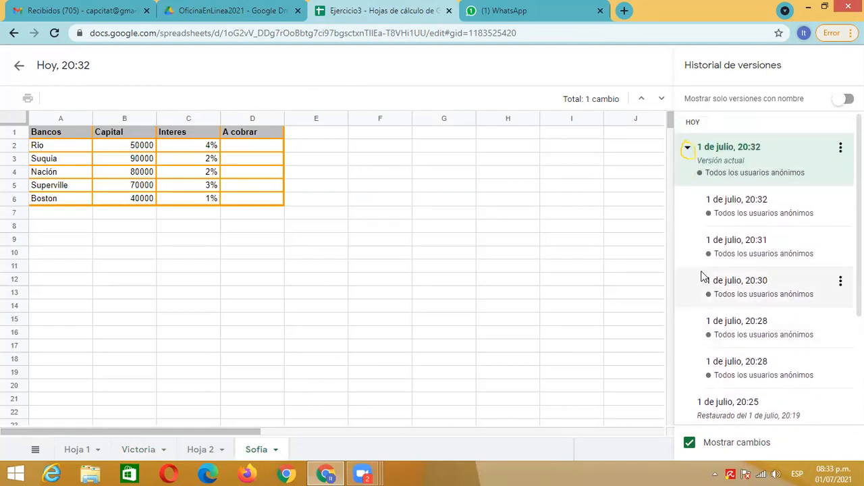
scroll(699, 246, down, 3)
click(688, 296)
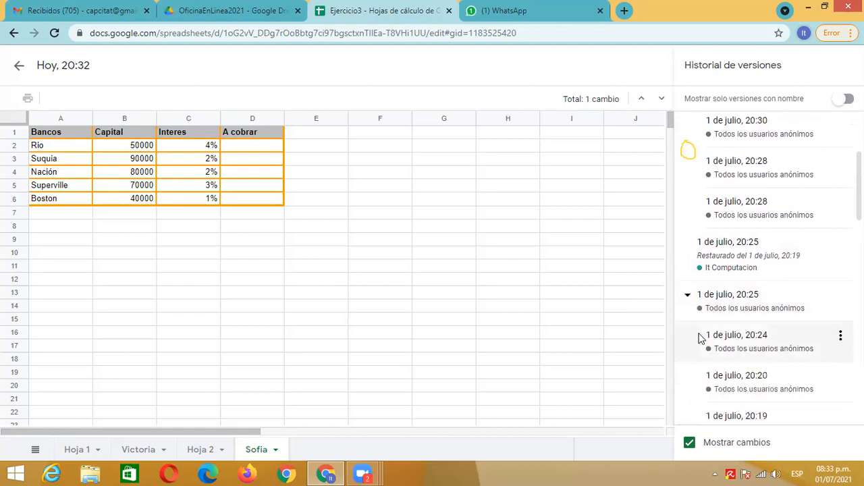
scroll(341, 254, down, 3)
scroll(382, 255, up, 3)
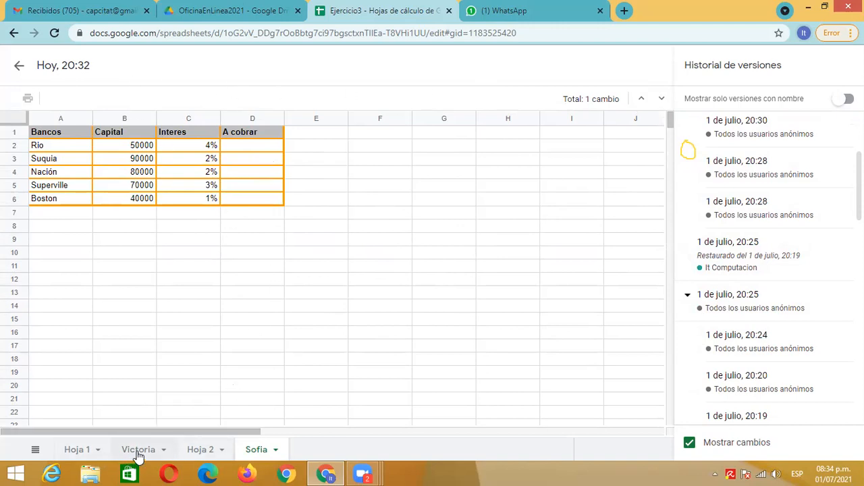
Mark the Capital, Interes and A Cobrar cells of Rio and Suquia on Hoja 1 with temporary drawings, and clear them
click(78, 449)
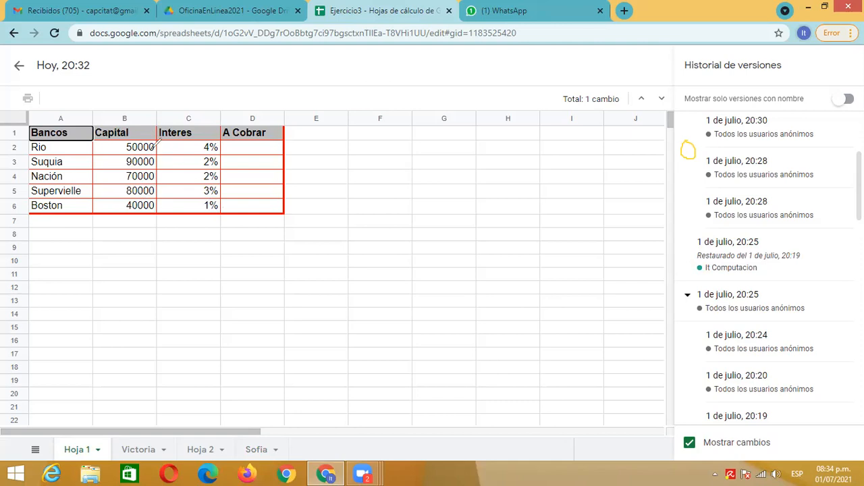
mouse_move(154, 139)
mouse_down()
mouse_move(123, 140)
mouse_move(138, 154)
mouse_move(154, 135)
mouse_up()
mouse_move(213, 139)
mouse_down()
mouse_move(200, 150)
mouse_move(268, 143)
mouse_up()
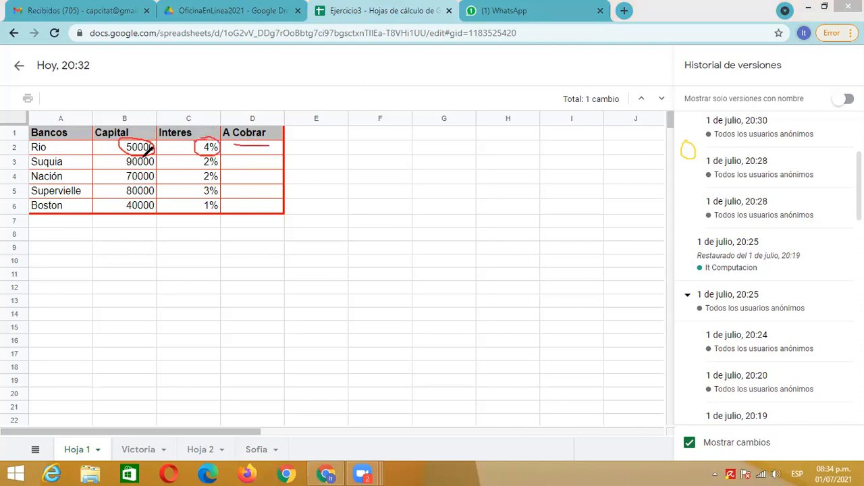
mouse_move(130, 150)
mouse_down()
mouse_move(125, 166)
mouse_move(160, 160)
mouse_move(149, 155)
mouse_up()
mouse_move(193, 157)
mouse_down()
mouse_move(220, 166)
mouse_move(215, 156)
mouse_move(252, 159)
mouse_up()
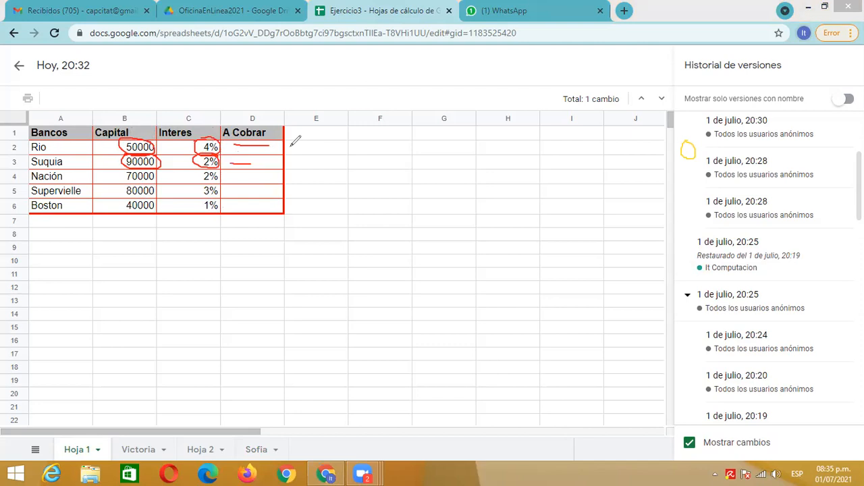
mouse_move(291, 147)
mouse_down()
mouse_move(331, 144)
mouse_move(340, 152)
mouse_move(346, 215)
mouse_move(351, 189)
mouse_up()
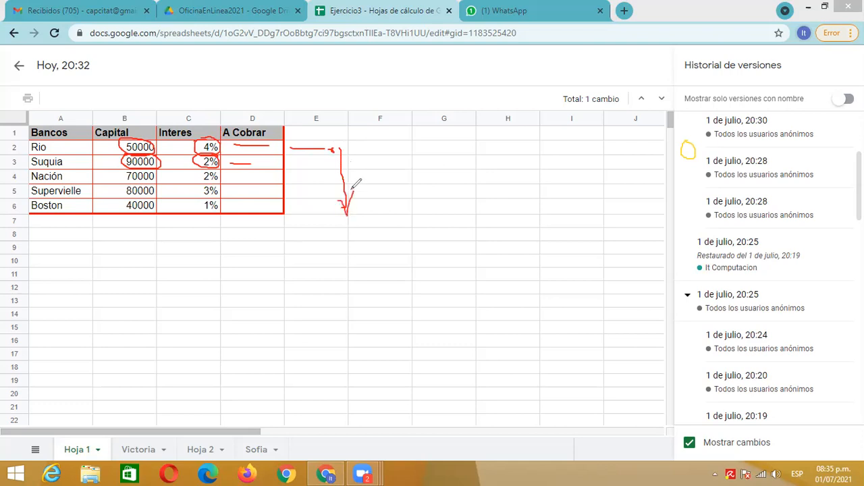
click(466, 77)
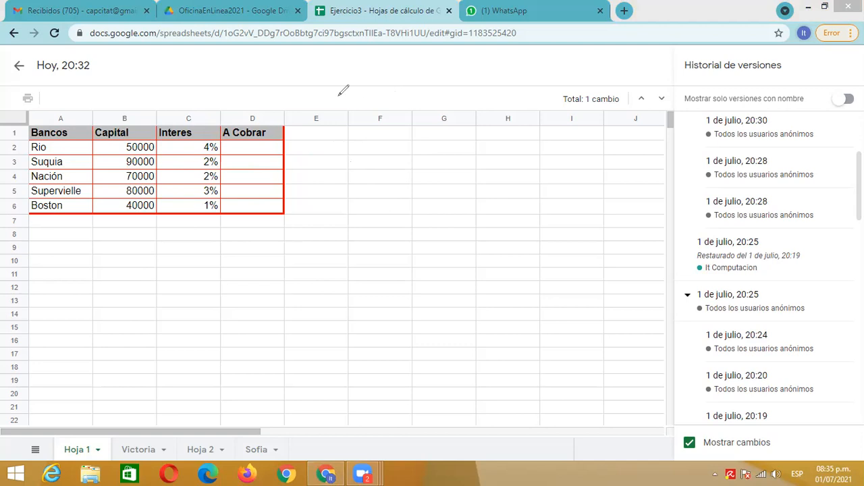
Draw an arrow from Rio's A Cobrar cell to a text annotation reading "=monto+monto * %"
mouse_move(274, 147)
mouse_down()
mouse_move(328, 167)
mouse_move(360, 213)
mouse_move(367, 195)
mouse_up()
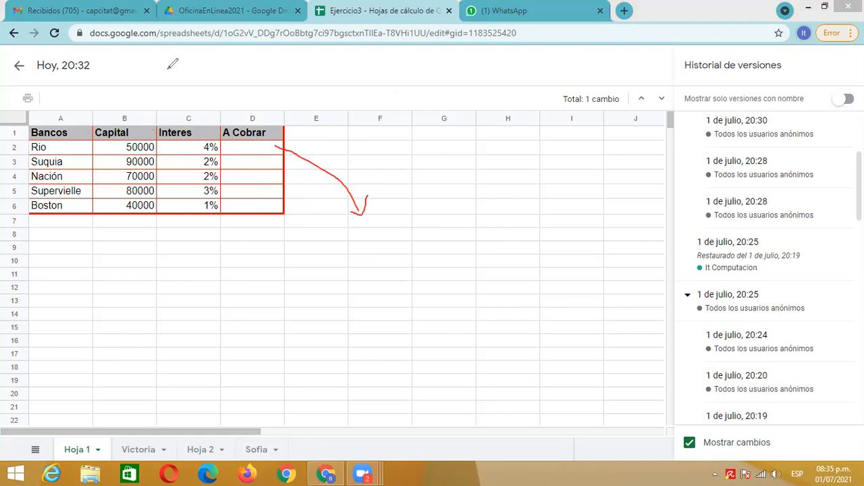
click(383, 223)
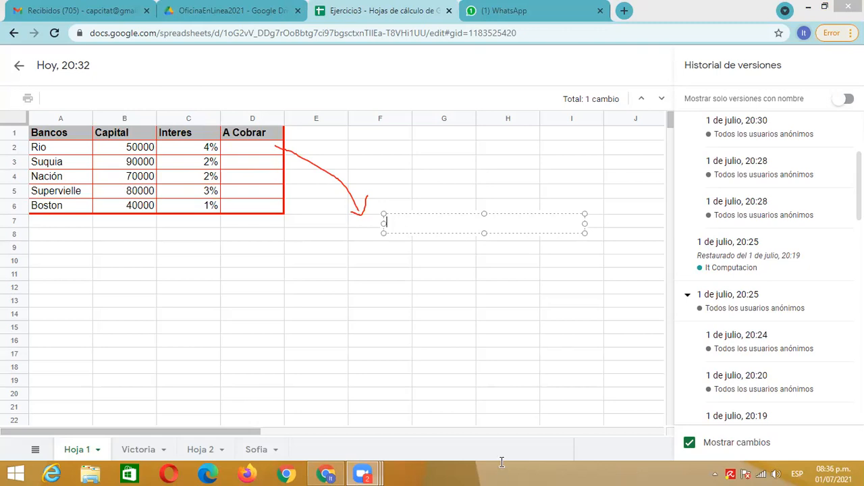
click(377, 229)
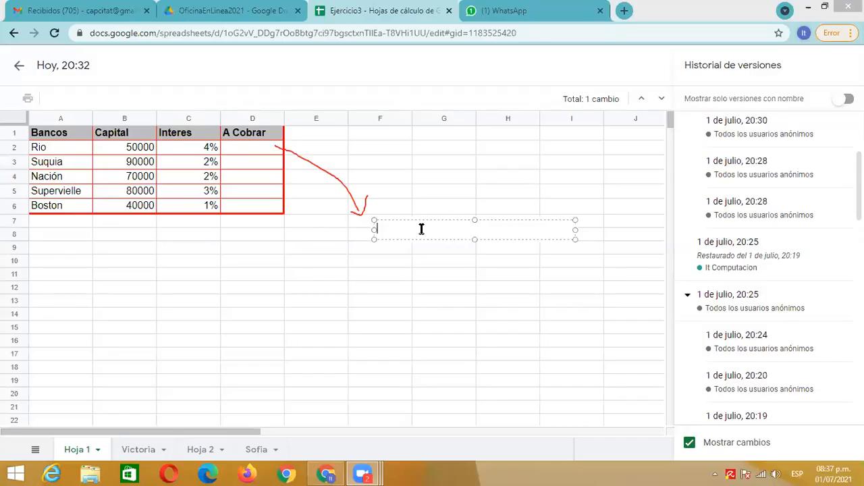
text(=)
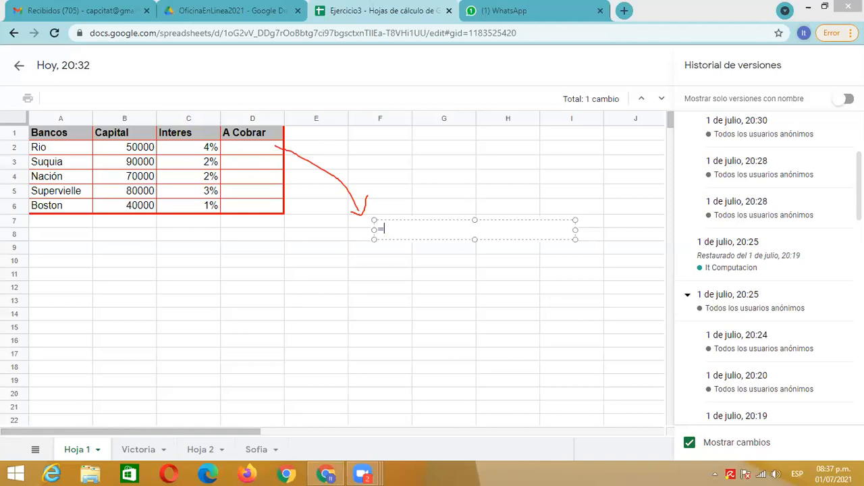
text(monto+monto * %)
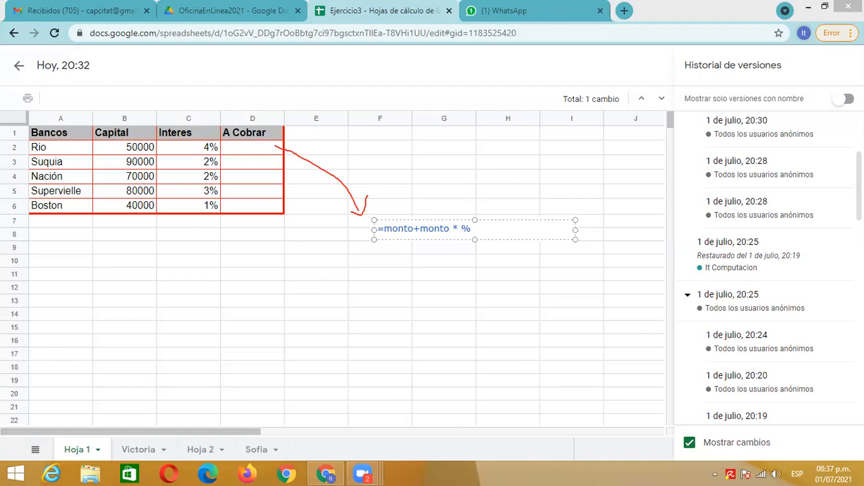
Add the worked example "=50000+50000*4%" as a second line of the text annotation
key(Return)
text(=)
text(500)
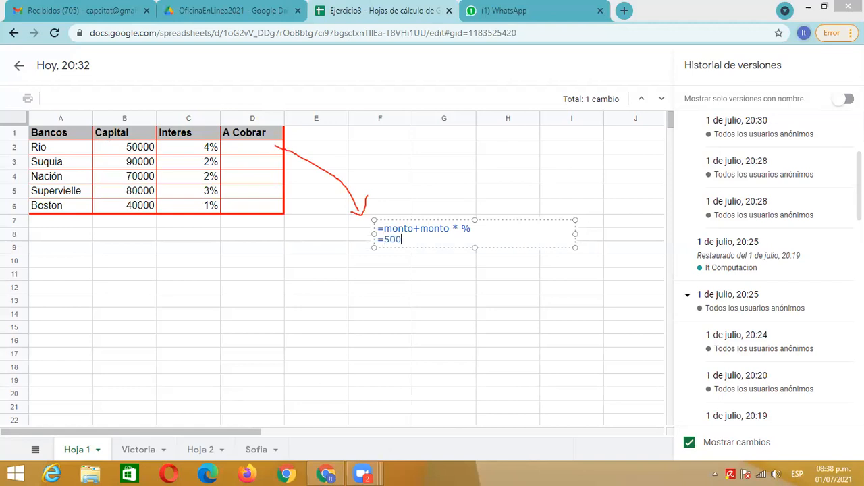
text(00+50000*)
text(4%)
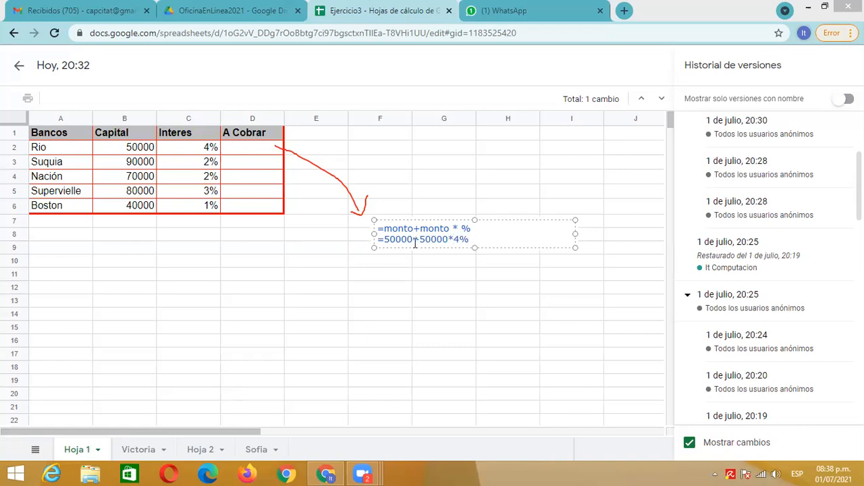
click(460, 262)
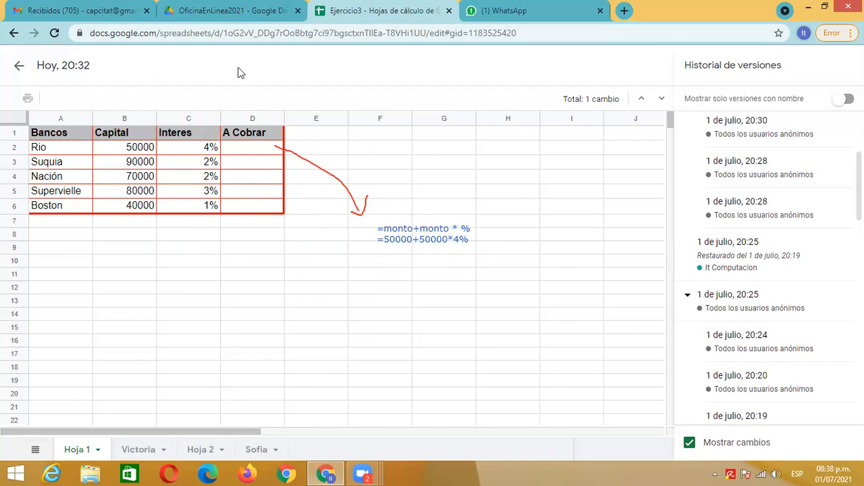
Reload the spreadsheet to leave the version history, and enter =50000+50000*4% in Rio's A Cobrar cell on Hoja 1
click(54, 34)
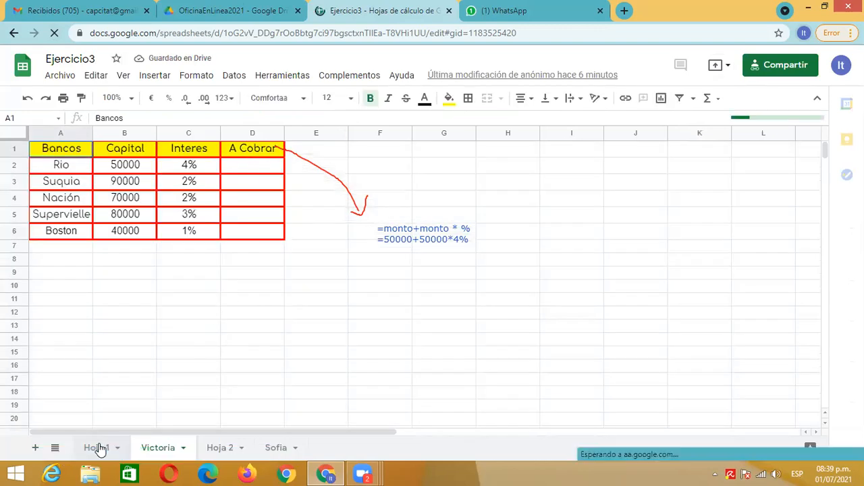
click(262, 170)
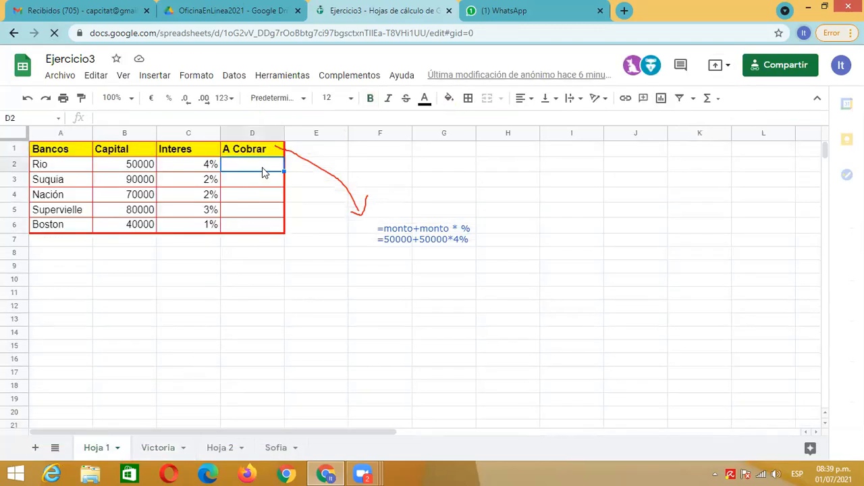
text(=)
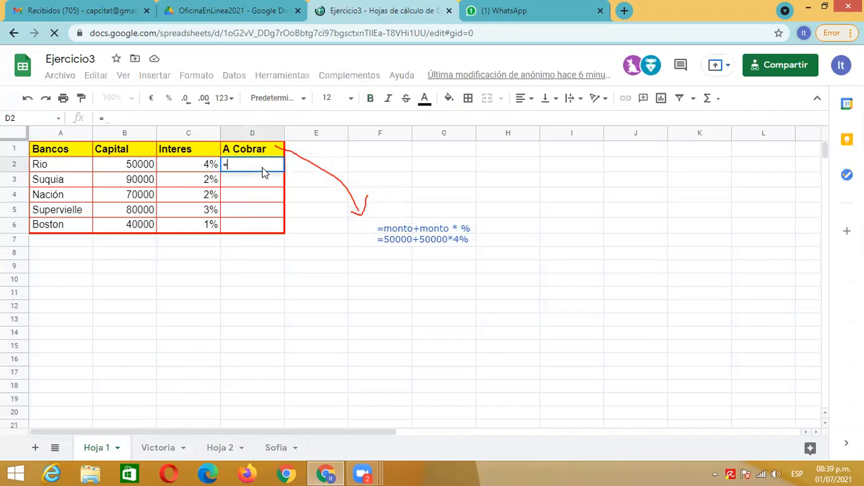
text(5000)
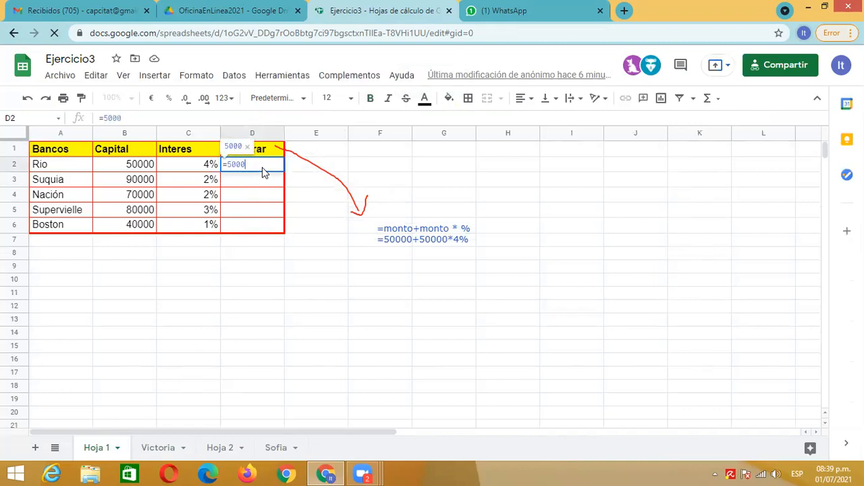
text(0+500)
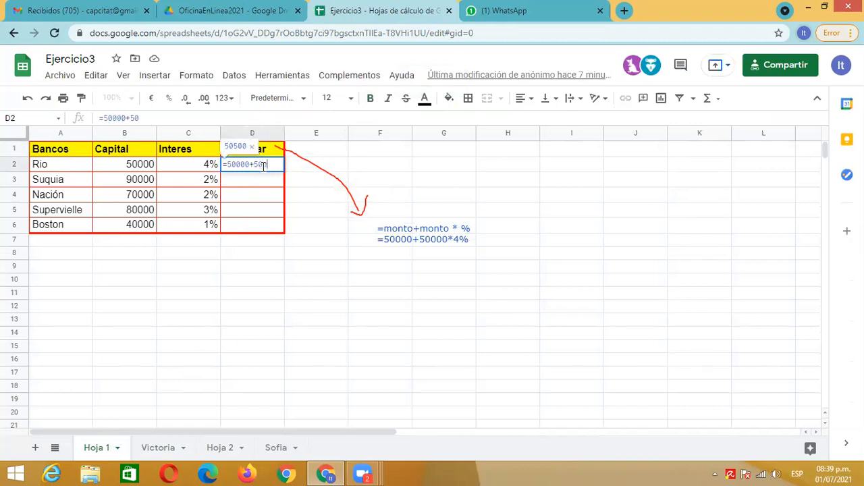
text(00*4%)
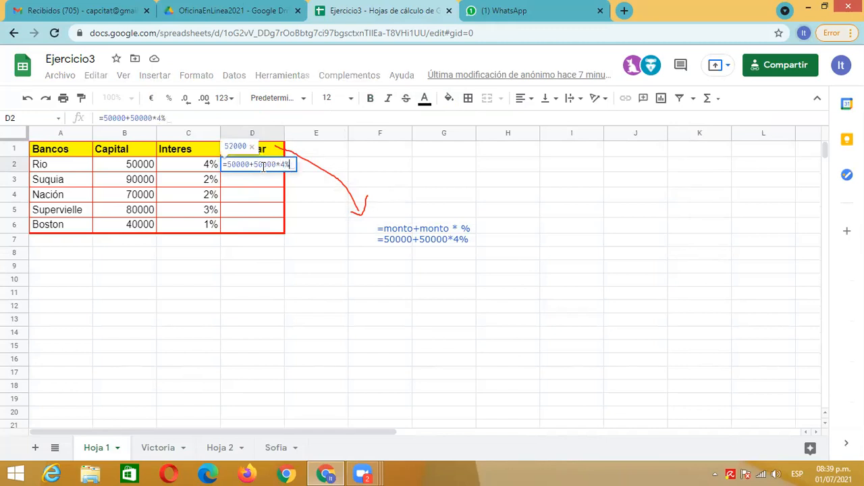
key(Return)
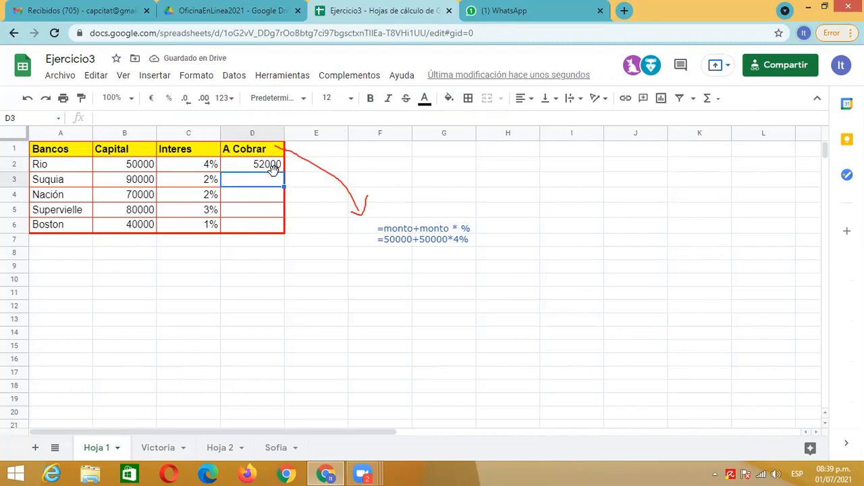
Copy Rio's A Cobrar formula down through Boston's row and inspect the formula in each filled cell
click(273, 167)
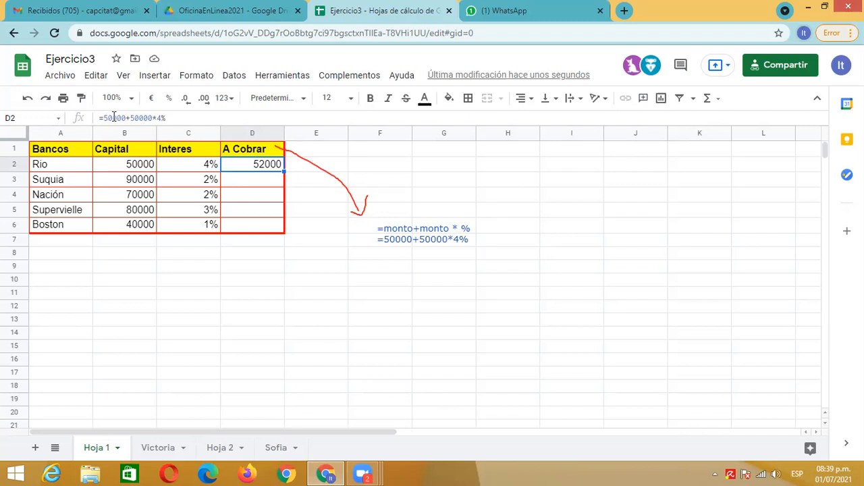
drag(283, 171, 280, 229)
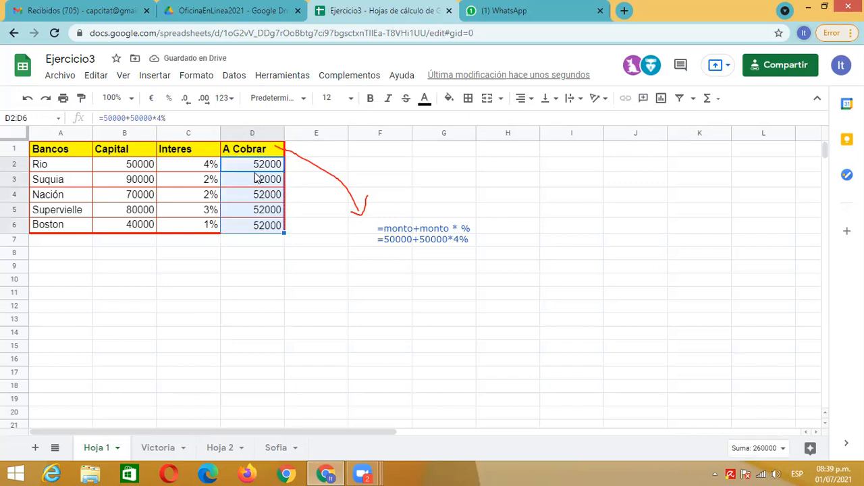
click(260, 182)
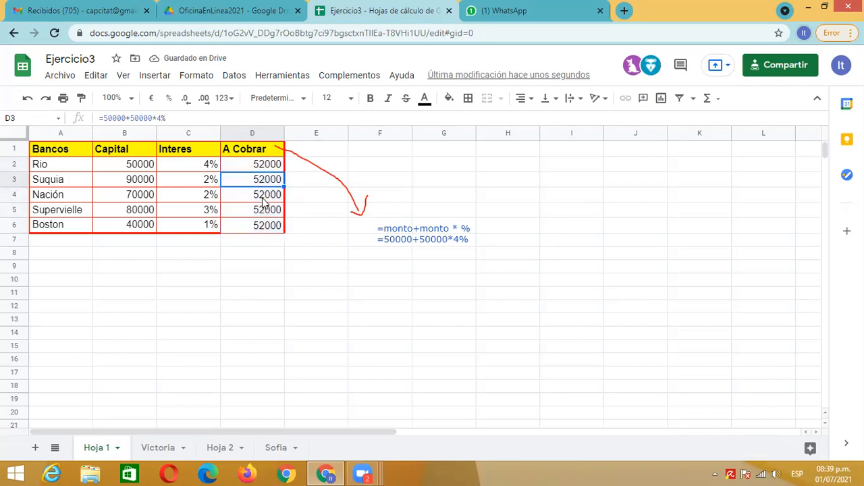
click(263, 198)
click(263, 211)
click(265, 225)
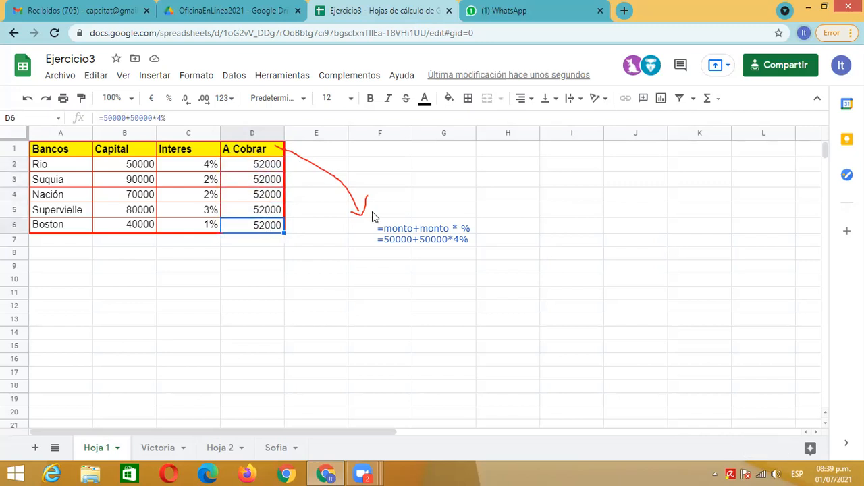
Undo the fill down the A Cobrar column and the fixed-number formula in Rio's cell
key(ctrl+z)
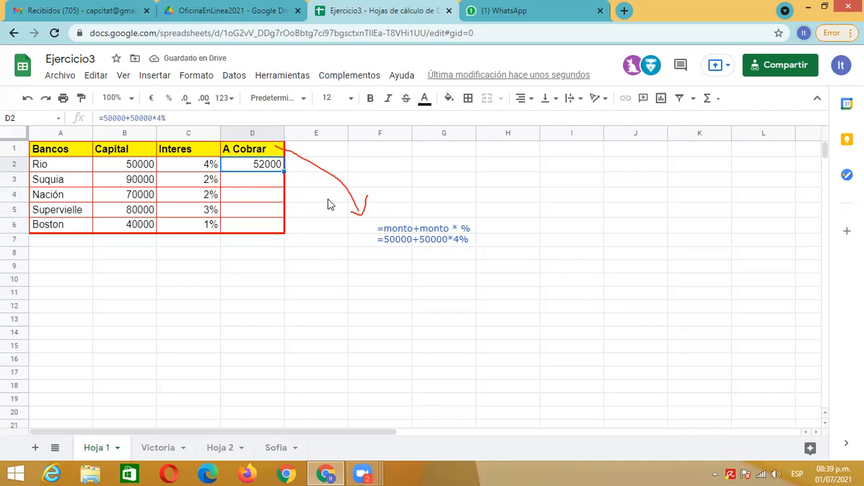
key(ctrl+z)
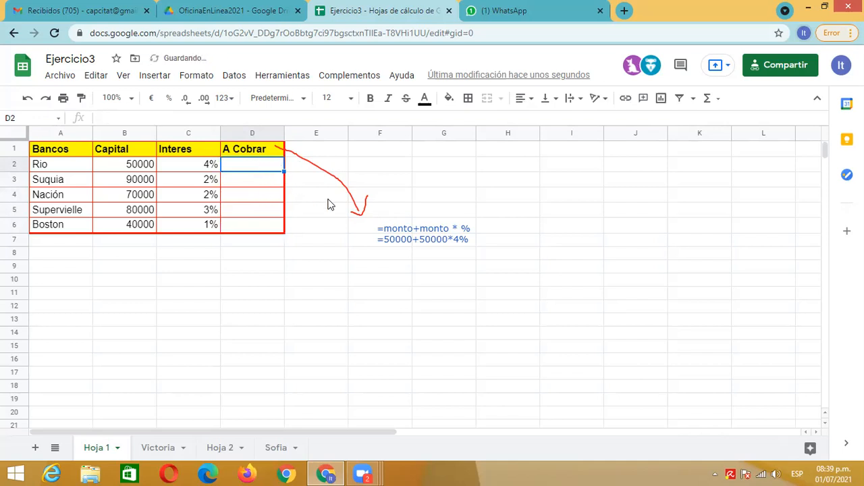
click(391, 268)
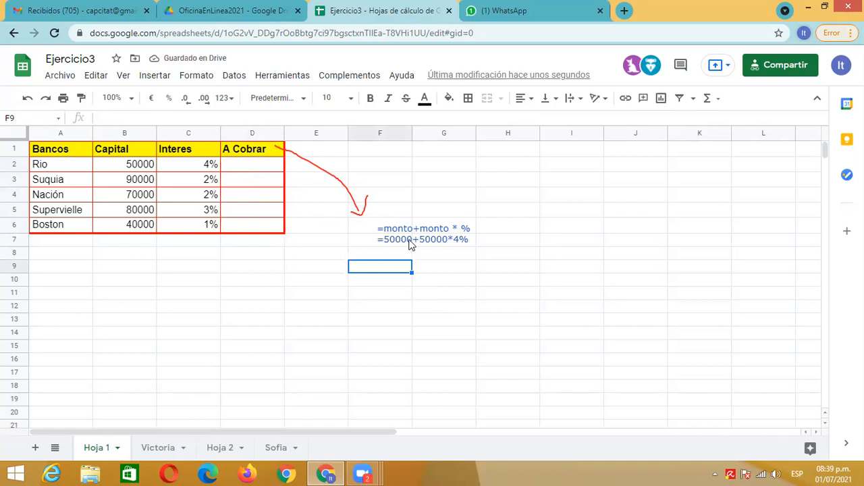
Write the cell-reference formula =b2+b2*c2 in Rio's A Cobrar cell
click(274, 172)
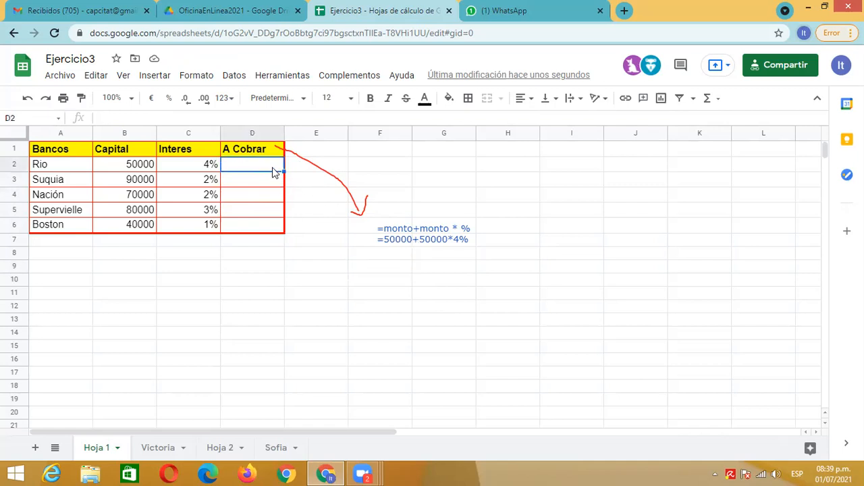
text(=)
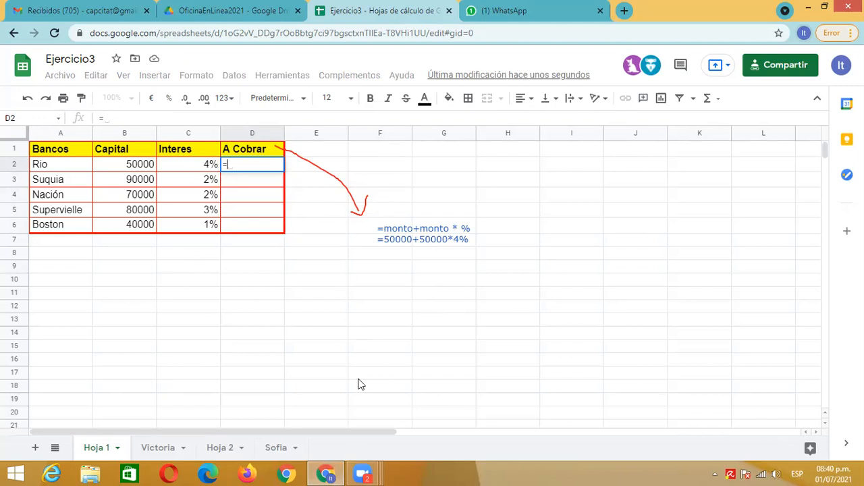
text(b2+)
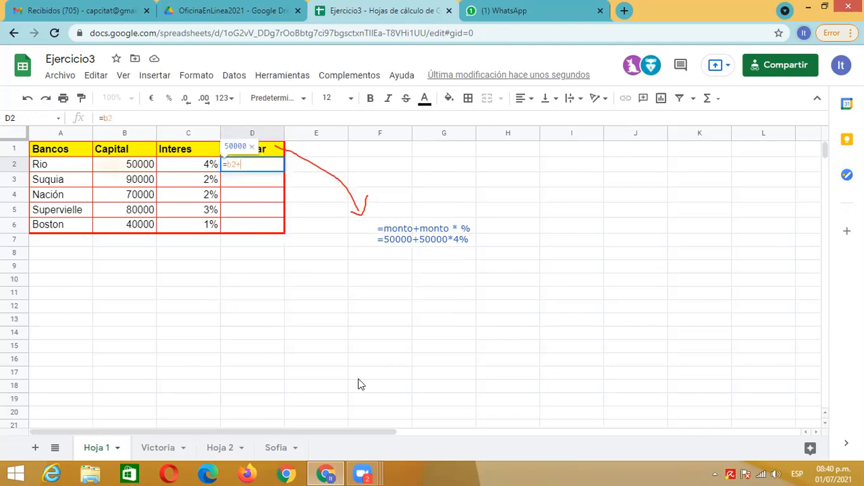
text(b2)
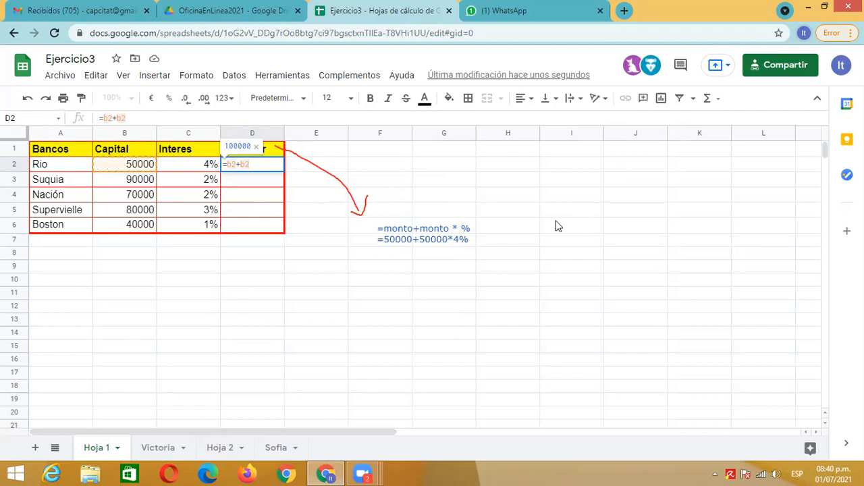
click(260, 165)
text(*)
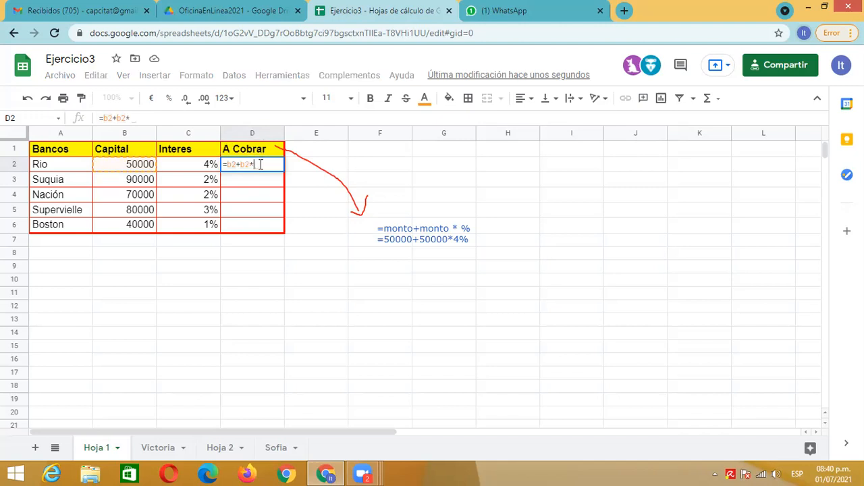
text(c2)
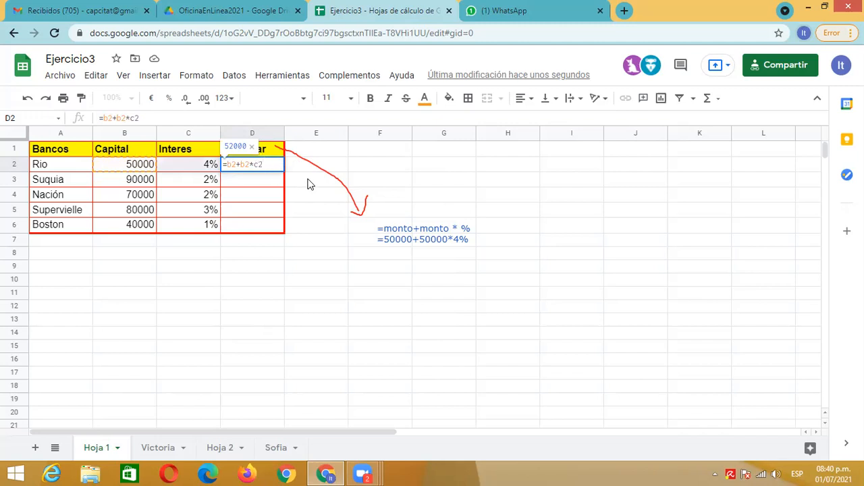
Try 4% in place of the c2 reference in Rio's formula, and restore c2
key(BackSpace)
key(BackSpace)
text(4%)
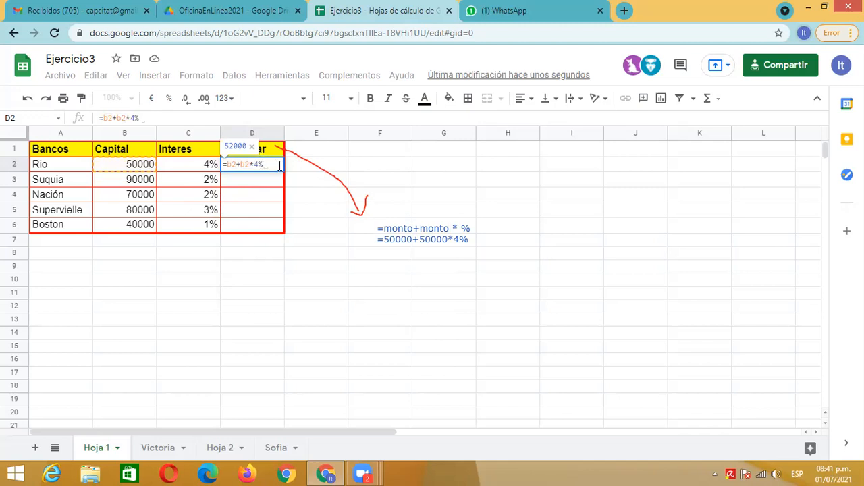
key(BackSpace)
key(BackSpace)
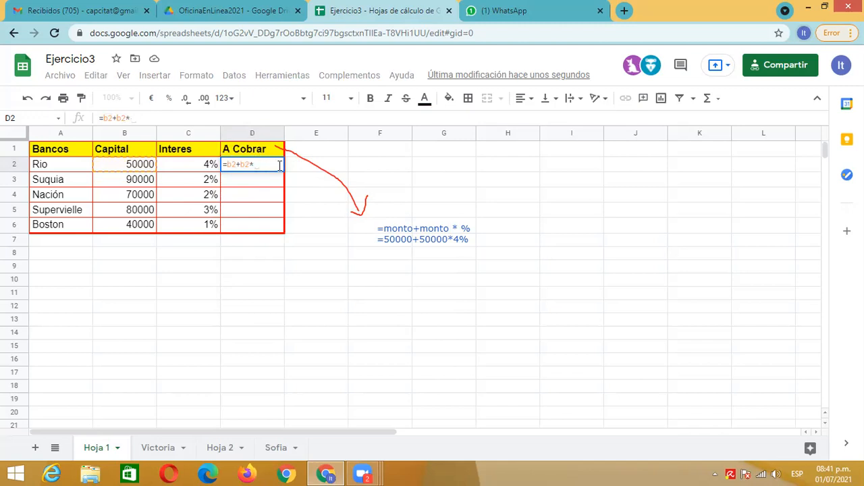
text(c2)
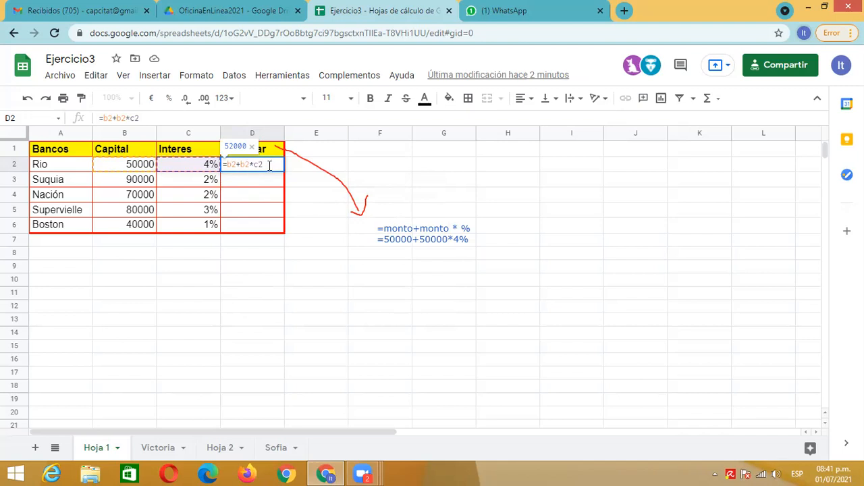
Commit Rio's formula and accept the suggested autofill for the A Cobrar cells from Suquia to Boston
key(Return)
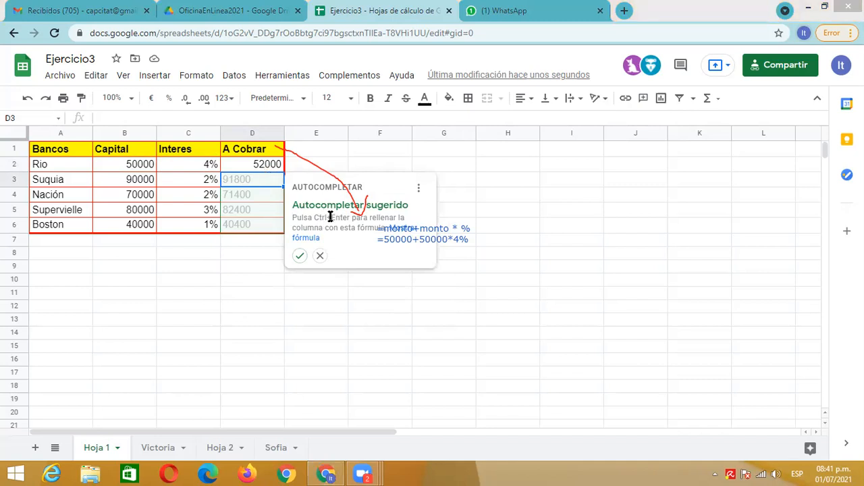
click(300, 257)
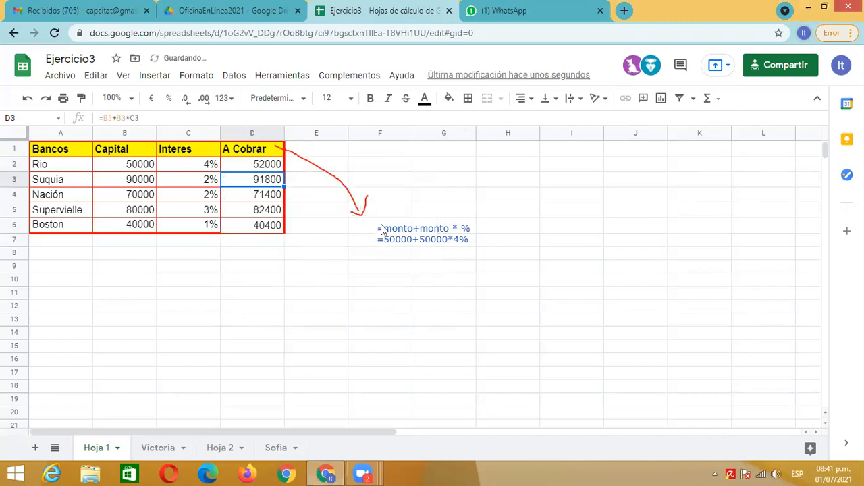
Examine the A Cobrar formulas from Rio to Supervielle, comparing how the cell references change from row to row
click(272, 170)
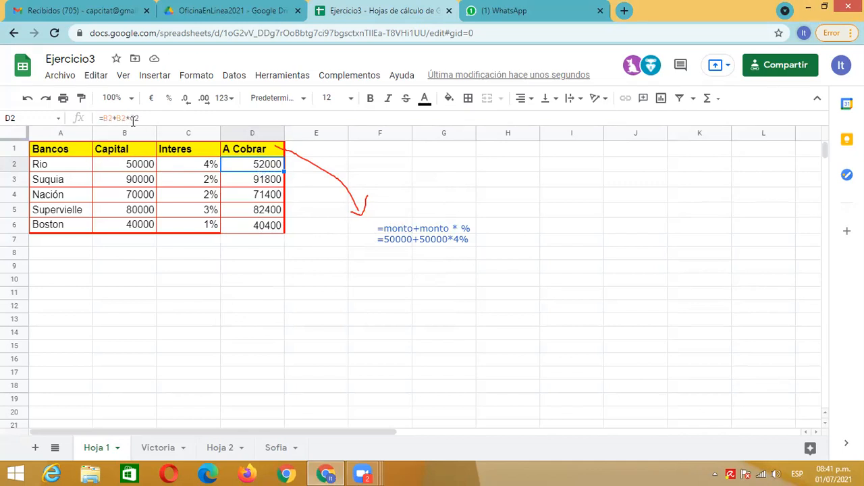
click(257, 179)
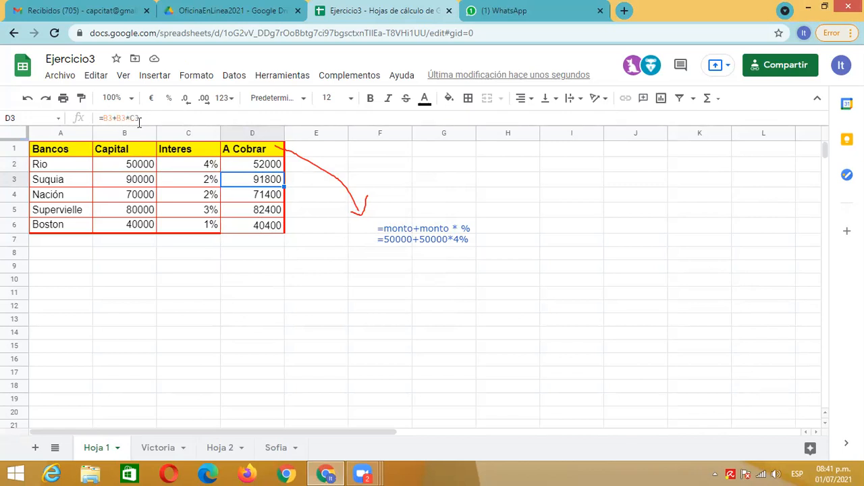
click(268, 197)
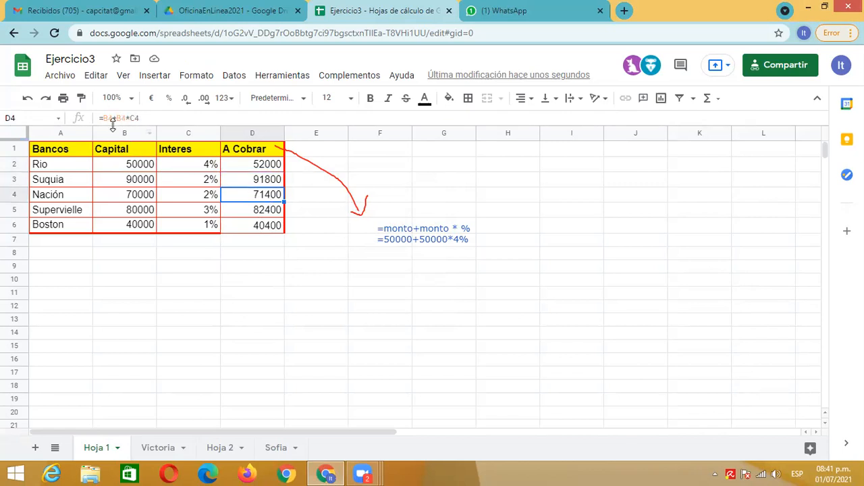
click(258, 214)
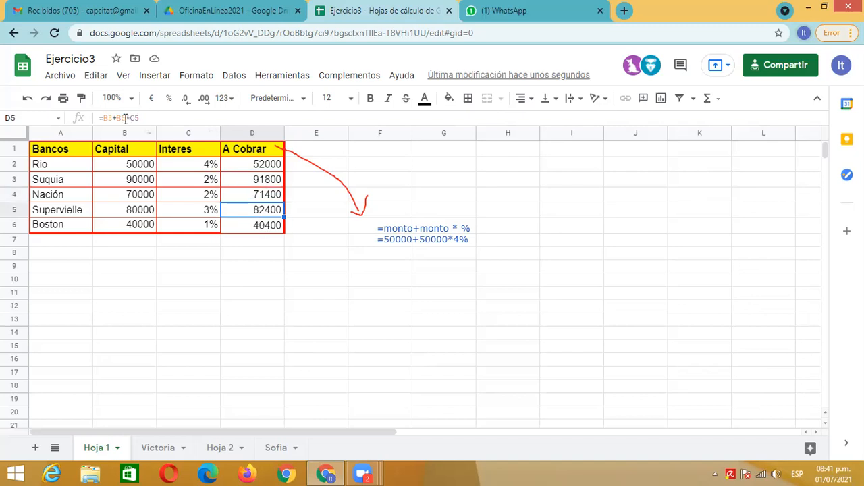
click(252, 166)
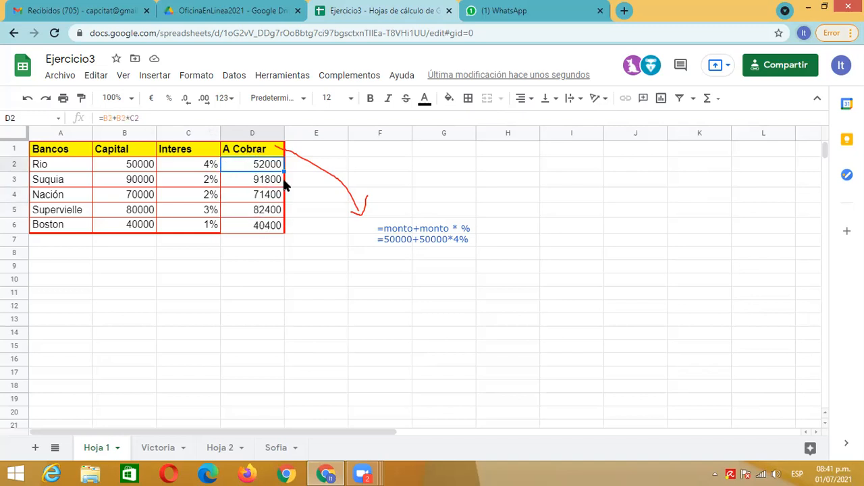
click(231, 187)
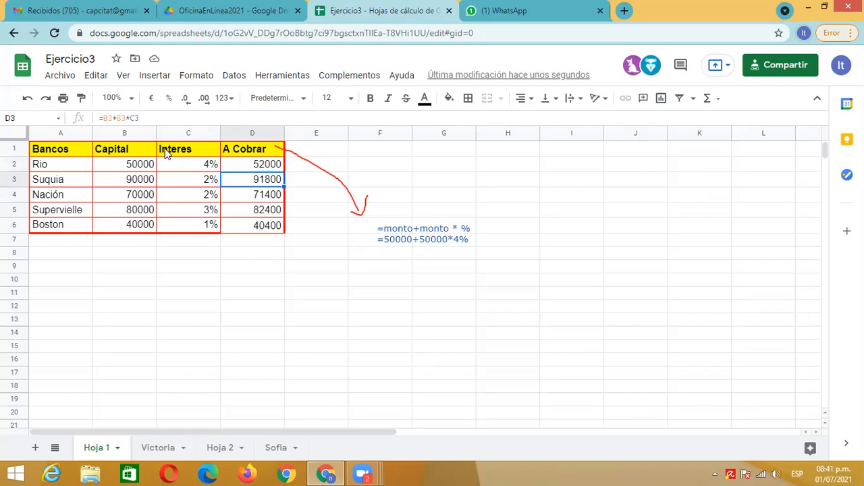
click(247, 163)
click(251, 178)
click(273, 277)
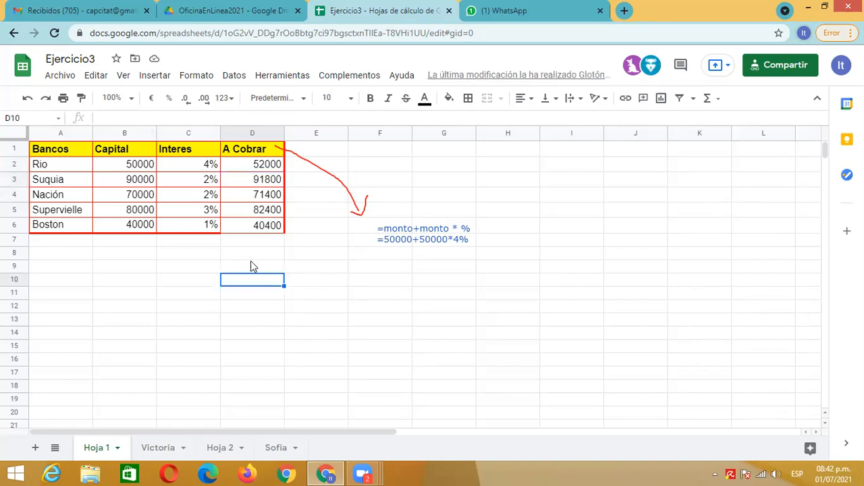
click(266, 210)
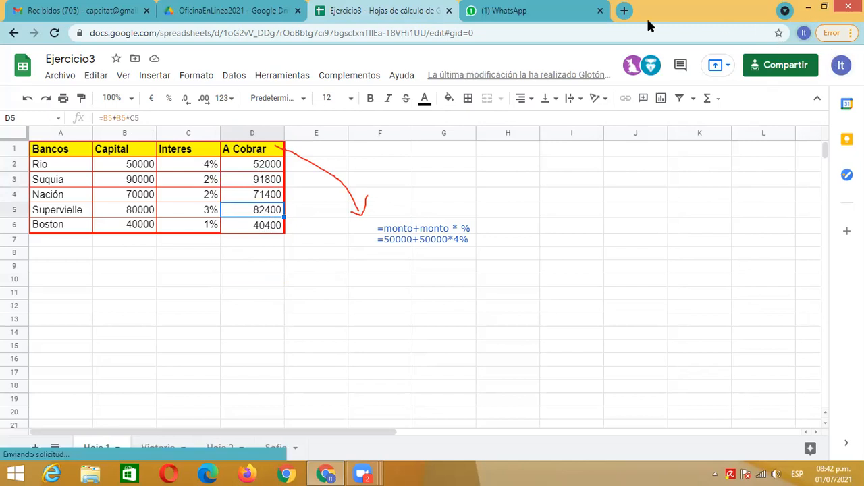
click(852, 32)
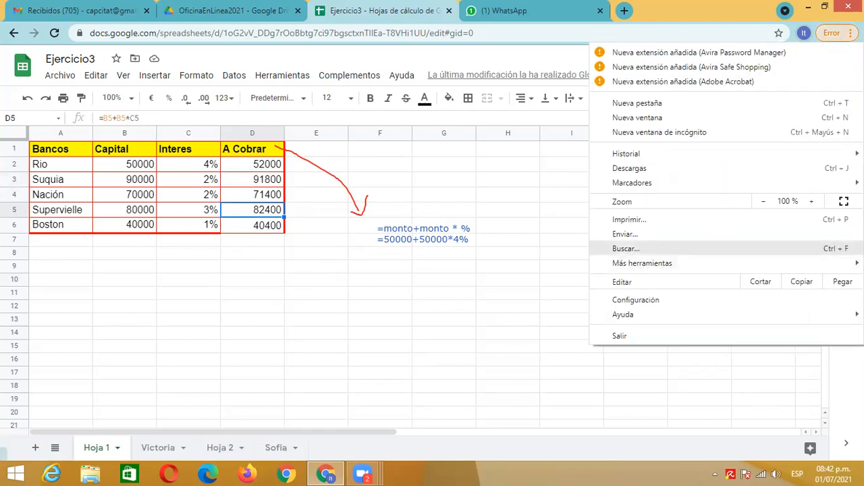
click(700, 372)
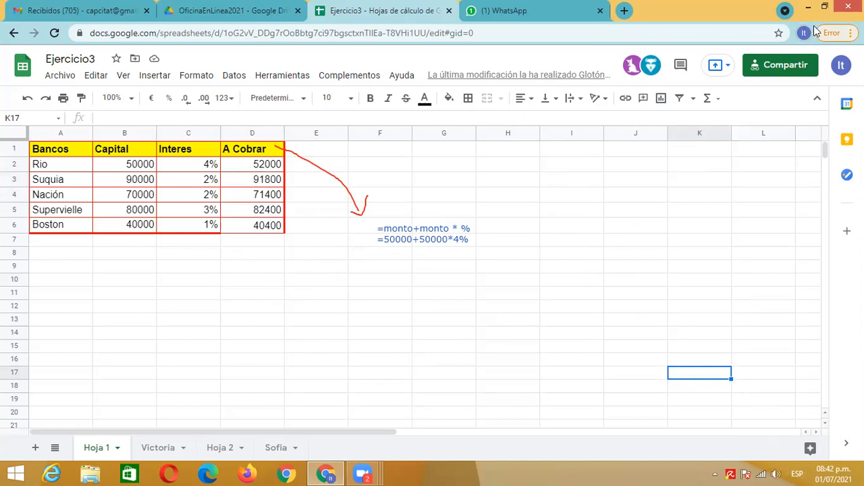
Enlarge the page to 175% to inspect the A Cobrar formulas of Rio, Suquia and Nación, and restore the zoom to 100%
click(852, 33)
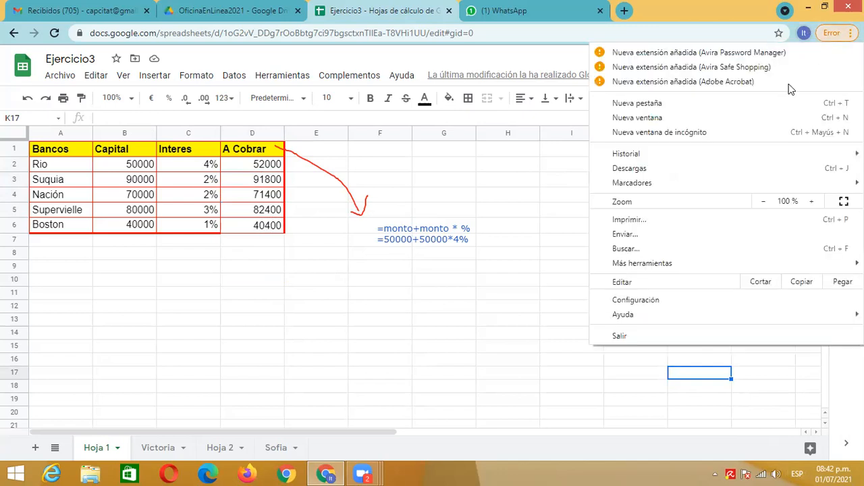
click(811, 200)
click(810, 200)
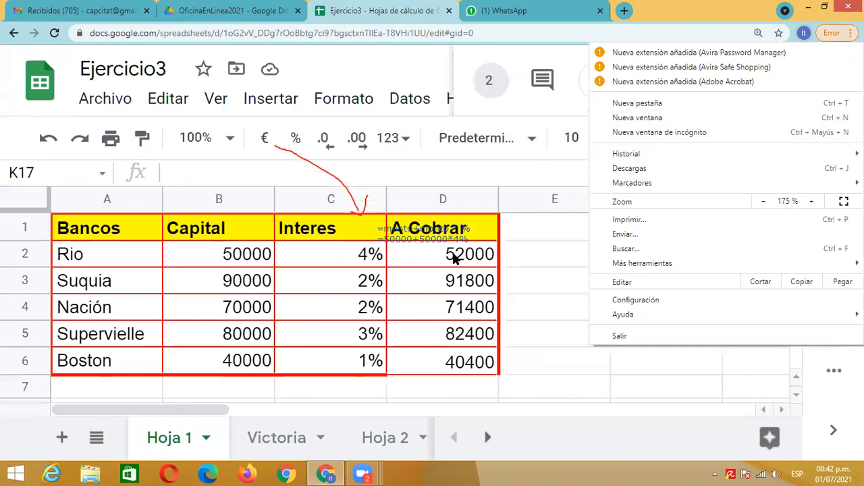
click(453, 256)
click(200, 173)
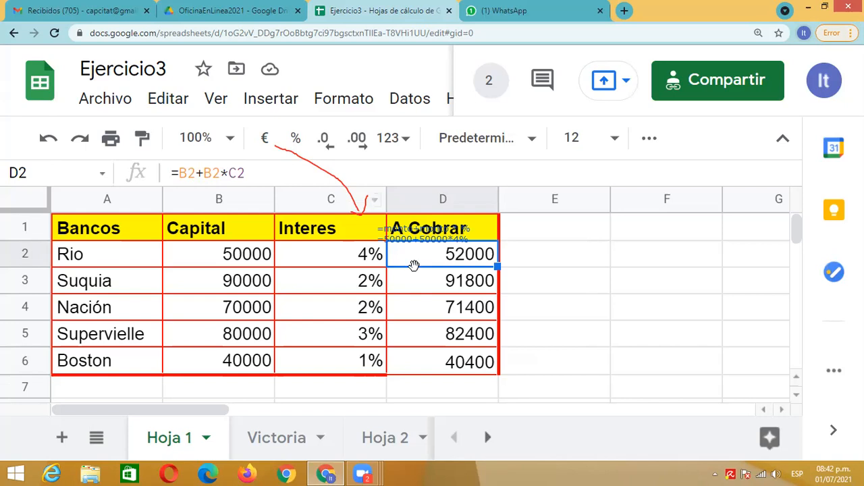
click(419, 282)
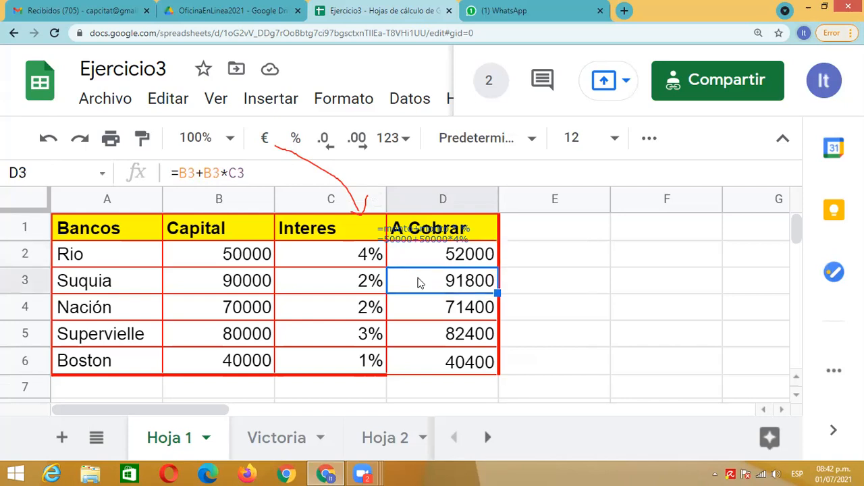
click(424, 311)
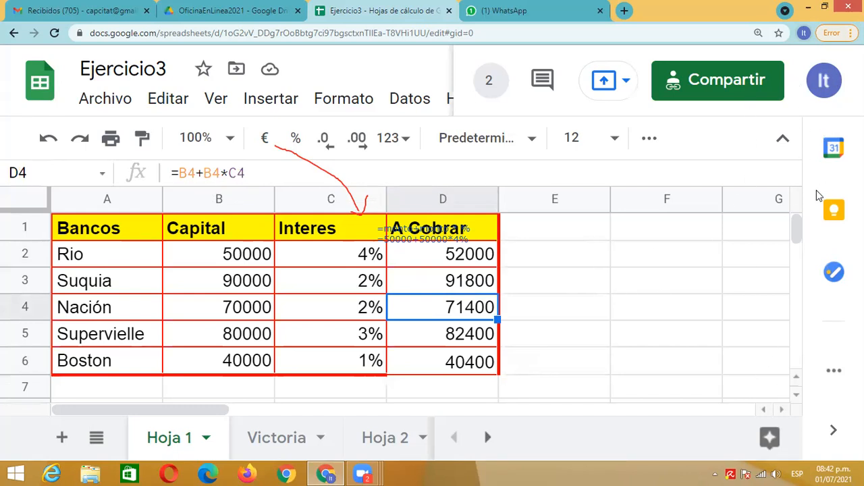
key(alt+f)
triple_click(763, 202)
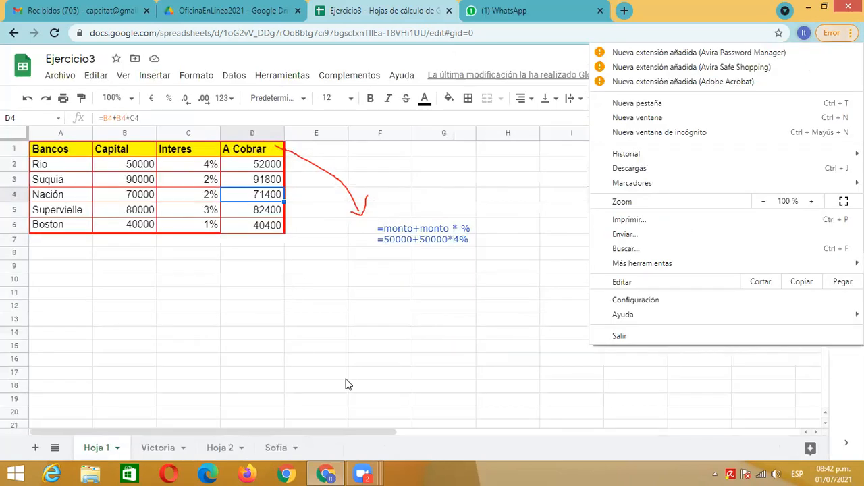
click(345, 383)
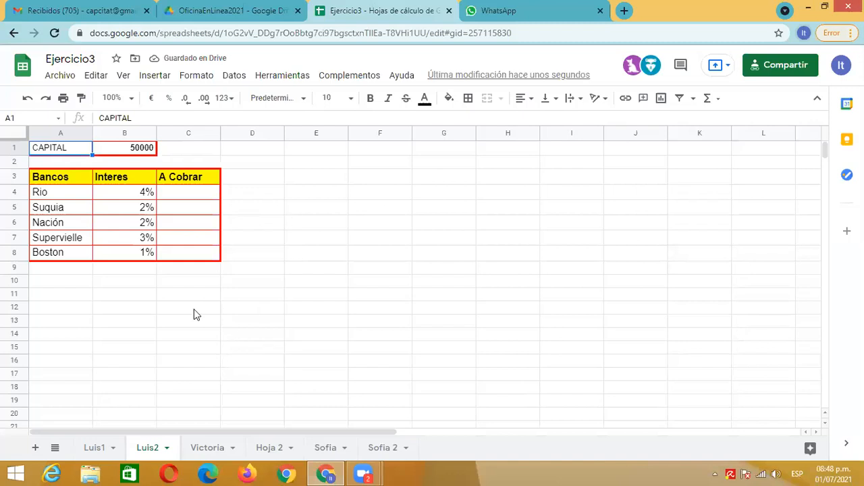
Replace the CAPITAL label in A1 with MONTO A DEPOSITAR and widen column A to fit the text
click(39, 150)
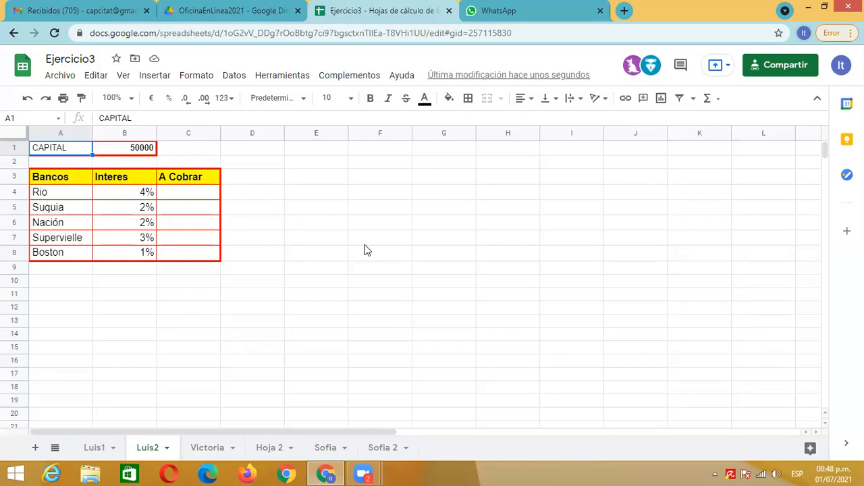
text(mon)
key(BackSpace)
key(BackSpace)
key(BackSpace)
text(MONTO)
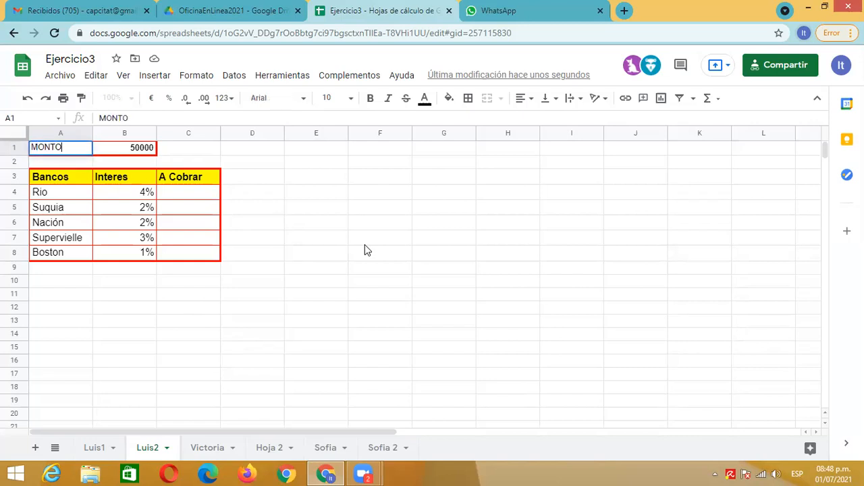
text( A DEPOSITAR)
key(Return)
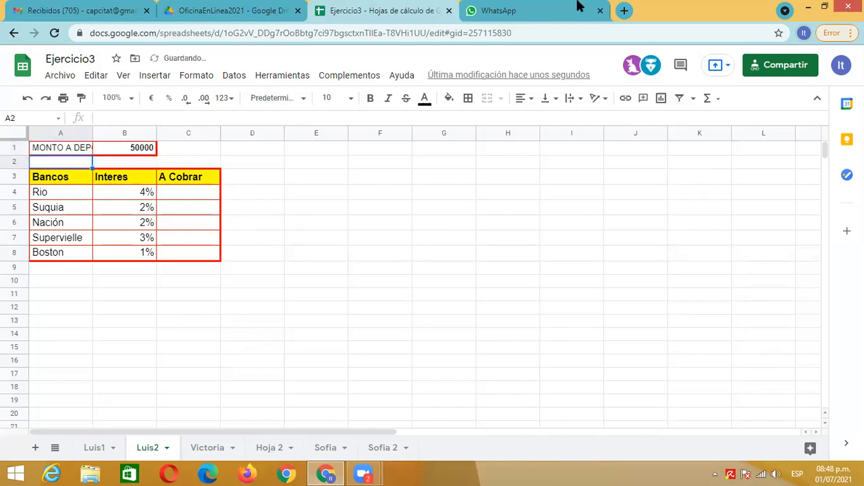
drag(93, 132, 148, 133)
Review the amount to deposit, the banks, their interest rates and the empty A Cobrar column on the second sheet
click(198, 155)
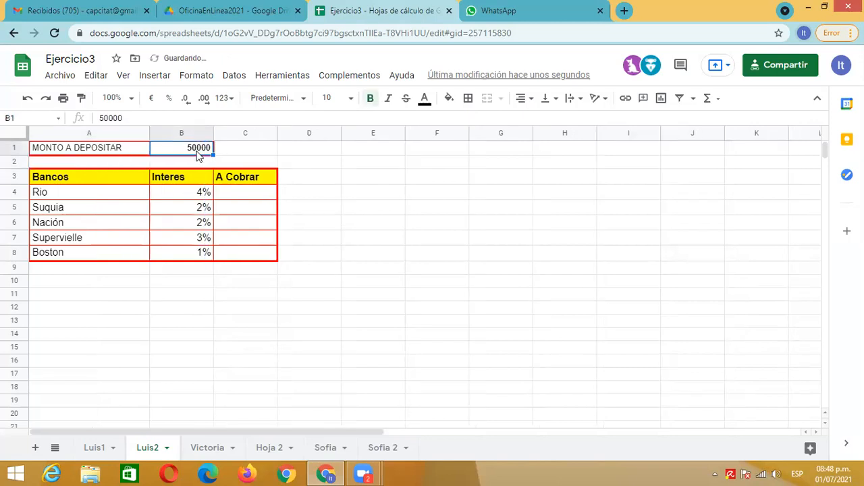
click(110, 193)
click(112, 223)
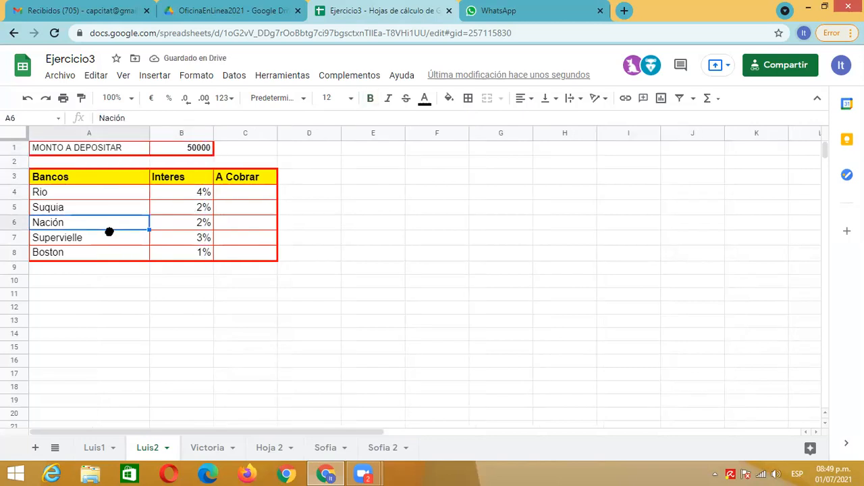
click(177, 194)
click(177, 237)
click(183, 254)
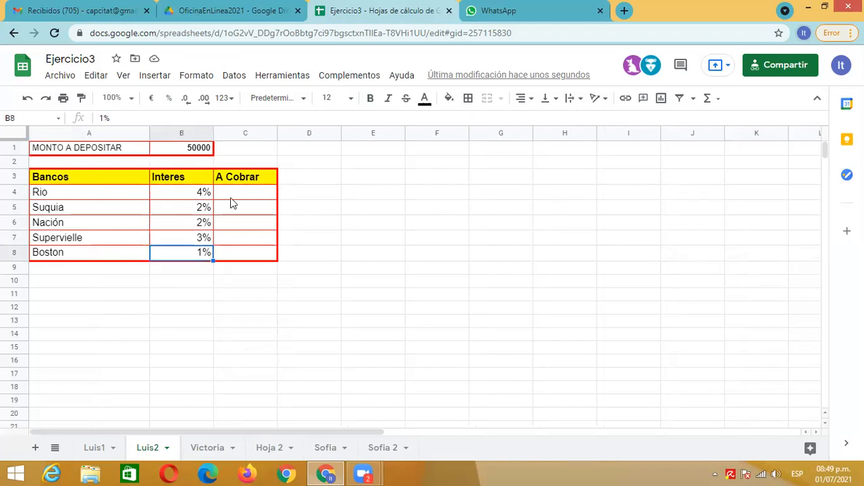
click(233, 196)
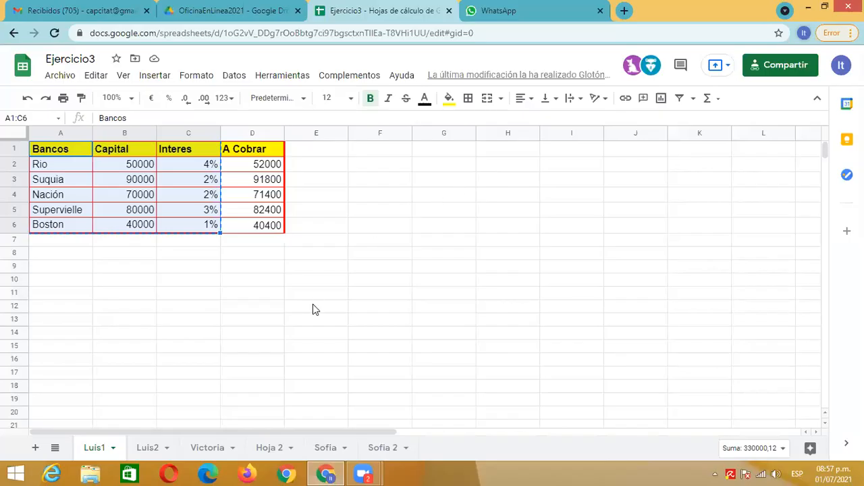
Enter =B1+B1*B4 in Rio's A Cobrar cell on the second sheet and accept the suggested autofill from Suquia to Boston
click(149, 448)
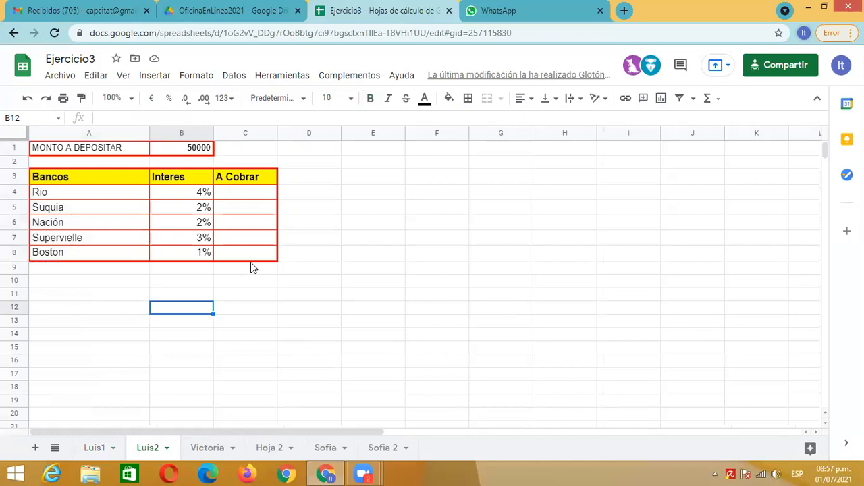
click(259, 196)
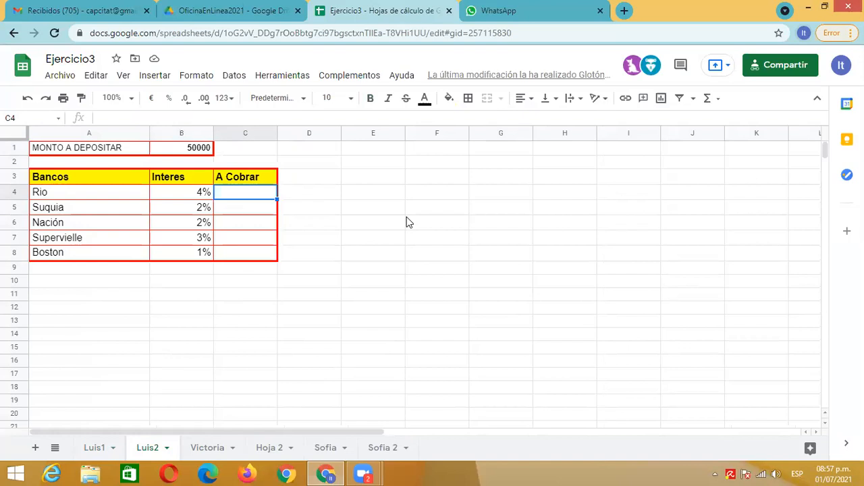
text(=)
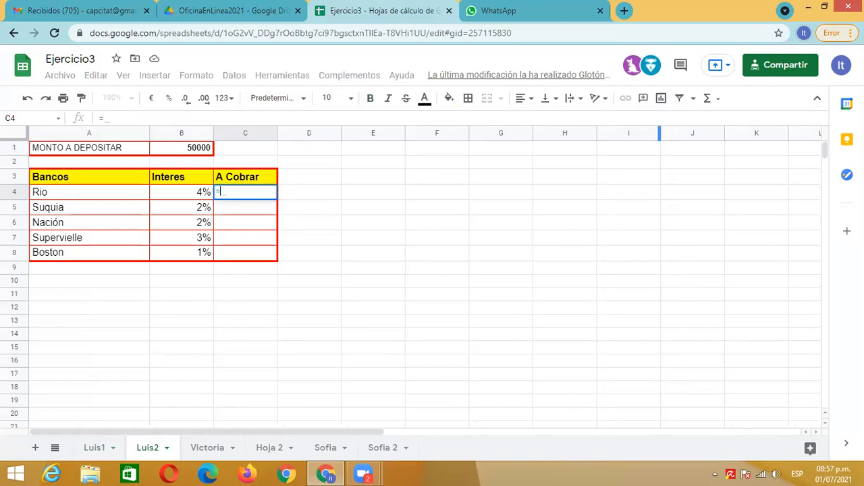
click(831, 32)
click(813, 200)
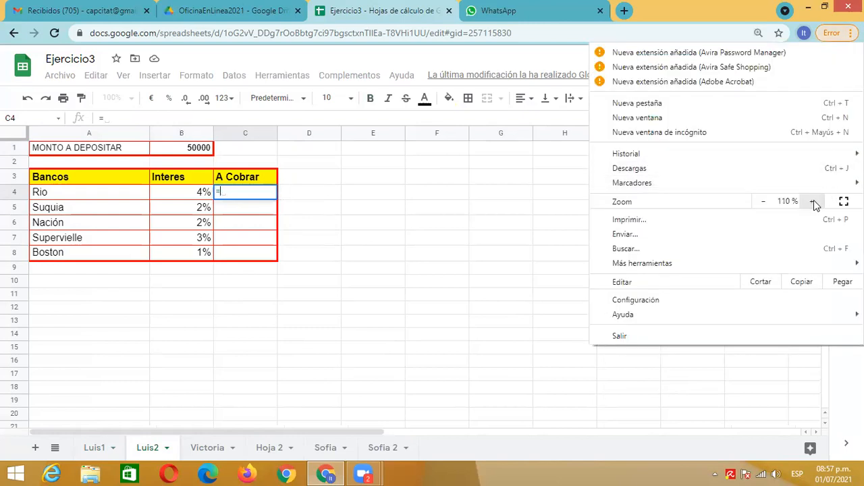
click(813, 200)
click(813, 200)
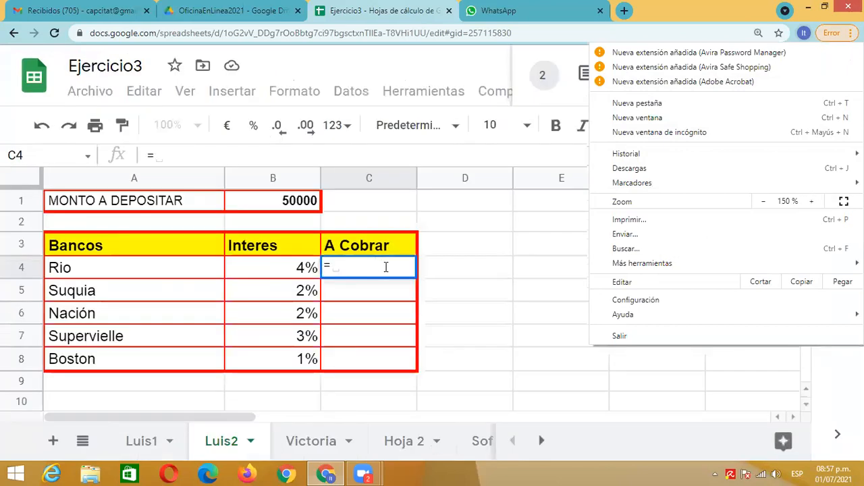
click(385, 267)
text(B1)
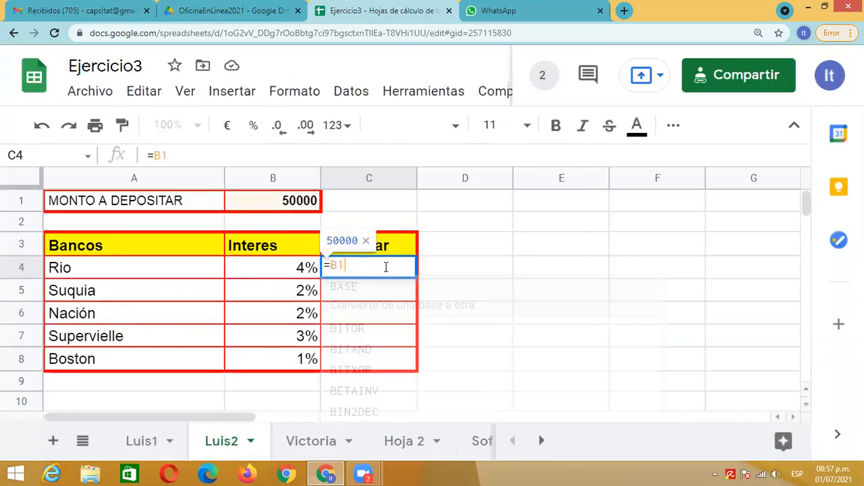
text(+B1)
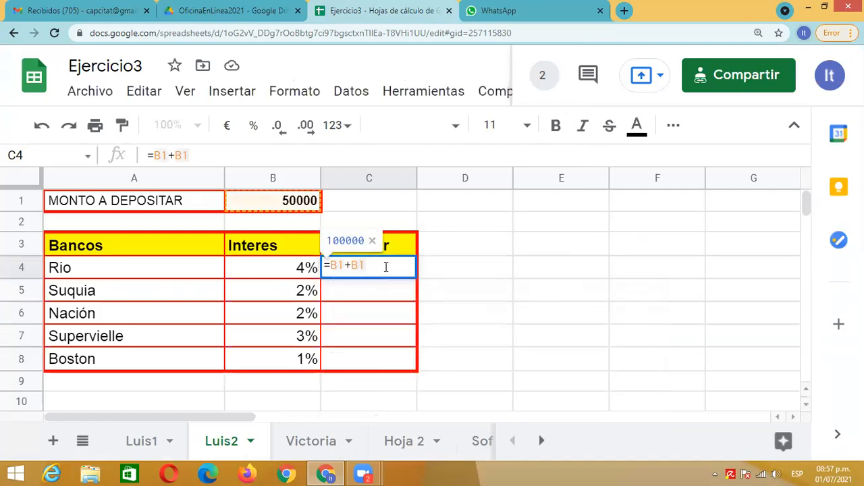
text(*)
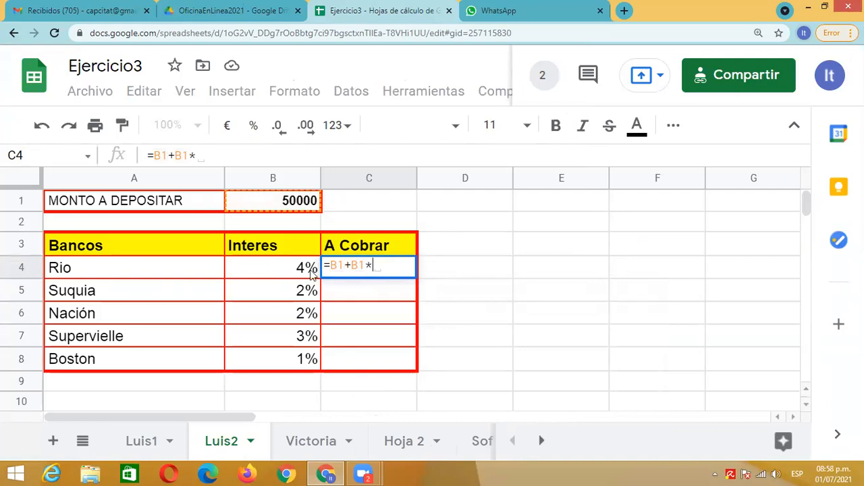
text(B4)
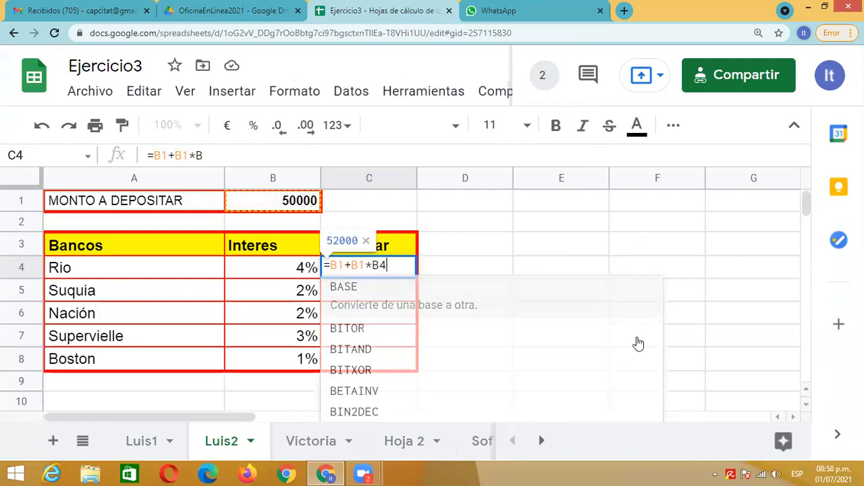
key(Return)
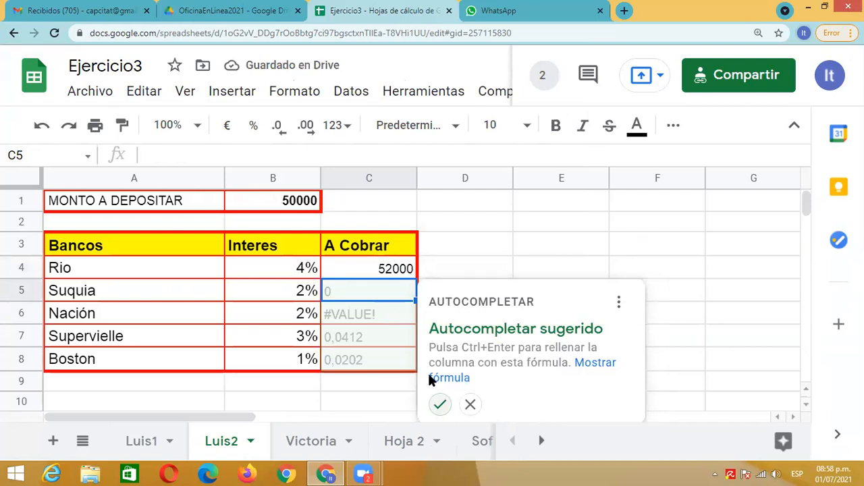
key(ctrl+Return)
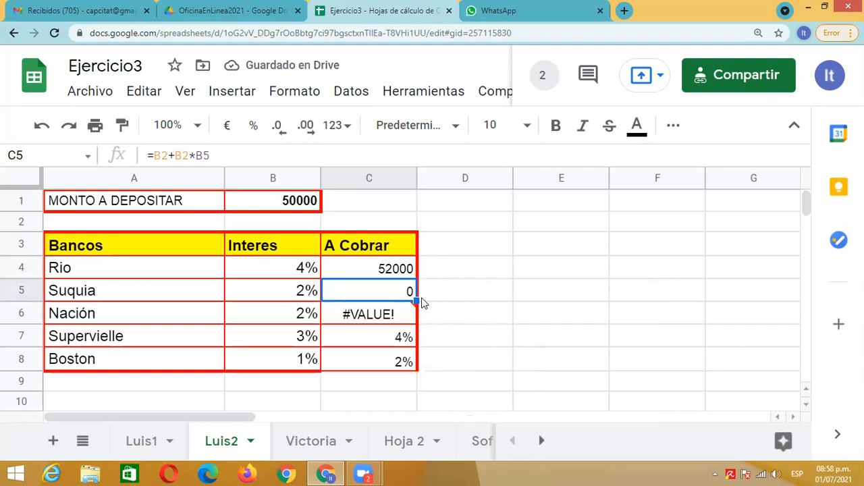
Examine the autofilled A Cobrar formulas of the banks from Suquia to Boston
click(376, 324)
click(382, 341)
click(384, 364)
click(380, 320)
click(364, 293)
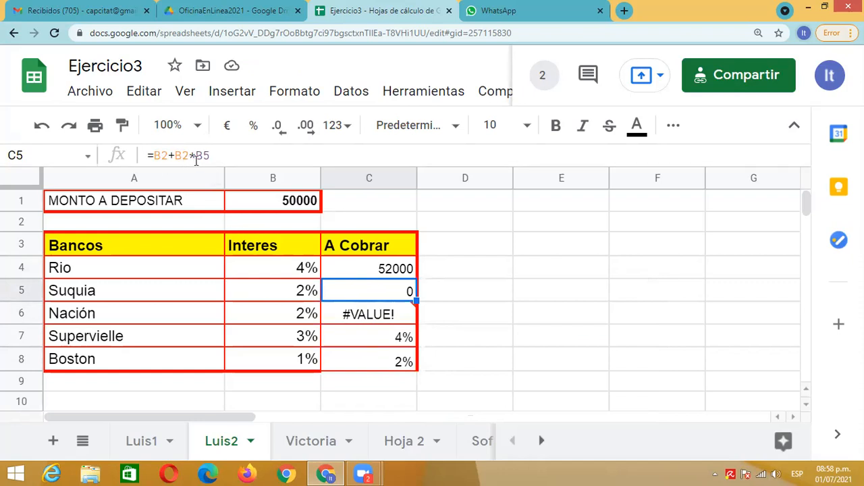
Compare the cell references in Rio's and Suquia's A Cobrar formulas, checking the cells B2 and B5 that Suquia's formula uses
click(355, 271)
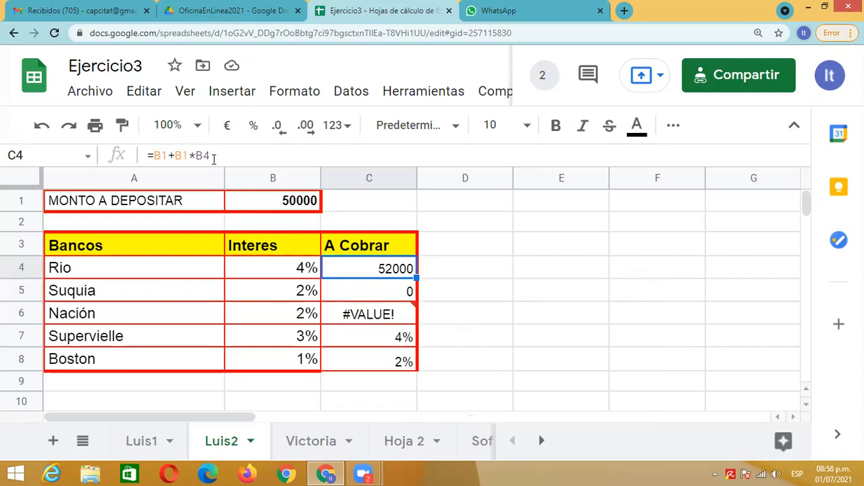
click(372, 291)
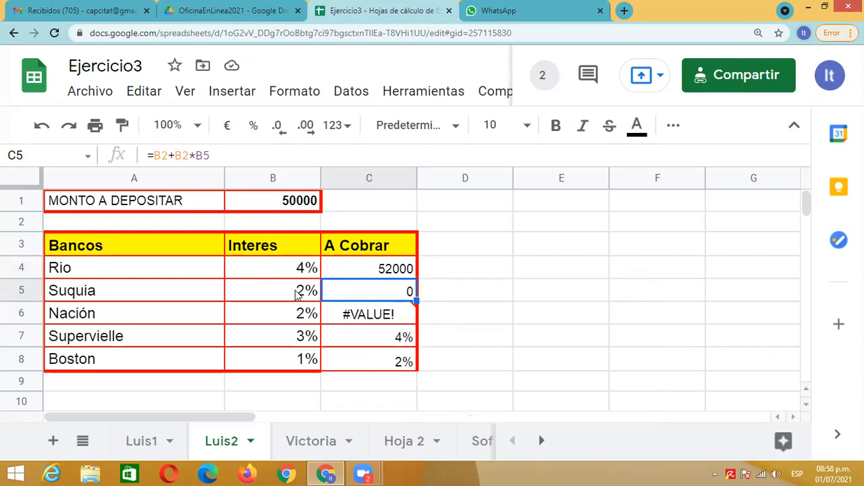
click(339, 277)
click(340, 297)
click(250, 228)
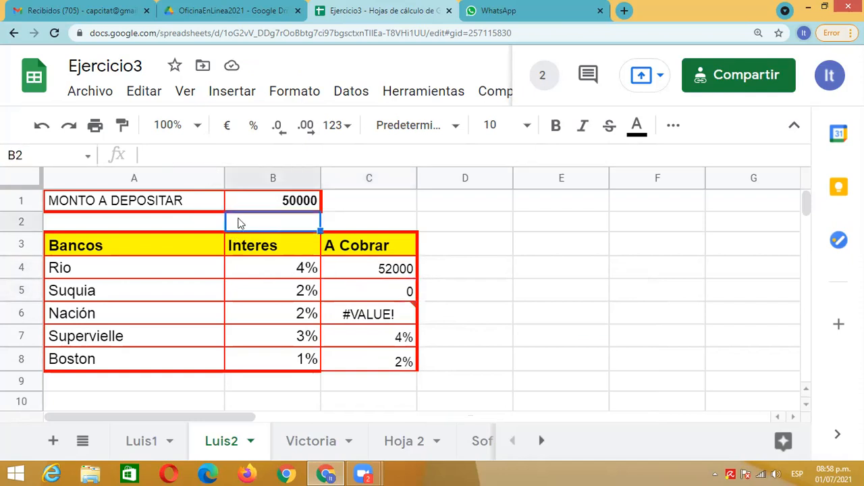
click(296, 295)
click(382, 291)
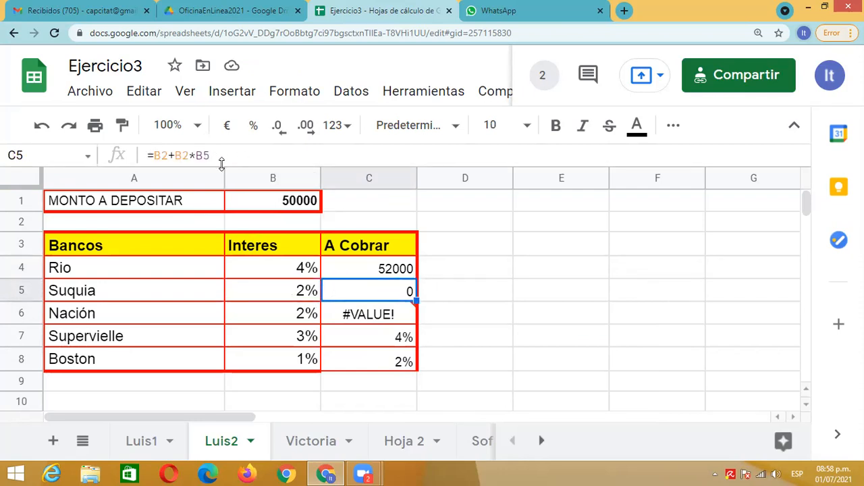
click(363, 266)
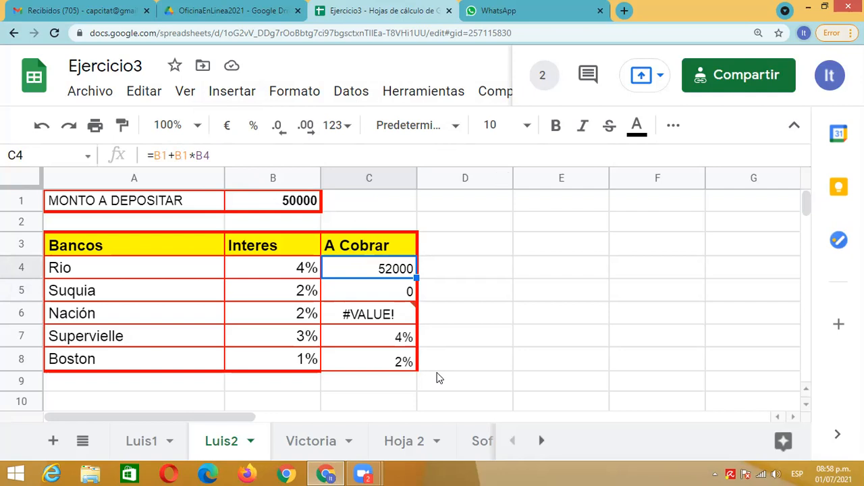
Circle the amount to deposit in B1 and inspect the A Cobrar formulas of Suquia and Nación
mouse_move(294, 177)
mouse_down()
mouse_move(270, 198)
mouse_move(337, 177)
mouse_move(266, 181)
mouse_up()
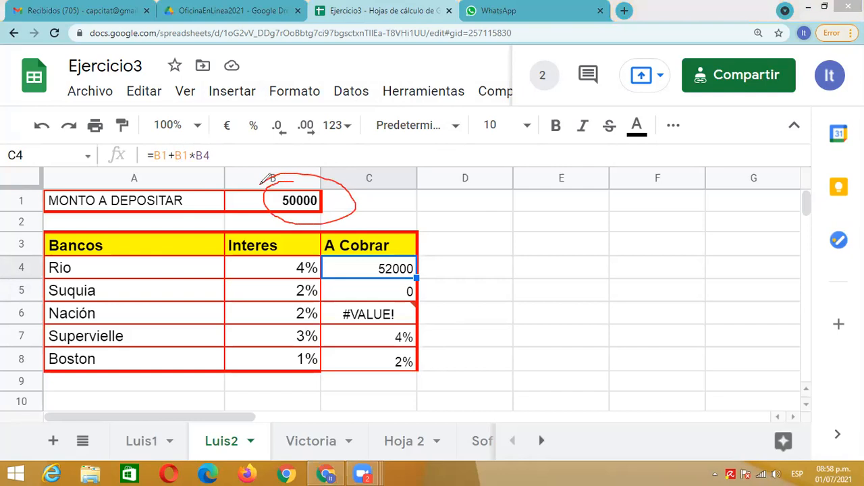
click(380, 294)
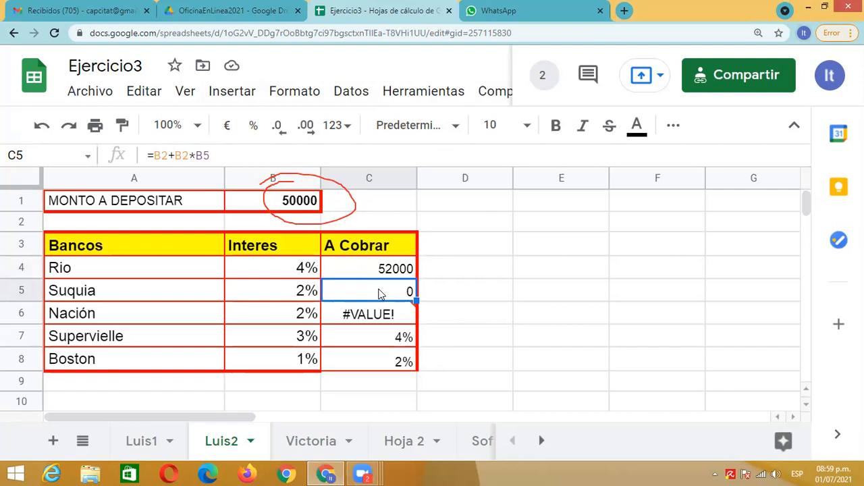
click(373, 323)
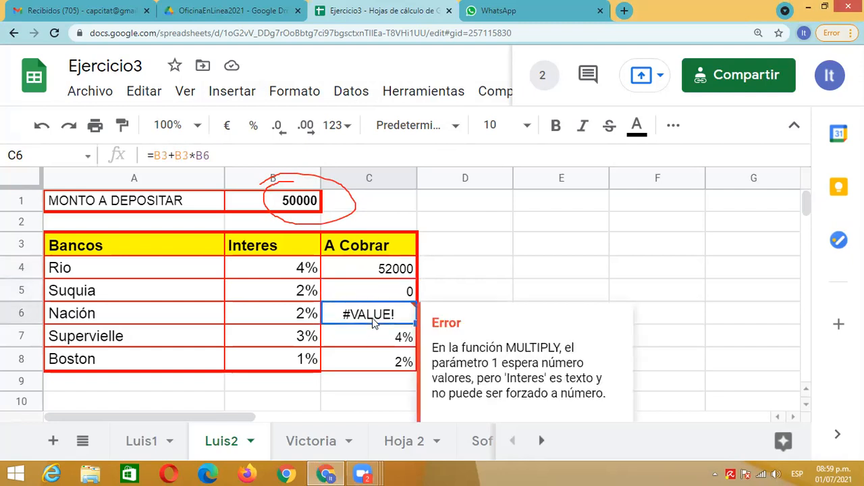
Check Rio's A cobrar formula on a classmate's first exercise sheet, which lists a separate capital for each bank
click(330, 443)
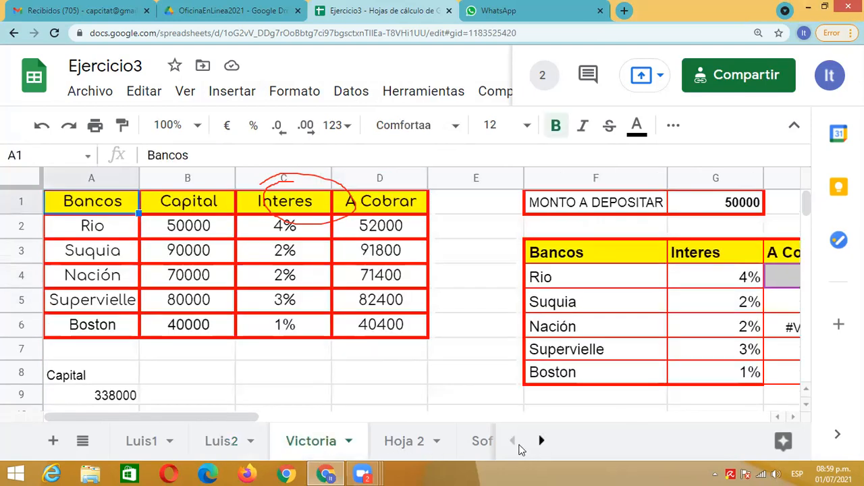
click(480, 443)
click(390, 220)
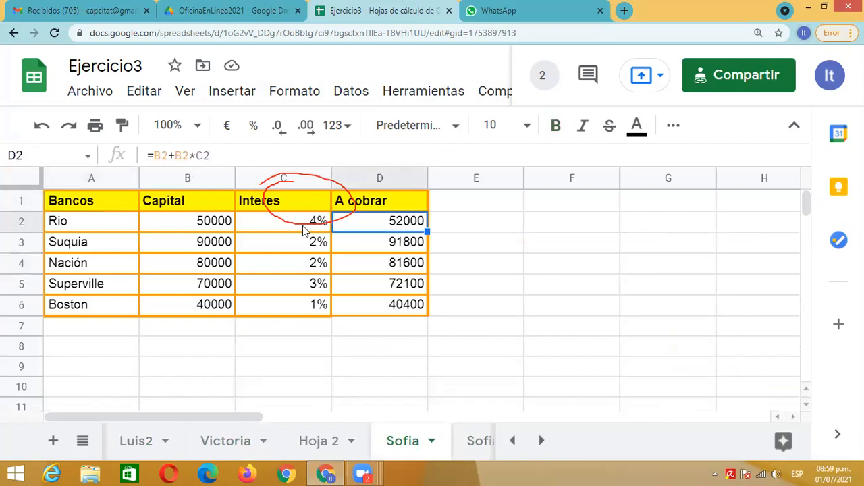
Inspect the A cobrar formulas from Rio to Boston on the classmate's second sheet with the 500000 deposit
click(476, 444)
click(375, 266)
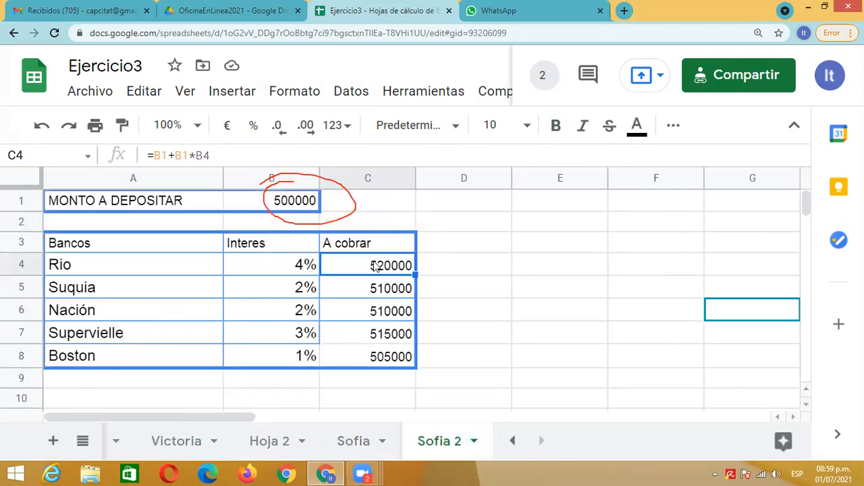
click(391, 293)
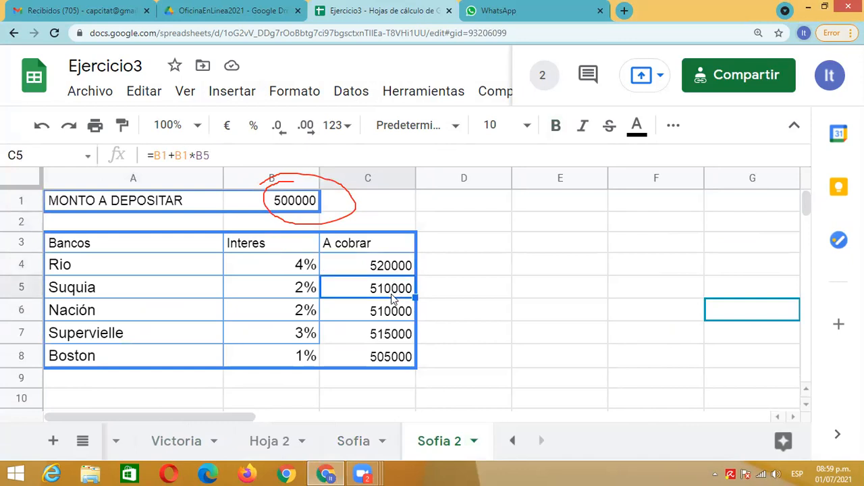
click(394, 314)
click(389, 335)
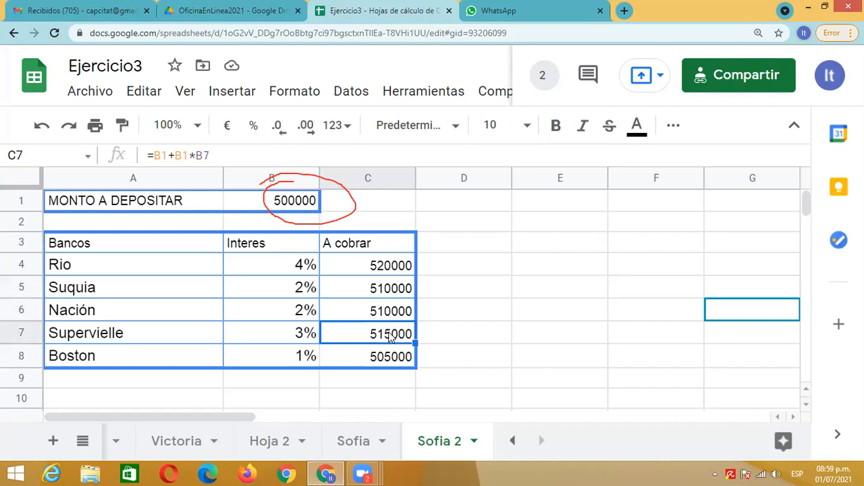
click(385, 357)
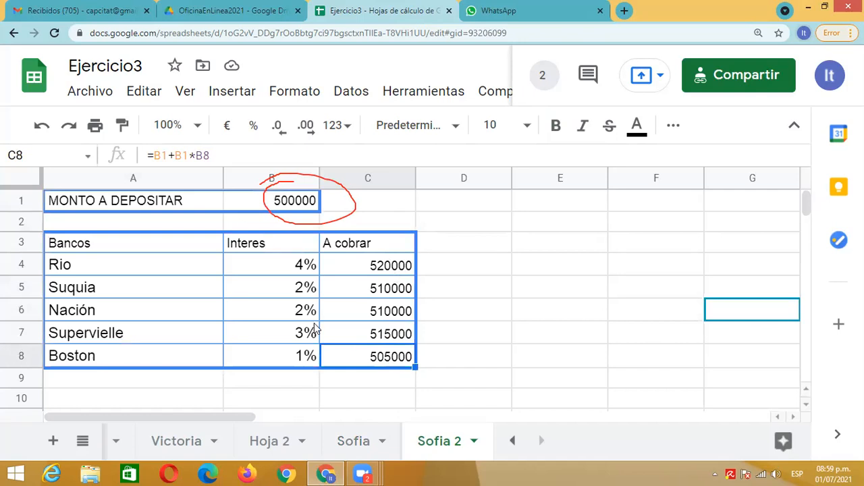
Return to the sheet with the 50000 deposit and inspect the A Cobrar formulas of Rio, Nación, Supervielle and Boston
click(194, 443)
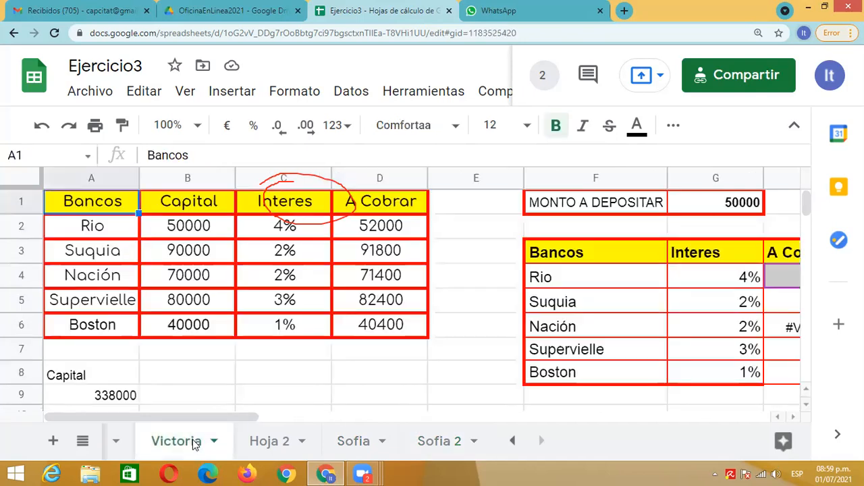
click(512, 440)
click(224, 443)
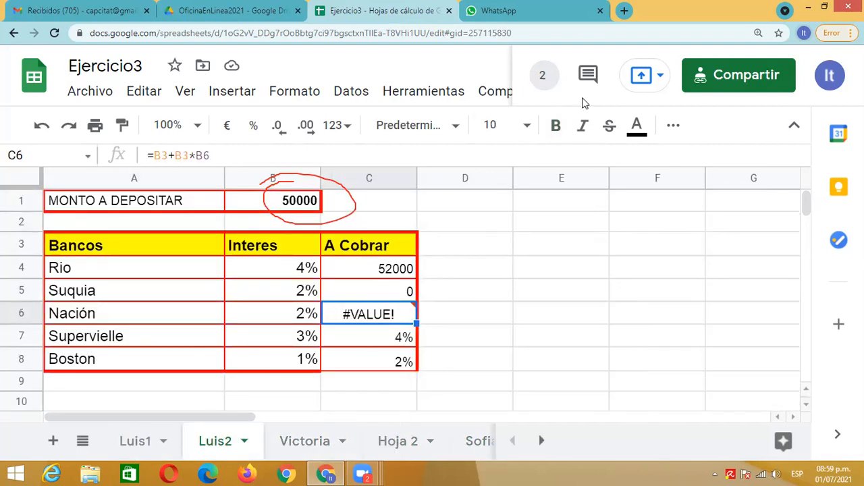
click(411, 270)
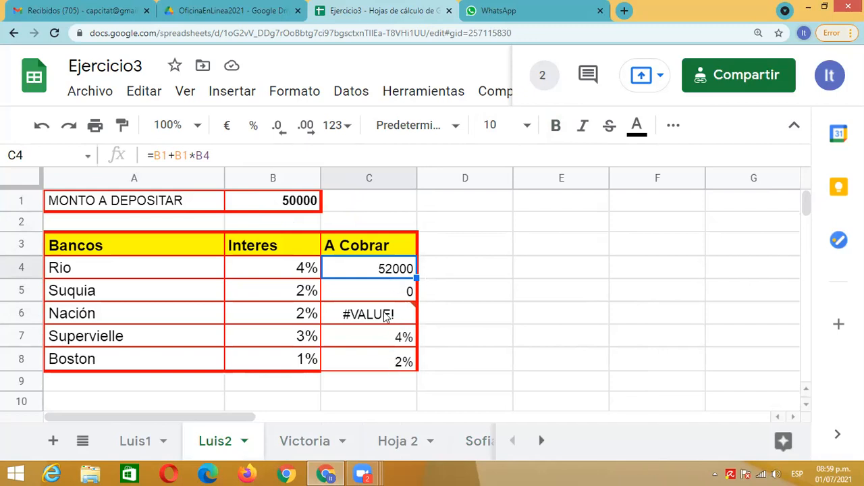
click(387, 316)
click(405, 340)
click(396, 360)
click(390, 271)
Enter the test formula =B1+B1*B5 in D5, beside Suquia's A Cobrar cell
click(460, 295)
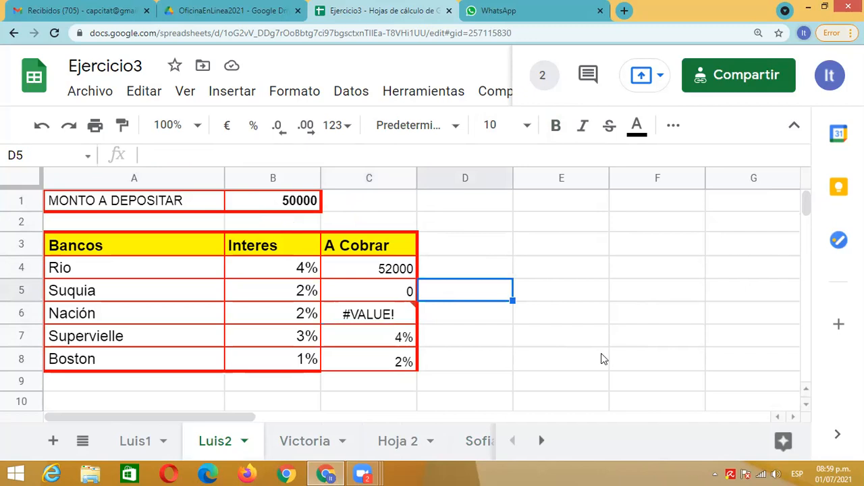
text(=)
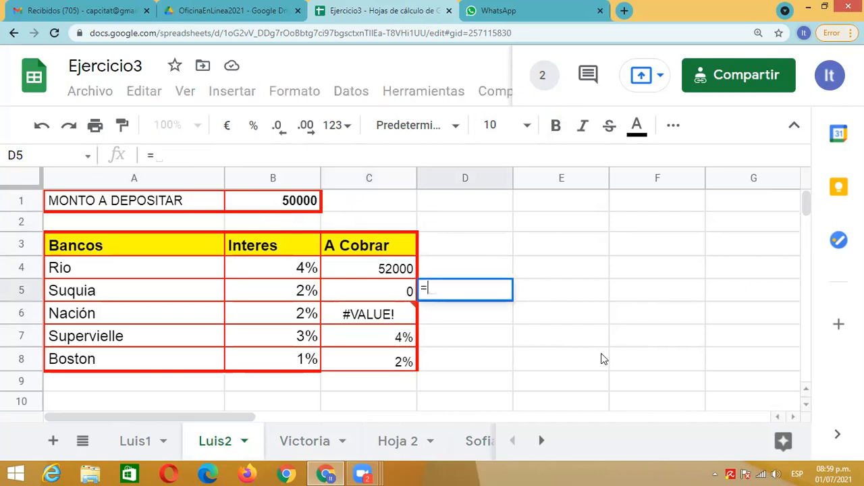
text(B)
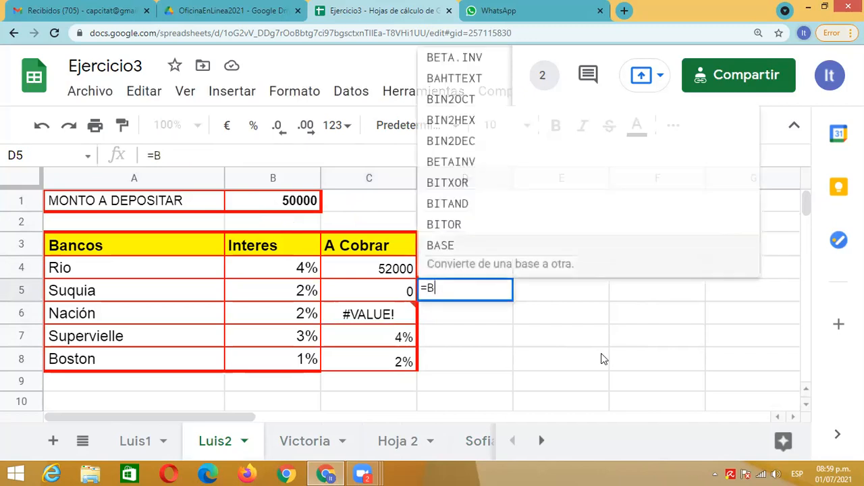
text(1+B1*)
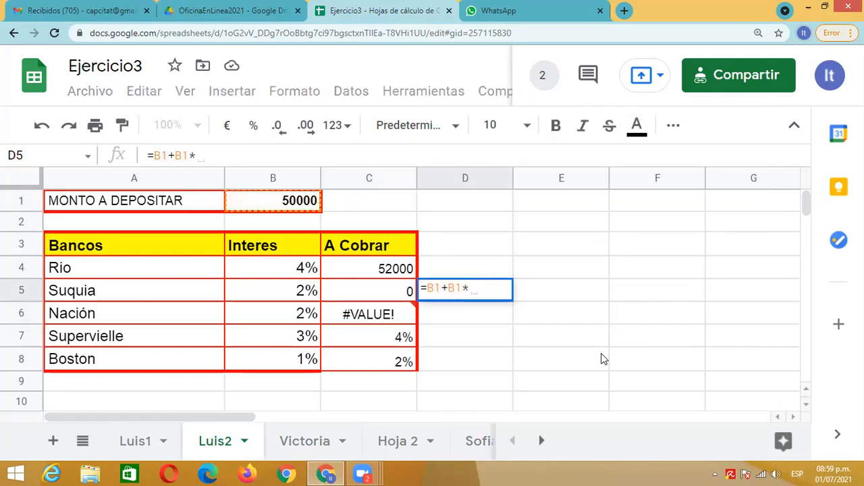
text(B5)
key(Return)
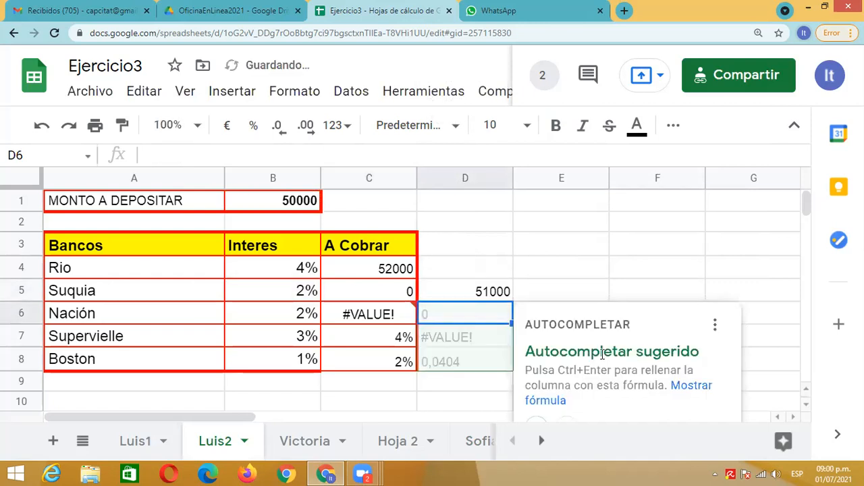
Enter the test formula =B1+B1*B6 in D6, beside Nación's A Cobrar cell
text(=)
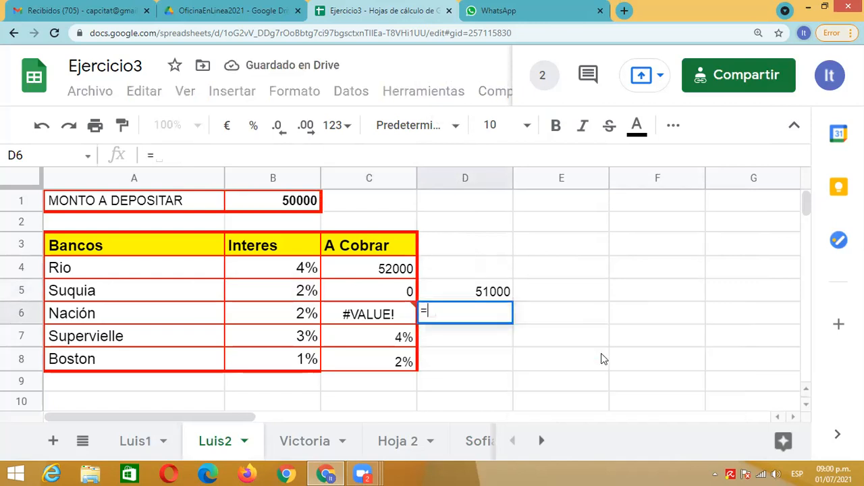
text(B1+B)
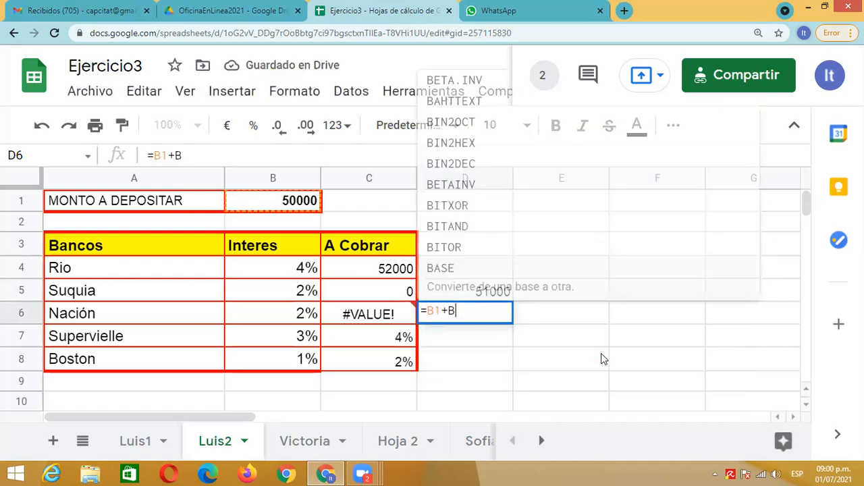
text(1*B6)
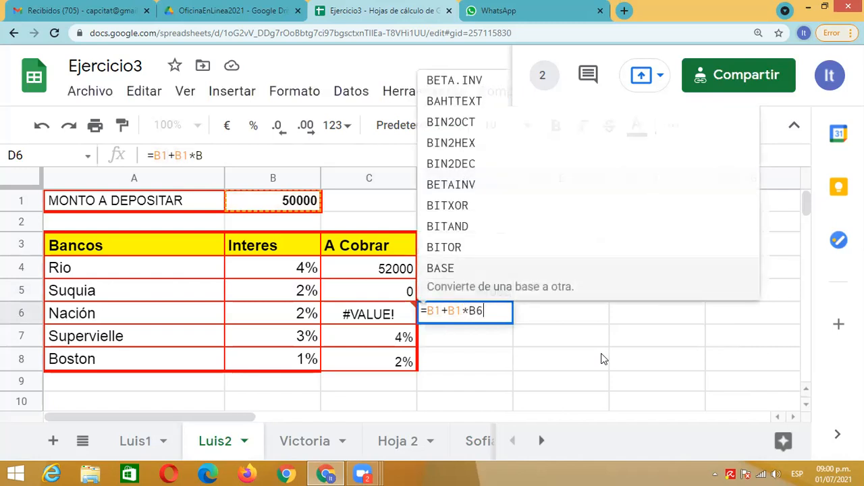
key(Return)
Remove the two test formulas from D5:D6
key(Up)
key(Up)
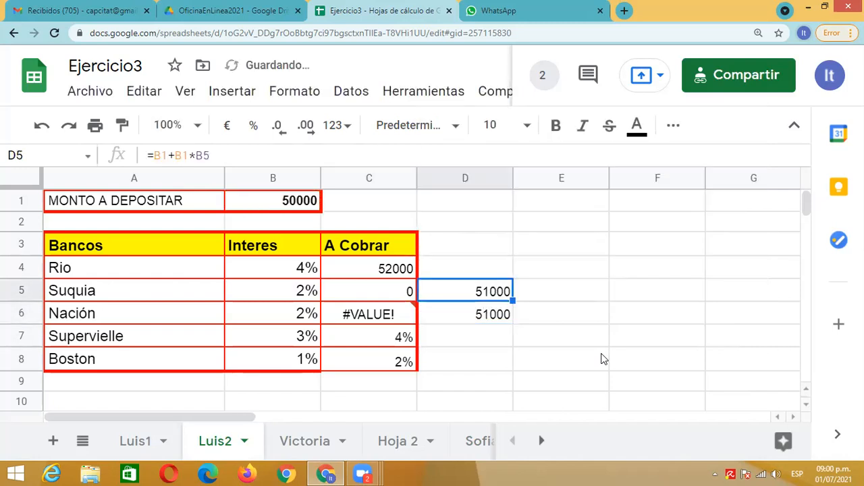
key(Down)
key(Up)
key(shift+Down)
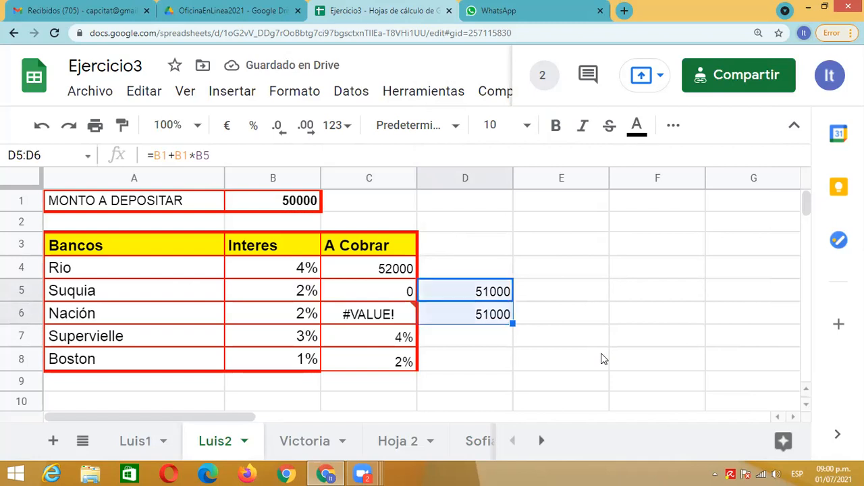
key(shift+Down)
key(shift+Up)
key(ctrl+x)
key(Up)
key(Down)
key(Escape)
key(Up)
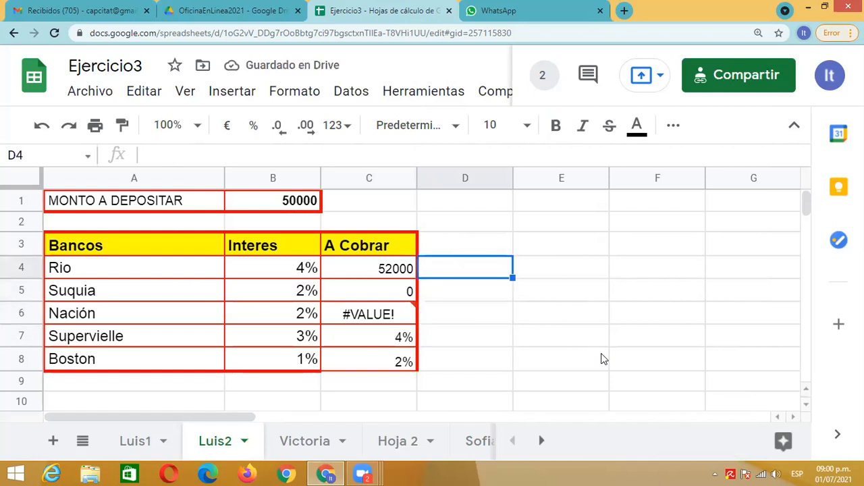
Enter the heading REFERENCIA RELATIVA in E2, outside the bank table
key(Left)
key(Down)
key(Down)
key(Up)
key(Up)
key(Up)
key(Right)
key(Right)
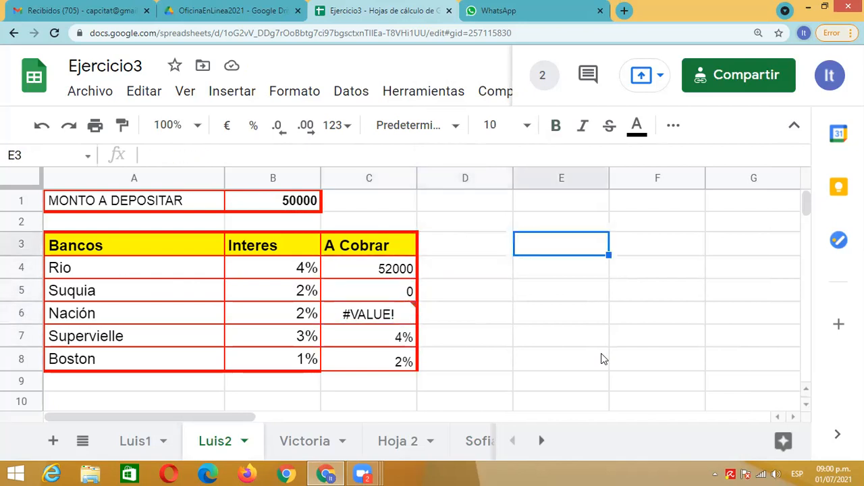
key(Up)
key(Left)
key(Right)
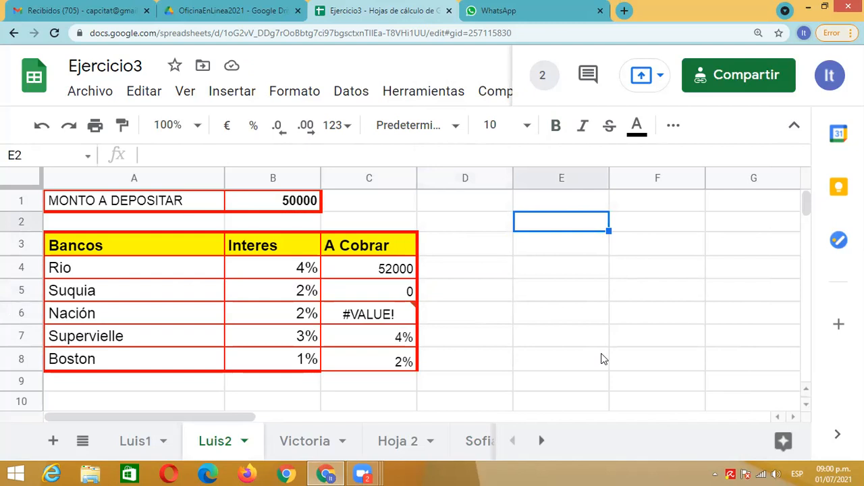
text(R)
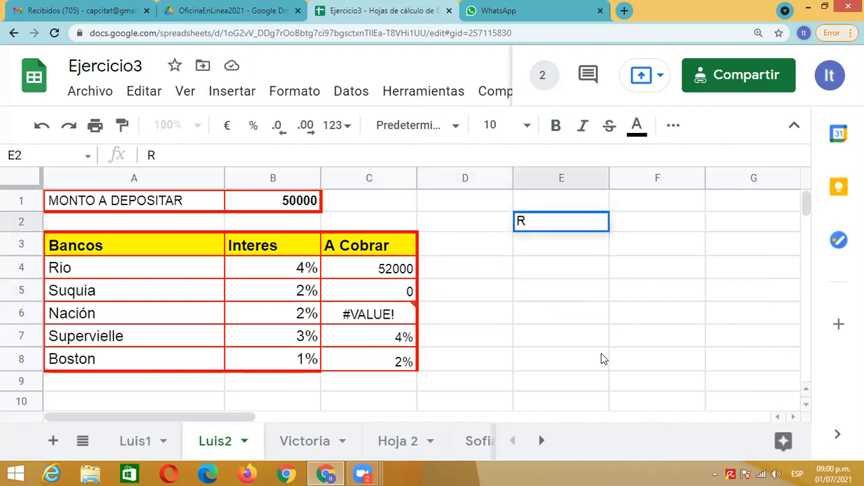
text(EFETEN)
key(BackSpace)
key(BackSpace)
key(BackSpace)
text(RENCIA RELATIVA)
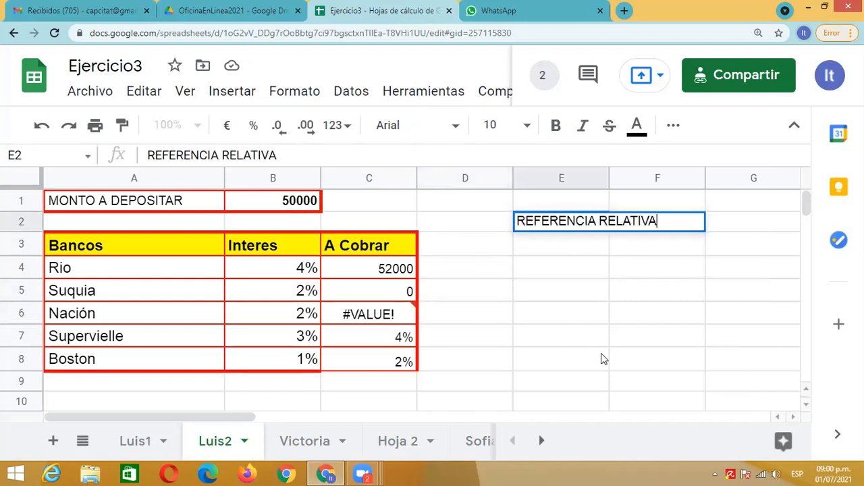
key(Return)
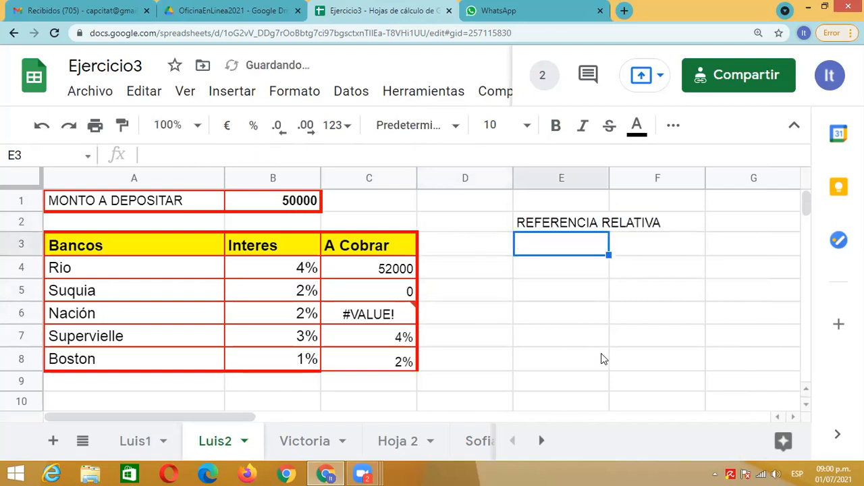
Enter =B1 in E3 under the heading and fill the formula down through E7
text(=B1)
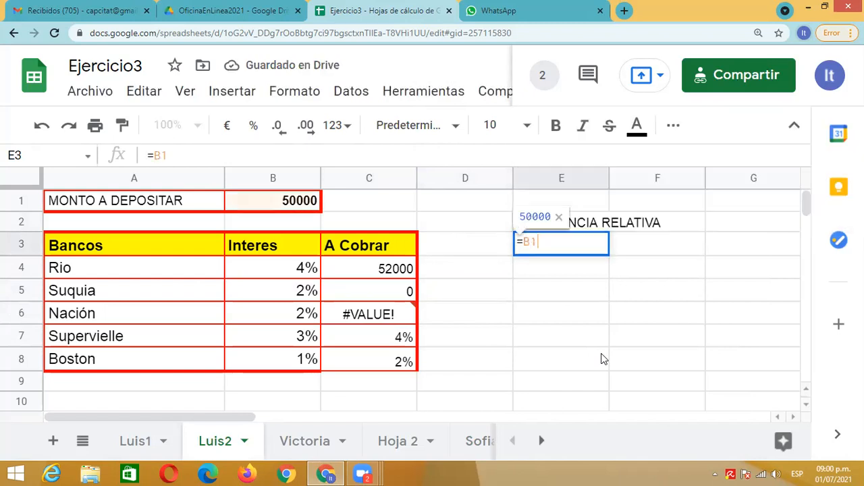
key(Return)
key(Up)
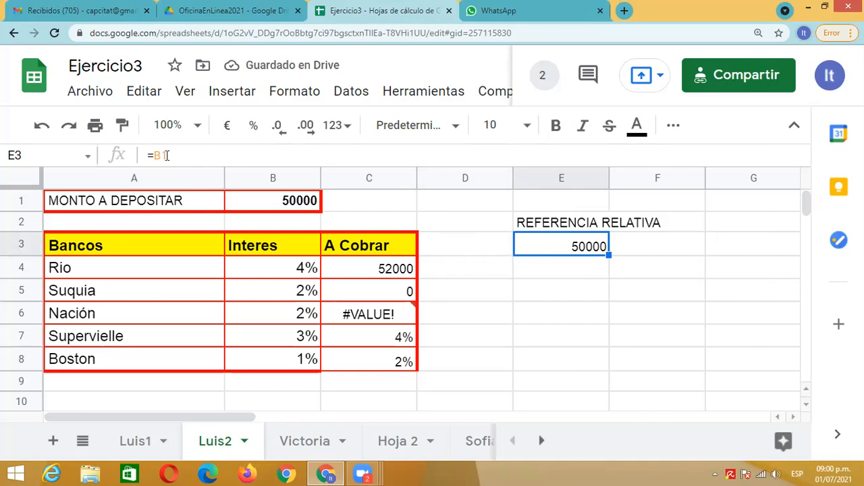
drag(604, 280, 596, 333)
click(577, 269)
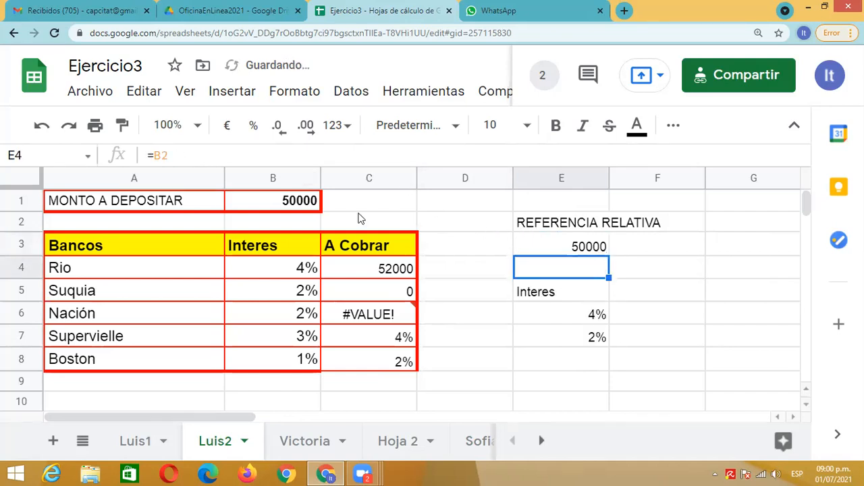
Examine the copied references in E4 and E6, and fill E3's formula across row 3
click(179, 157)
key(Return)
click(545, 310)
click(594, 249)
drag(609, 254, 723, 264)
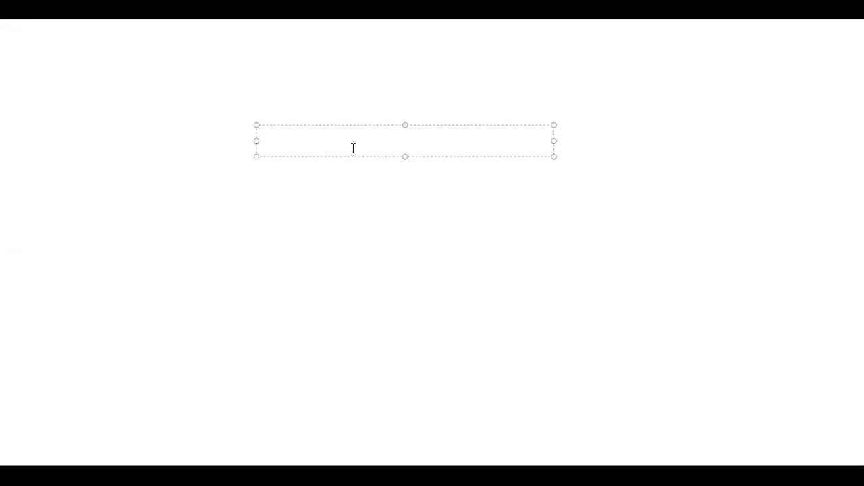
Start writing a cell reference beginning with =b in the text box on the blank whiteboard
text(=b)
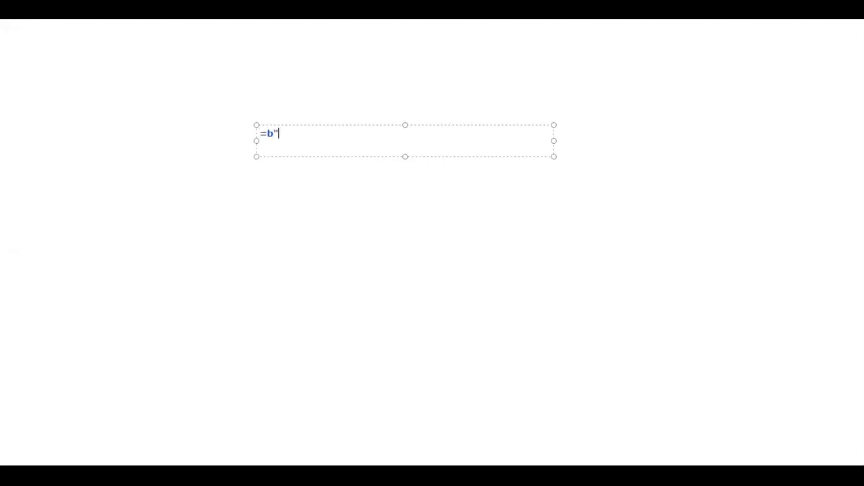
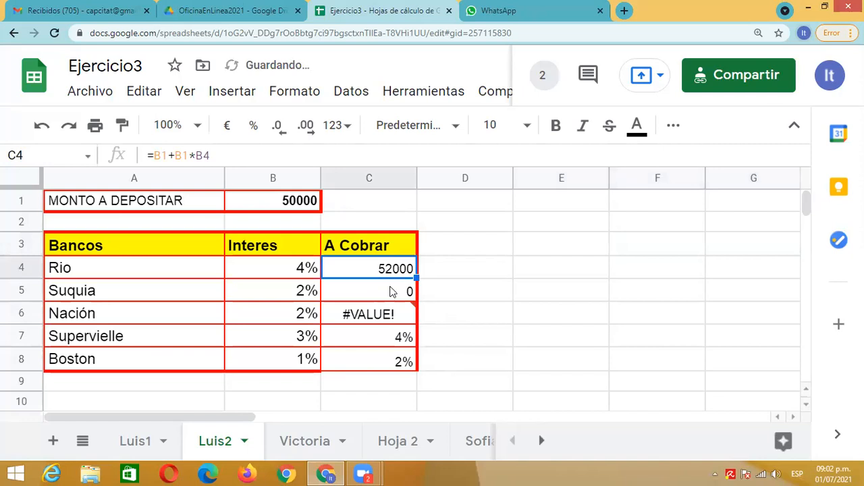
Replace the A Cobrar formula for Rio in C4 with =B$1+B$1*B4
text(=)
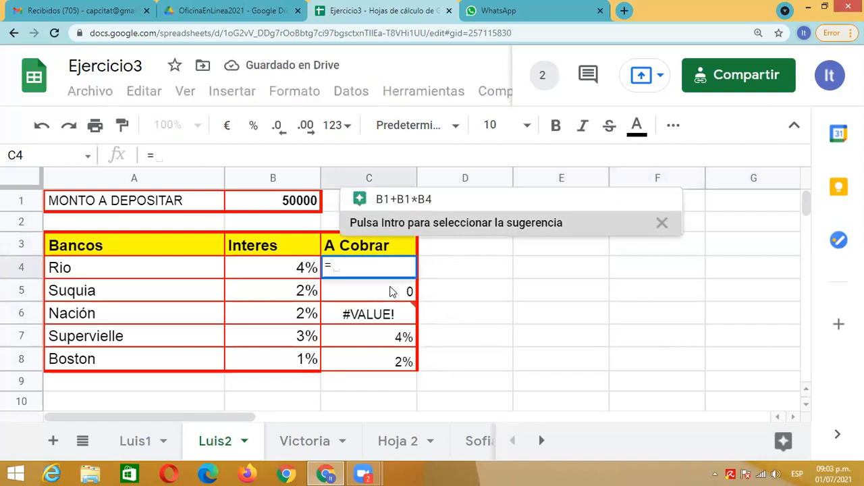
text(B)
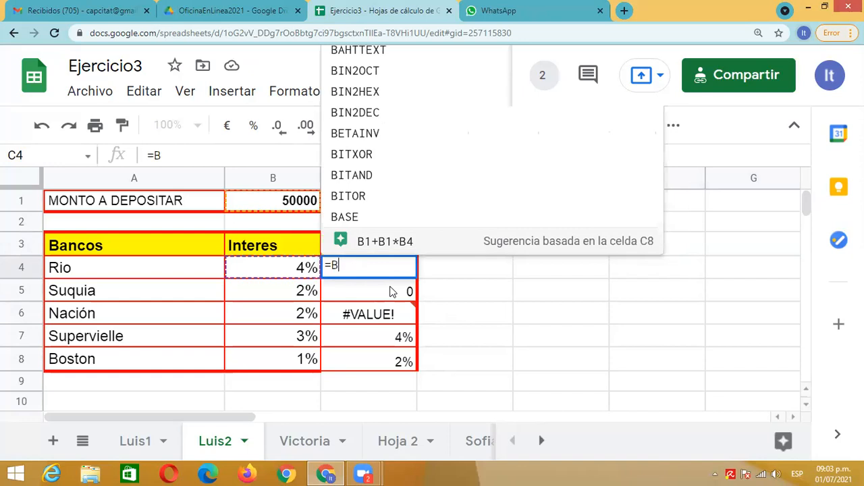
key(BackSpace)
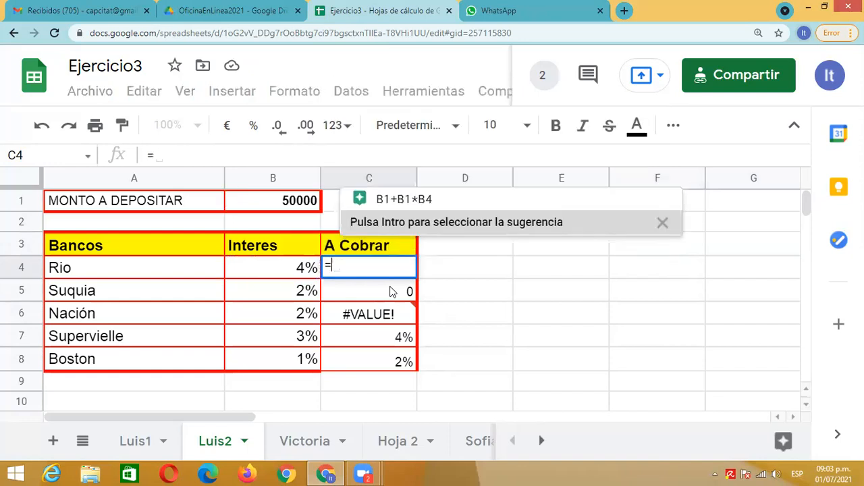
text($B)
key(BackSpace)
key(BackSpace)
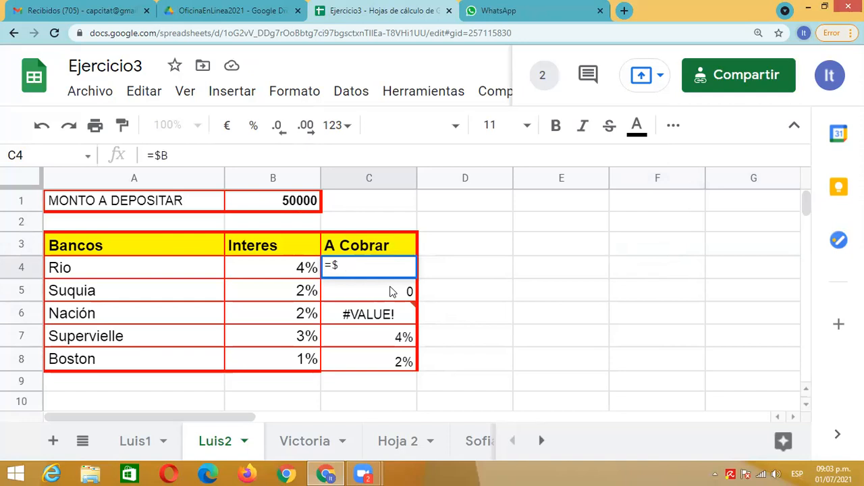
text(B$1)
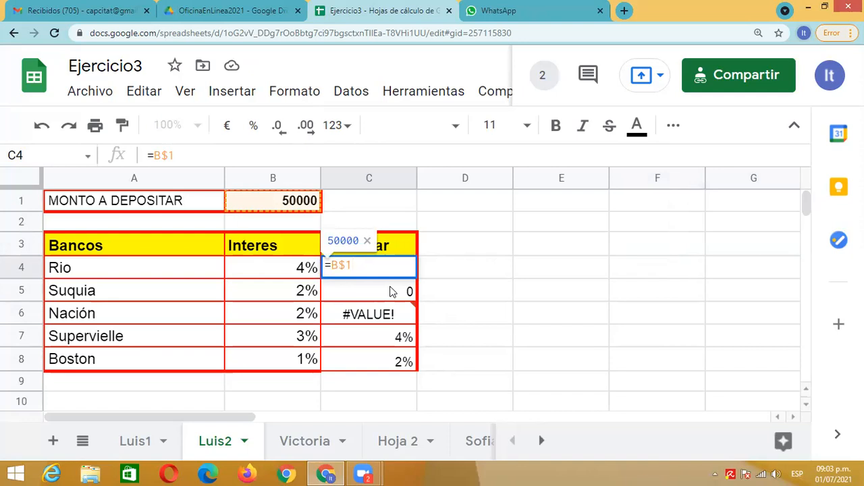
text(+)
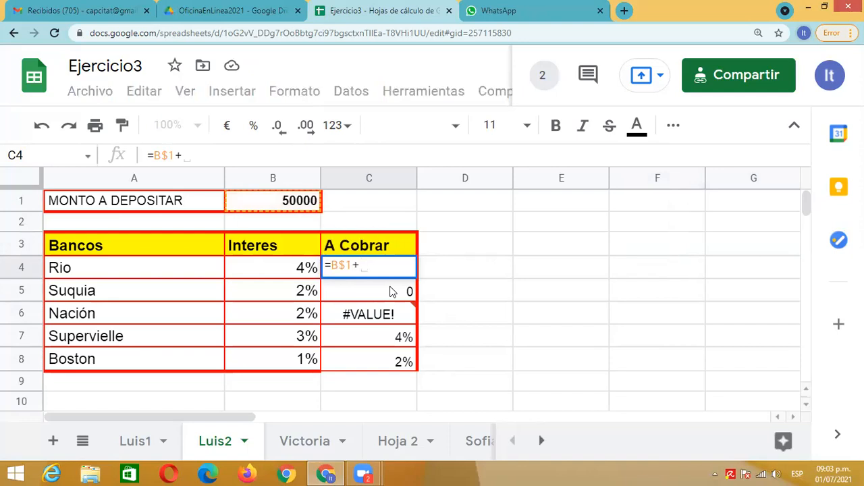
text(B$1)
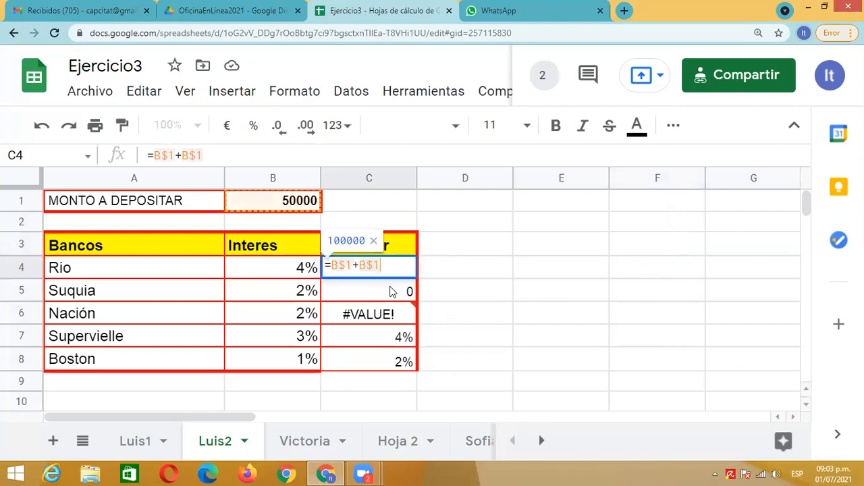
text(*)
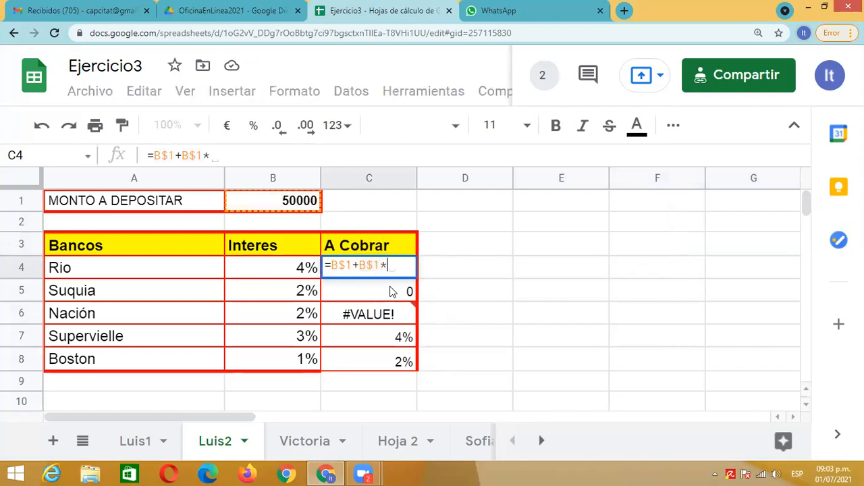
text(B4)
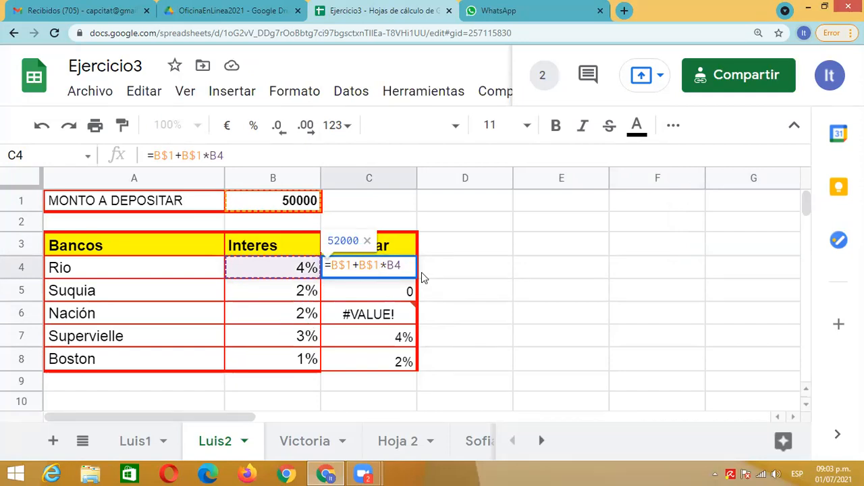
click(454, 276)
Fill the C4 formula down the A Cobrar column through the Boston row in C8
click(402, 270)
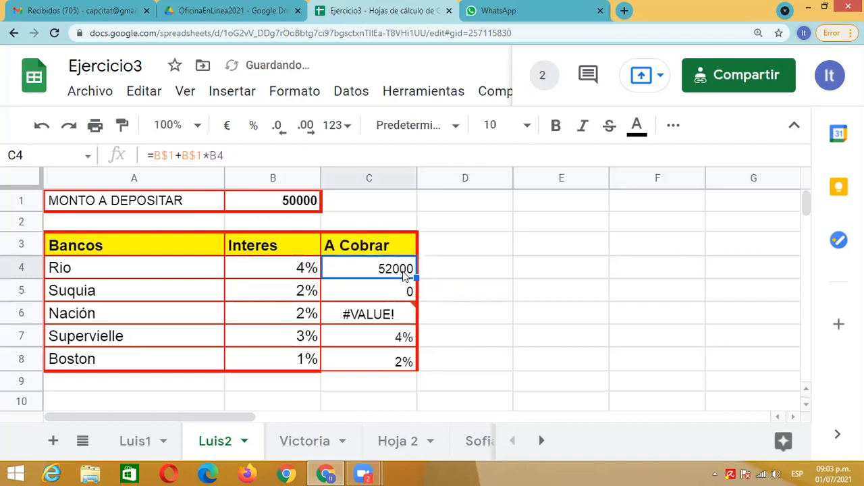
drag(417, 283, 408, 365)
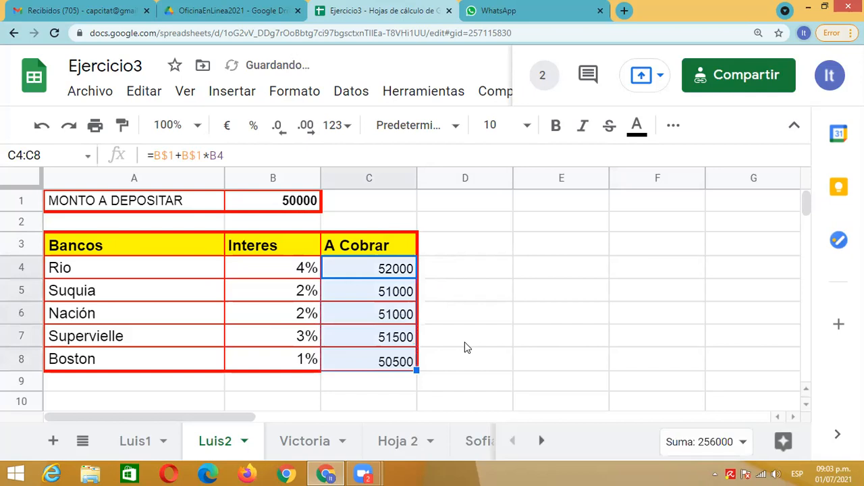
click(466, 347)
Examine the A Cobrar formulas in C4 to C8, comparing the fixed deposit reference with the changing interest reference
click(393, 271)
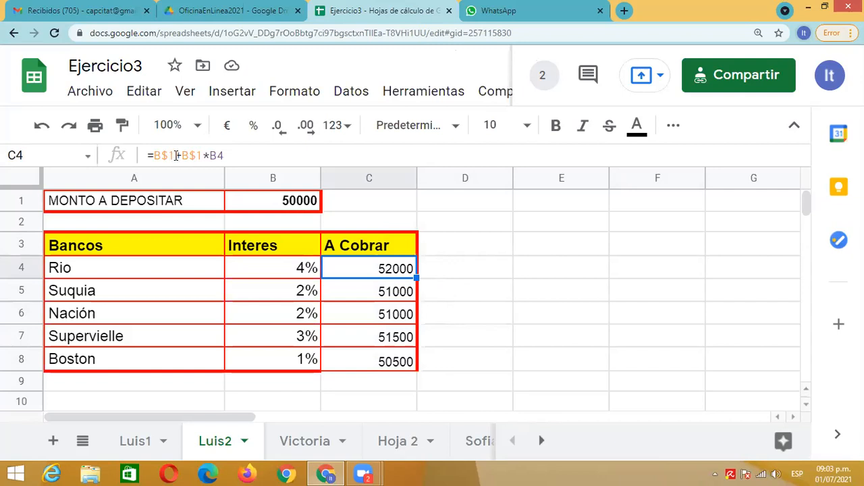
key(Down)
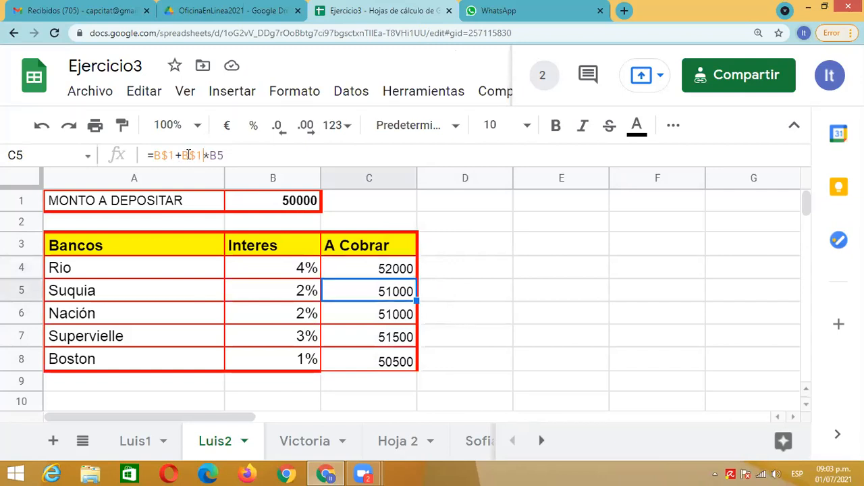
drag(203, 156, 160, 155)
click(173, 158)
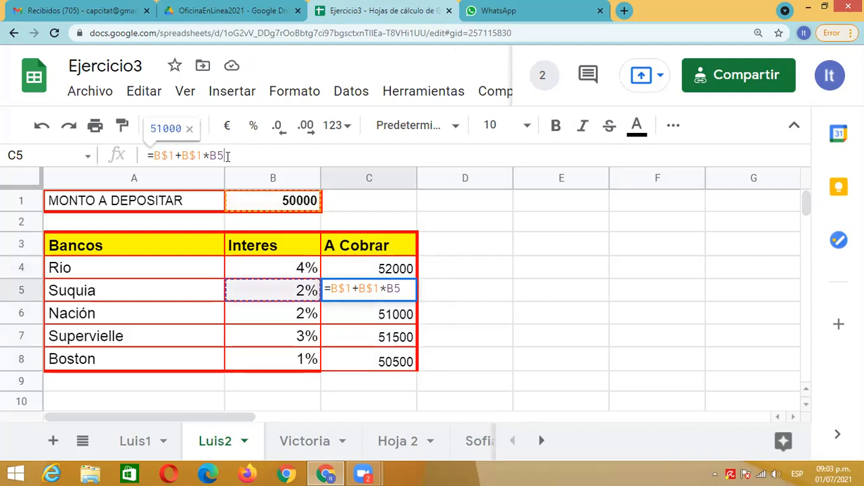
click(403, 321)
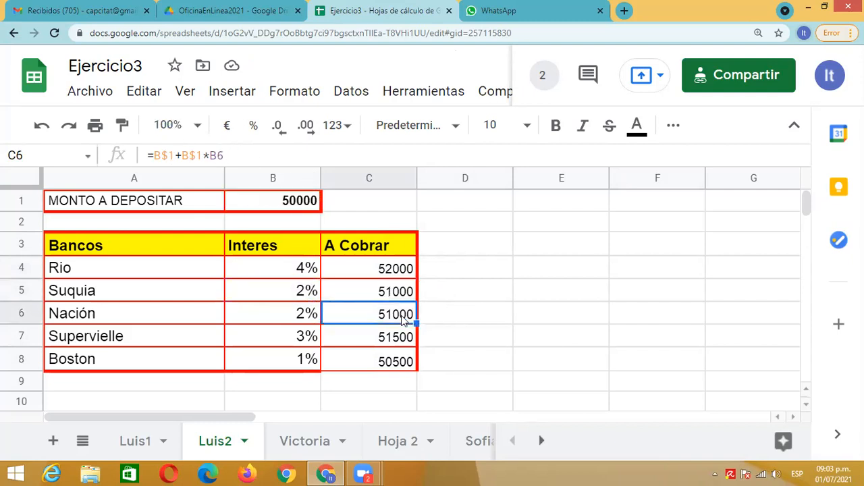
key(Down)
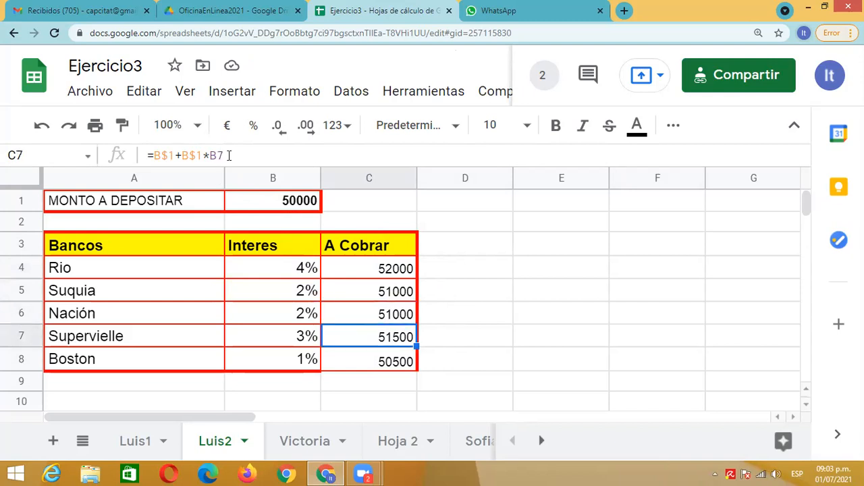
key(Down)
key(Up)
key(Up)
key(Up)
key(Up)
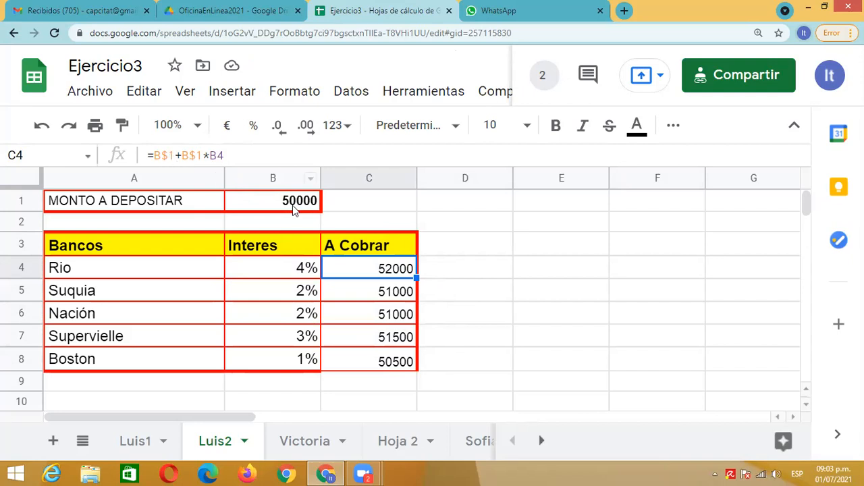
key(Down)
key(Down)
key(Down)
key(Down)
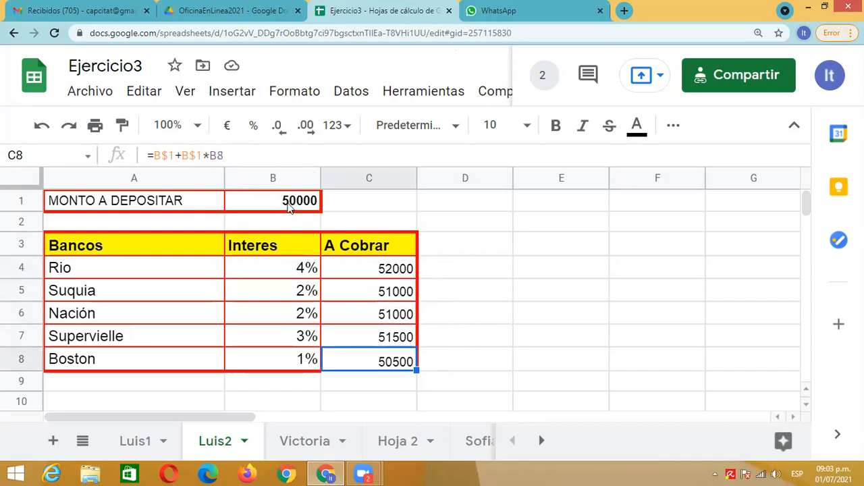
click(399, 271)
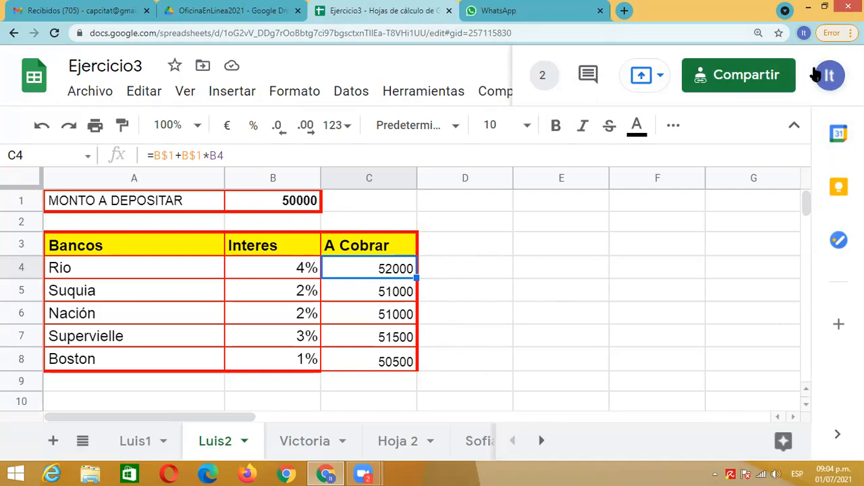
Reduce the browser zoom to one level below 100%
click(853, 32)
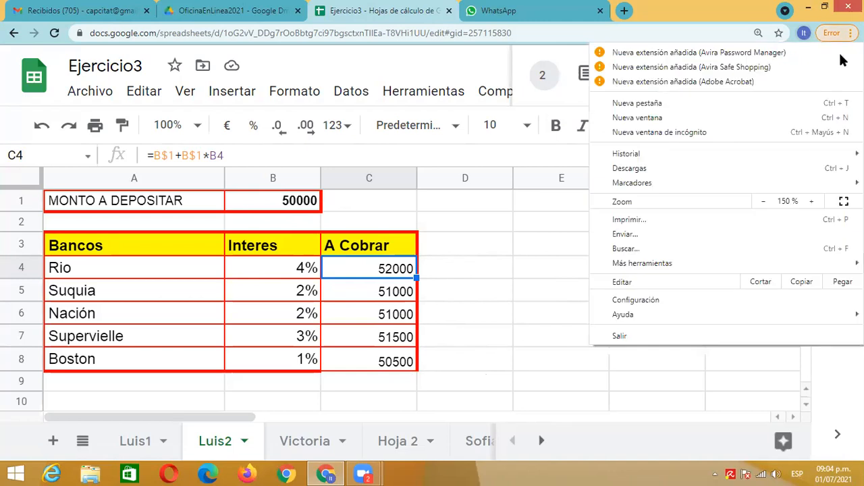
click(764, 202)
click(764, 202)
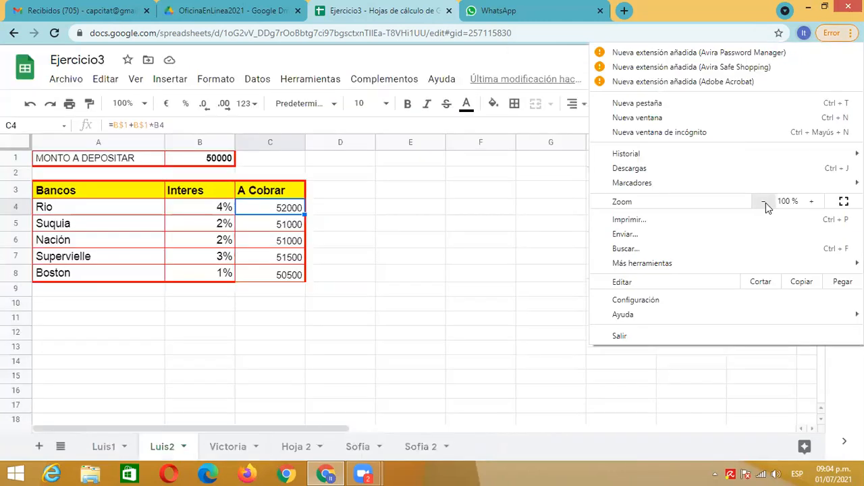
click(764, 202)
click(437, 207)
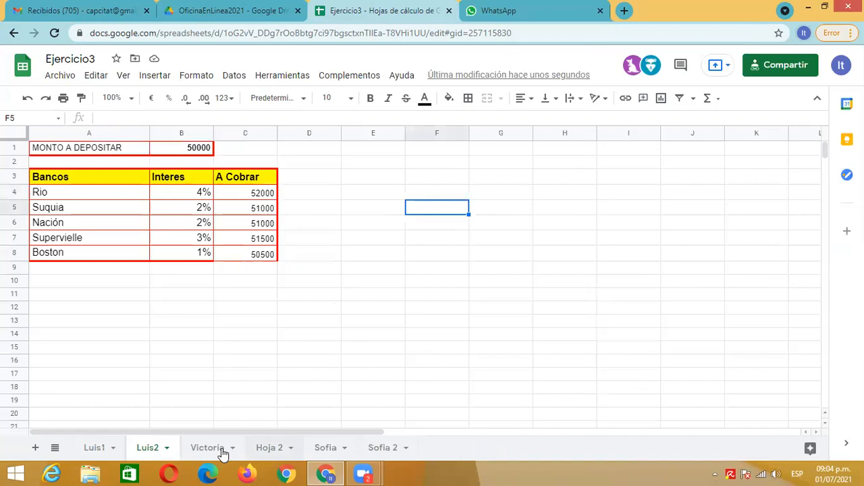
Review the bank tables on the Victoria and Sofia 2 sheets
click(222, 448)
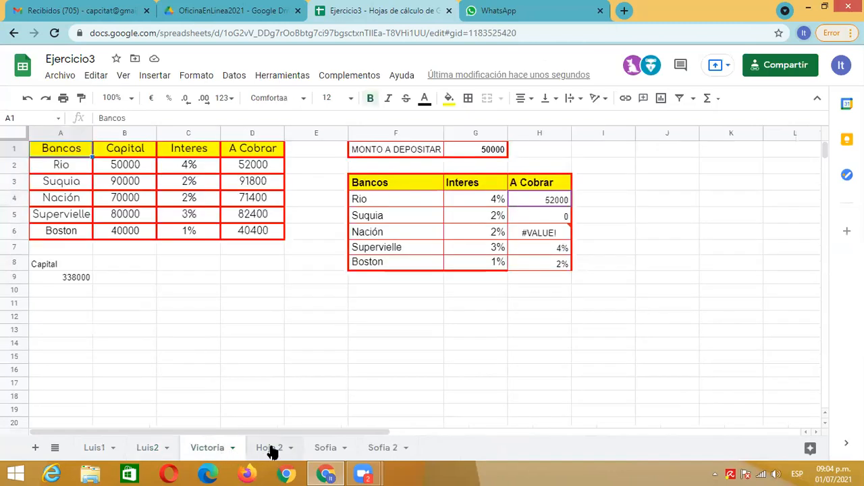
click(383, 450)
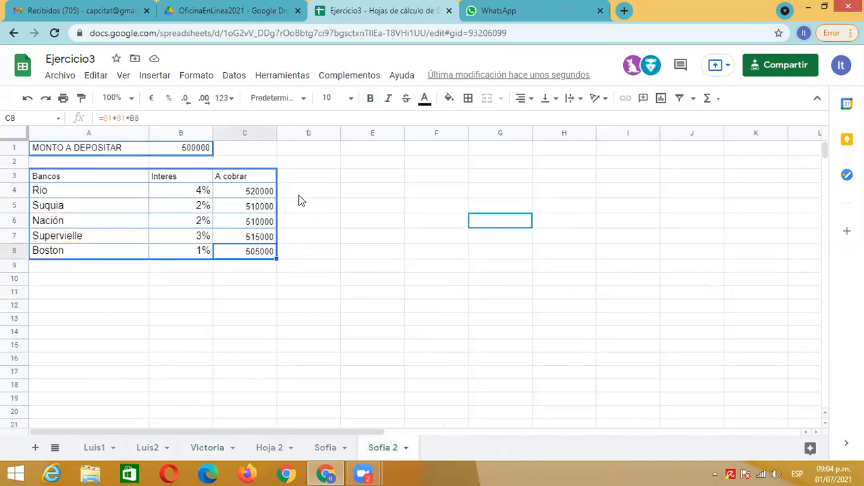
click(301, 195)
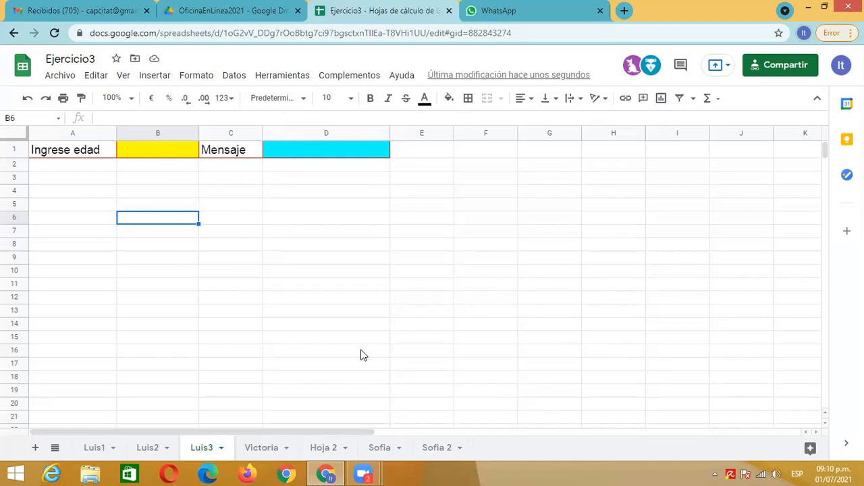
Enter the sample age 25 in the yellow cell B1 of the Luis3 sheet
key(Up)
key(Up)
key(Up)
key(Up)
key(Up)
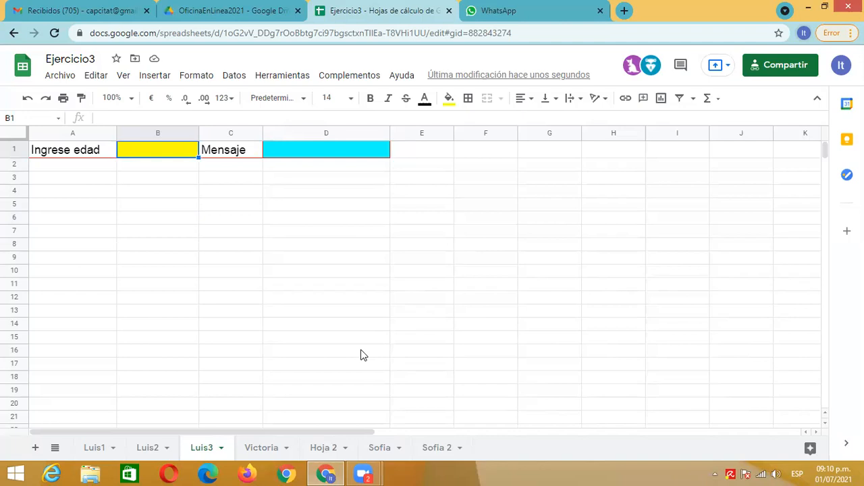
key(Down)
key(Up)
text(25)
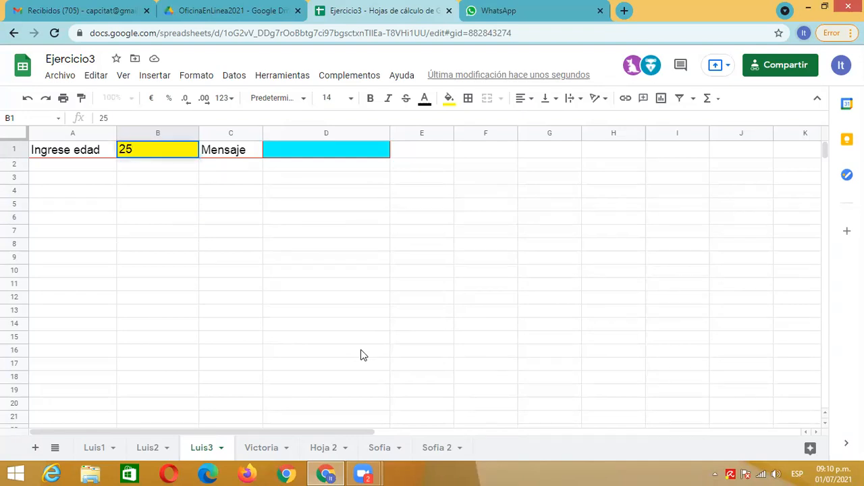
key(Return)
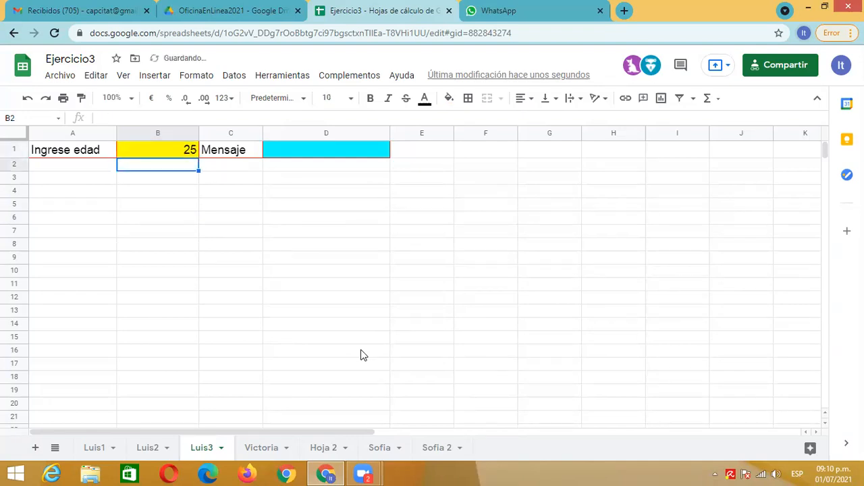
Enter the message Puede votar in the blue cell D1 beside Mensaje
key(Up)
key(Right)
key(Right)
key(Down)
key(Up)
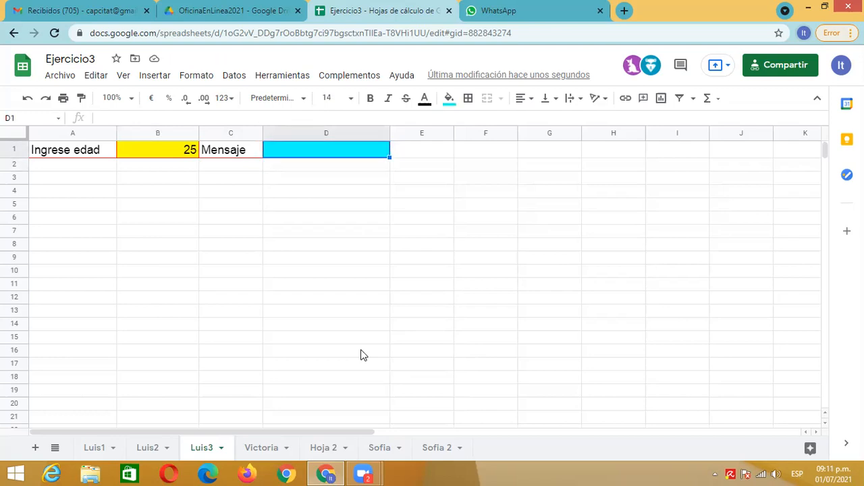
key(Left)
key(Left)
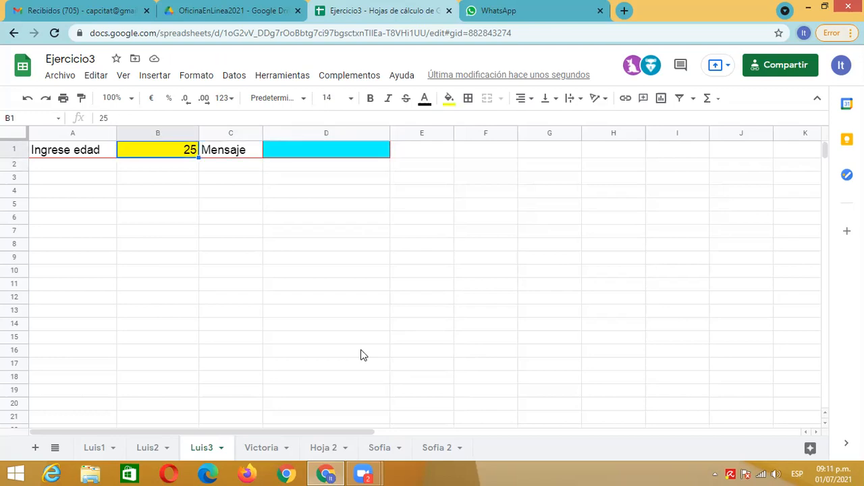
key(Down)
key(Up)
key(Right)
key(Right)
text(Puede votar)
key(Return)
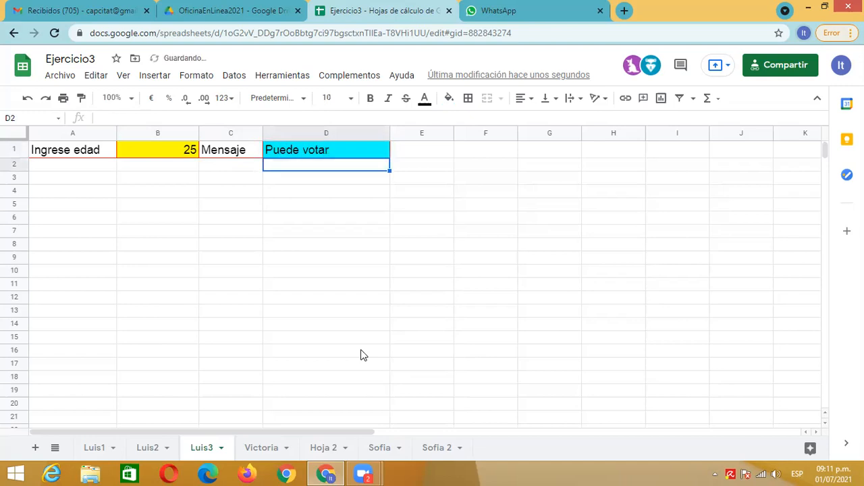
Change the age in B1 to 12 and the message in D1 to No vota
key(Left)
key(Left)
key(Up)
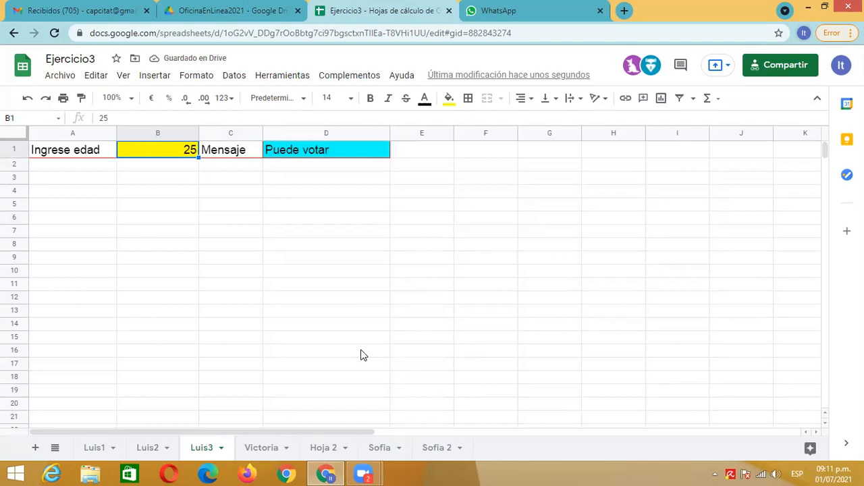
text(12)
key(Tab)
key(Tab)
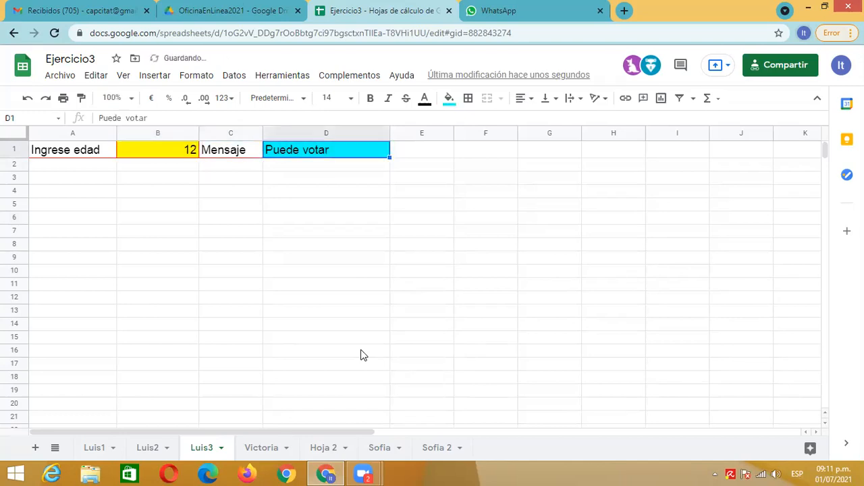
text(No vota)
key(Return)
key(Left)
key(Left)
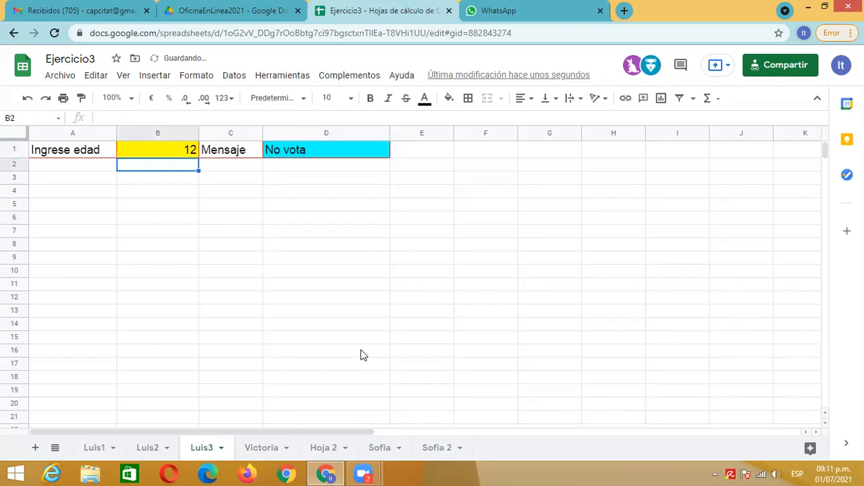
key(Up)
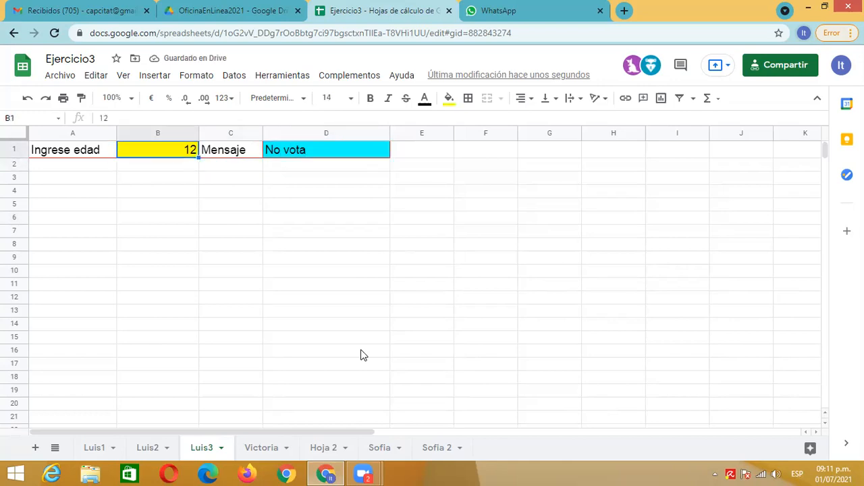
Draw an annotation arrow from the blue message cell D1 down toward the empty cells in column E
key(Right)
key(Right)
key(Right)
key(Left)
key(Down)
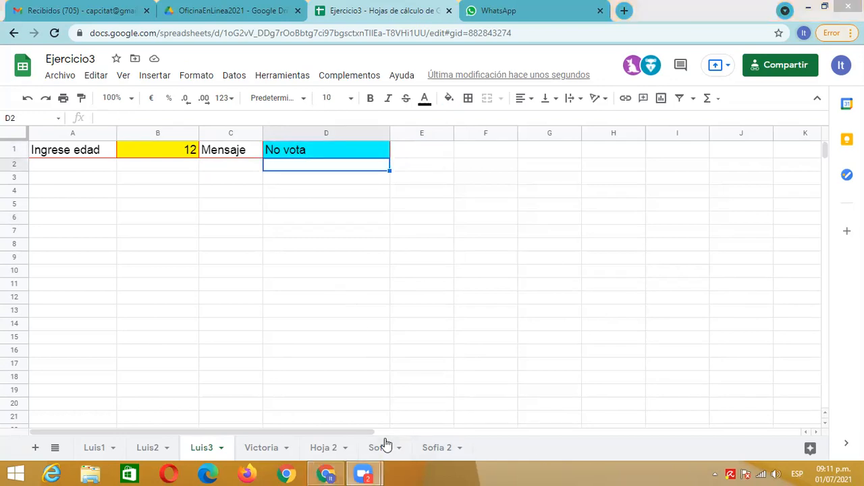
mouse_move(355, 150)
mouse_down()
mouse_move(408, 243)
mouse_move(399, 245)
mouse_up()
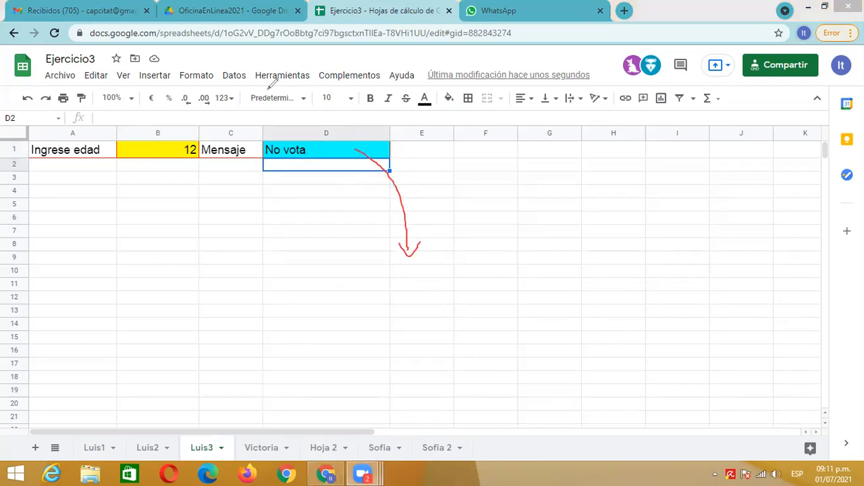
Enter the rule text "Si la edad ingresada en la celda B1 es mayor o igual a 16 coloque la leyenda" in E10
click(420, 276)
text(S)
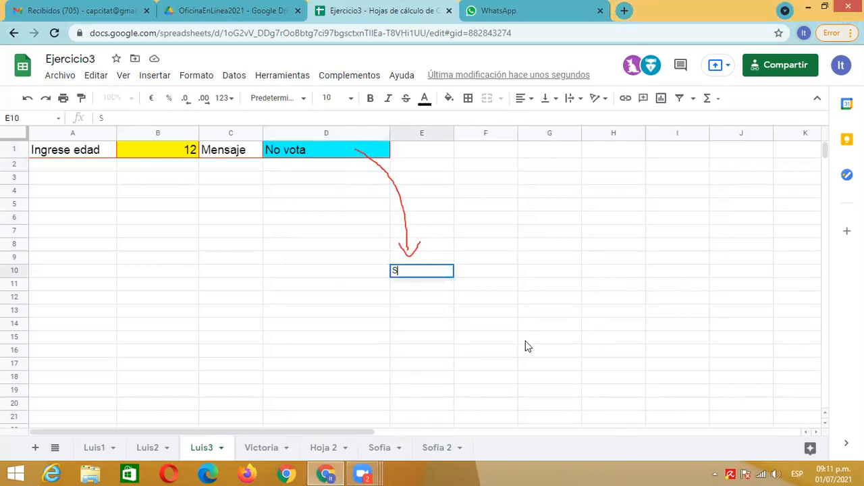
text(i la edad ing)
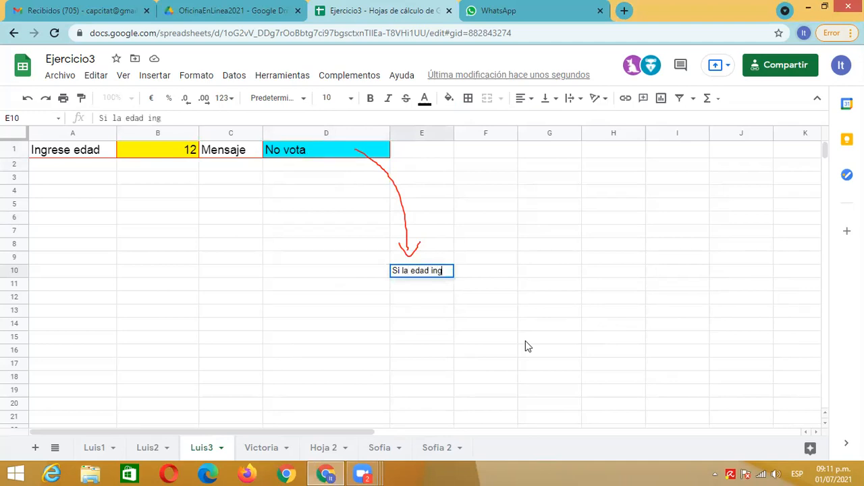
text(resada en la ce)
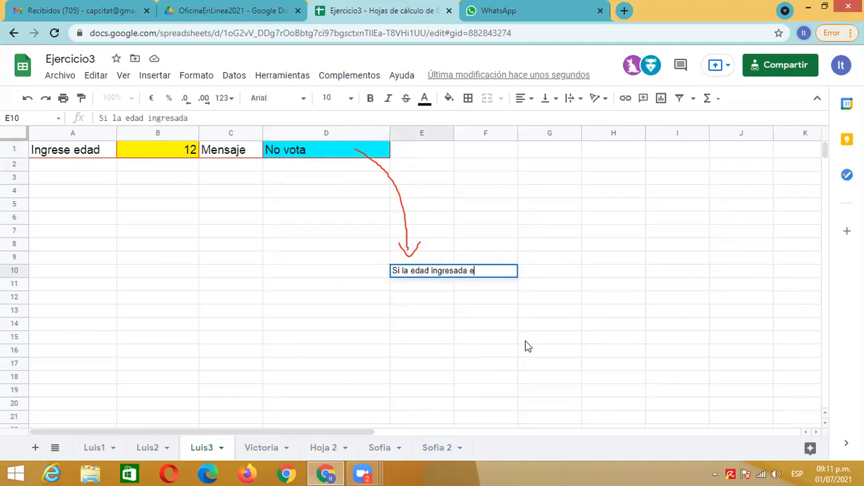
text(lda B1 es mayor )
text(o igual a )
text(10)
key(BackSpace)
text(6 coloque la leyenda)
key(Return)
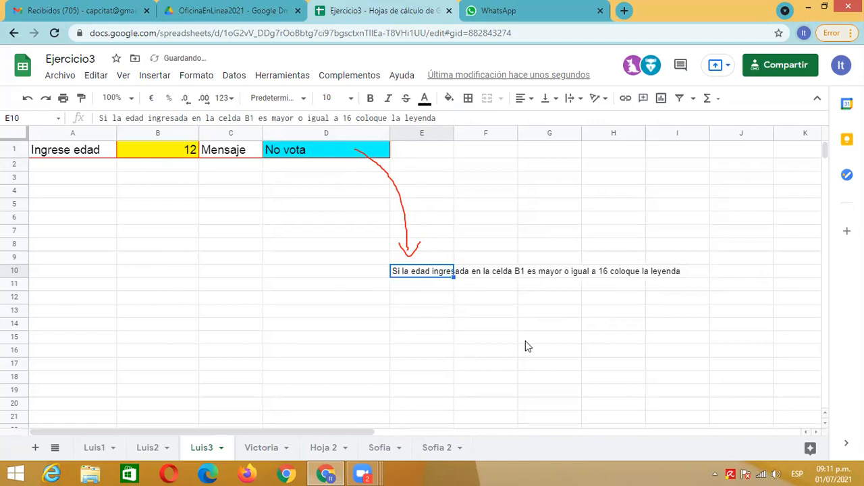
Continue the rule in E11 with the text "Puede Votar" caso contrario "No Vota", keeping the quotation marks around both messages
key(Down)
text(")
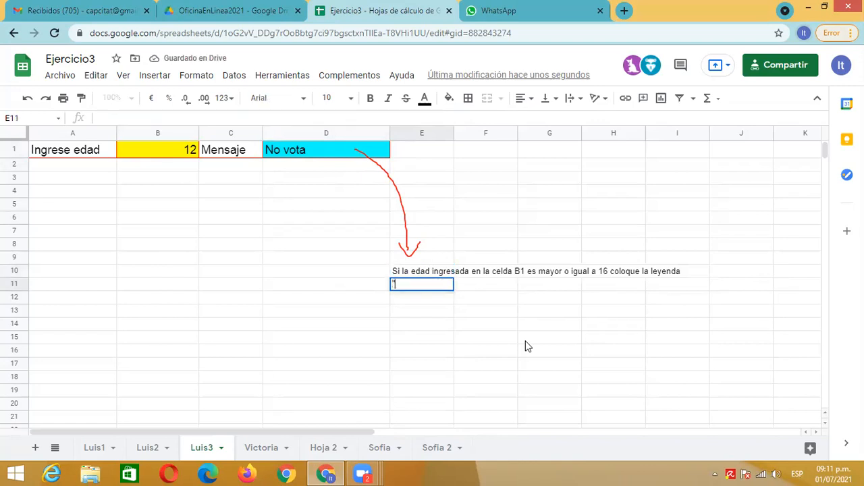
text(Puede Votar" caso contrario )
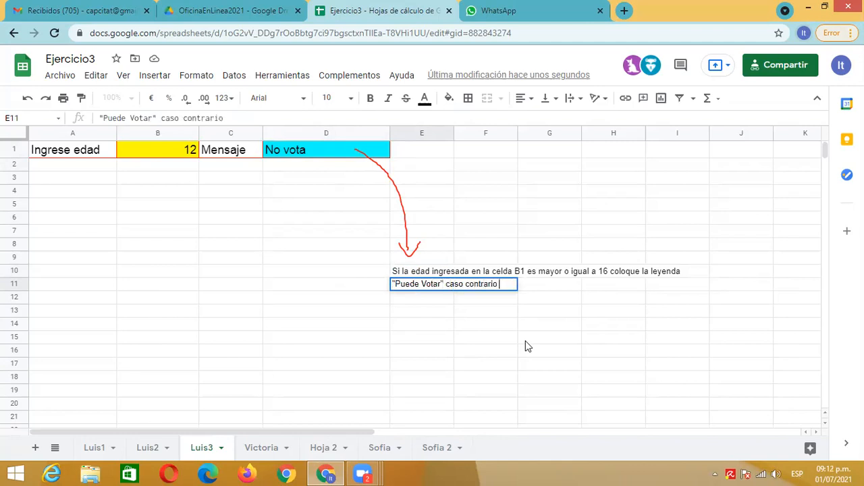
text("No Vota")
key(Return)
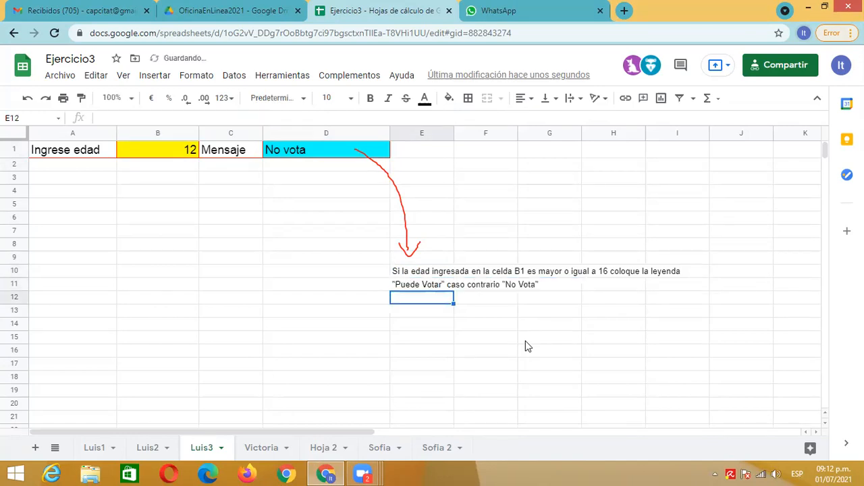
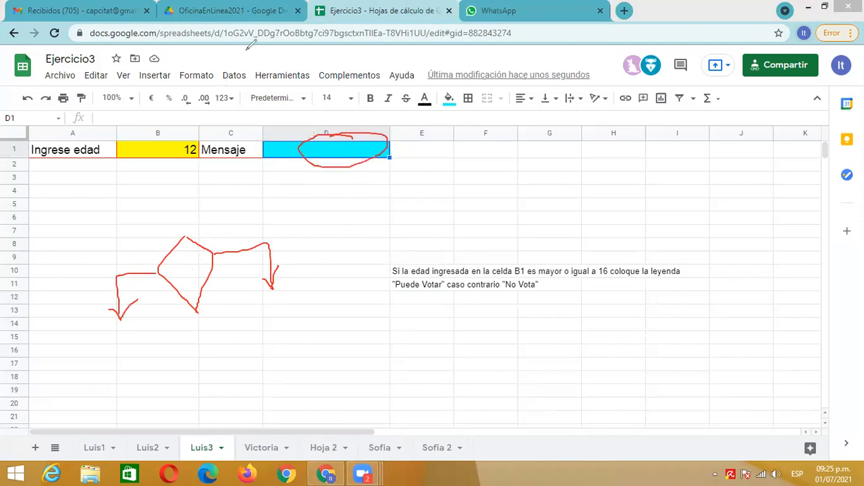
Add the annotation labels Puede Votar and No vota below the two branch arrows of the decision diagram
click(261, 301)
text(P)
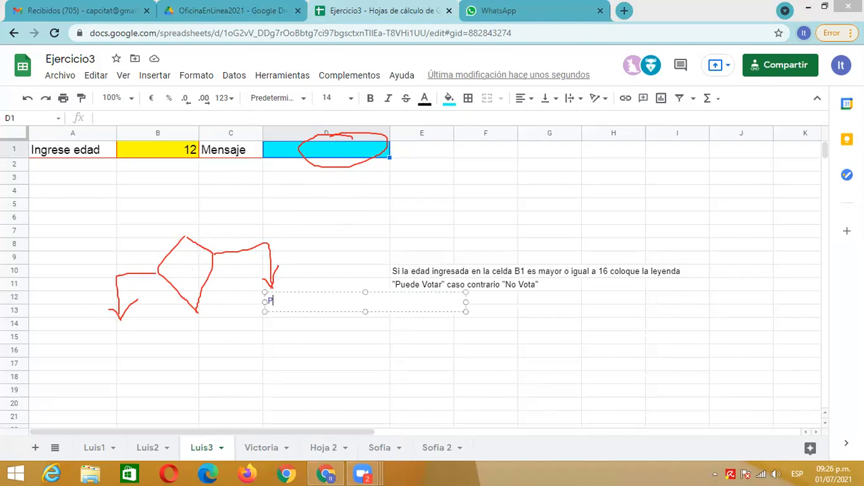
text(uede Votar)
click(102, 324)
click(102, 340)
text(No vota)
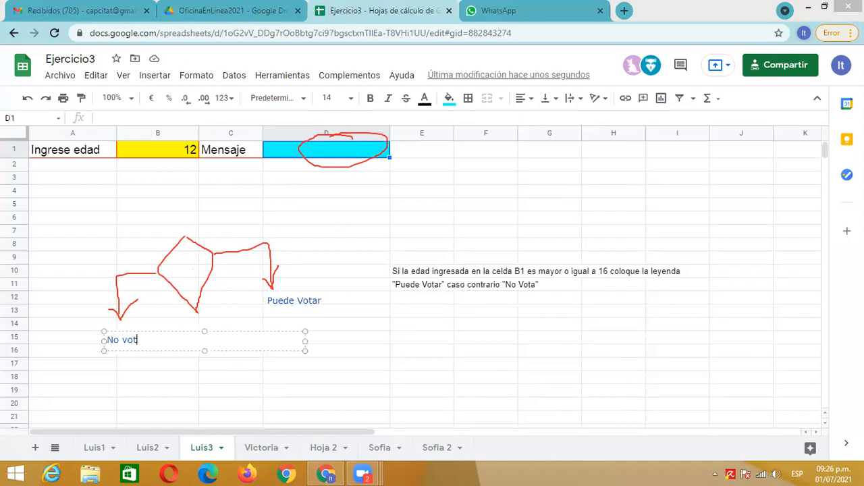
Label the diagram's Puede Votar branch with v and its No vota branch with f
click(232, 237)
click(232, 237)
text(V)
click(122, 257)
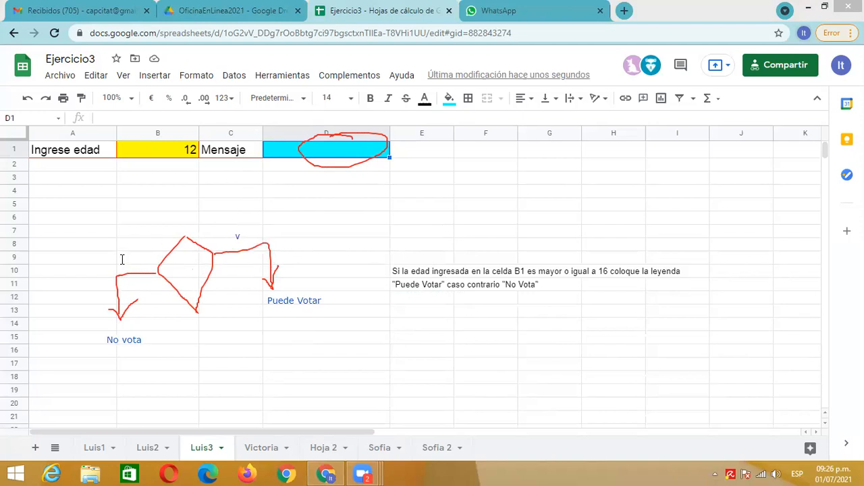
click(122, 259)
text(d)
key(BackSpace)
text(f)
drag(325, 260, 179, 255)
click(175, 265)
click(177, 271)
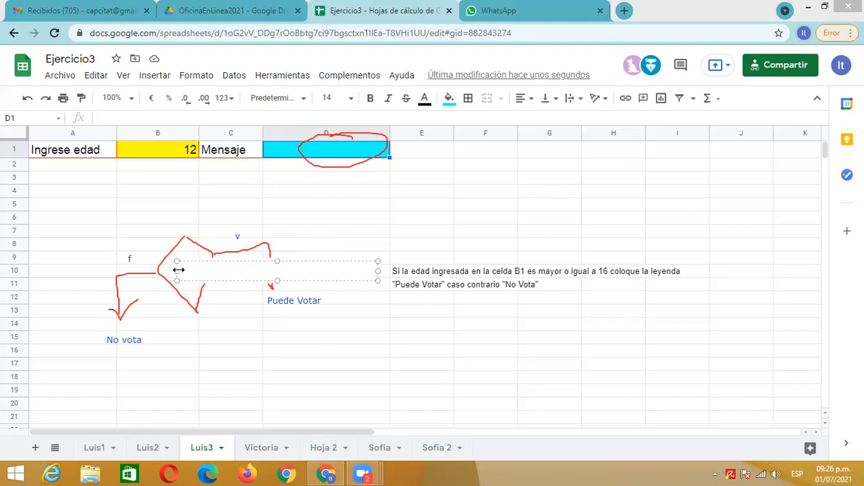
drag(310, 262, 296, 260)
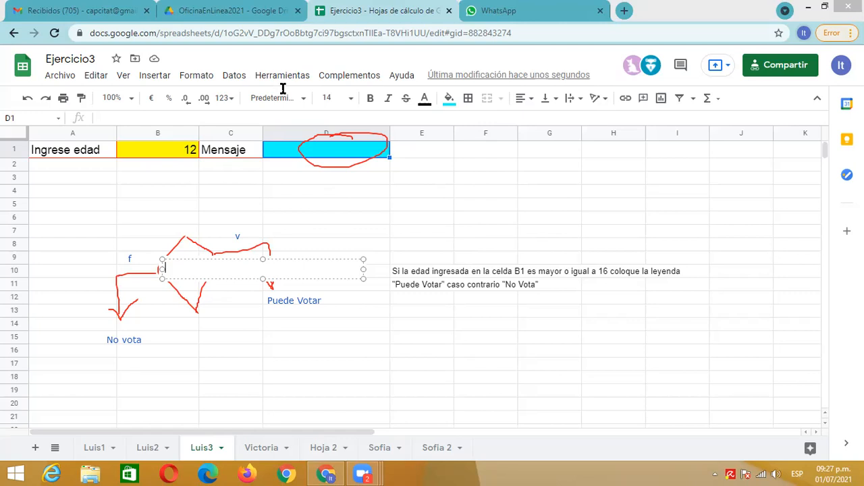
Draw the greater-than, less-than and equals symbols below the decision diamond and circle the age in B1
click(338, 112)
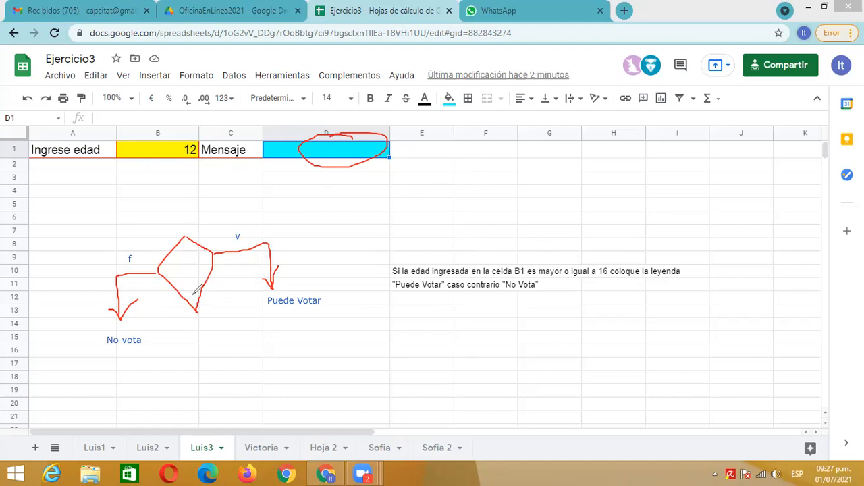
mouse_move(192, 326)
mouse_down()
mouse_move(202, 341)
mouse_move(191, 351)
mouse_move(205, 367)
mouse_up()
drag(191, 139, 196, 140)
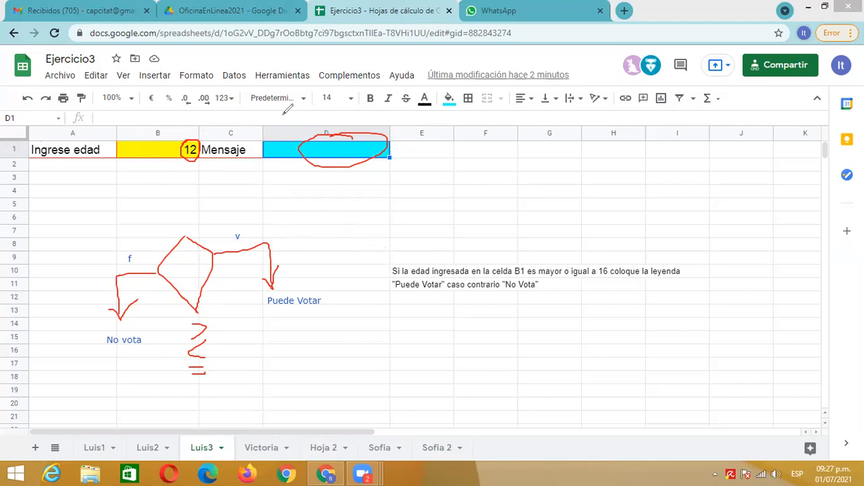
Add the condition label B1>=16 inside the decision diamond and narrow its text box to fit
click(170, 267)
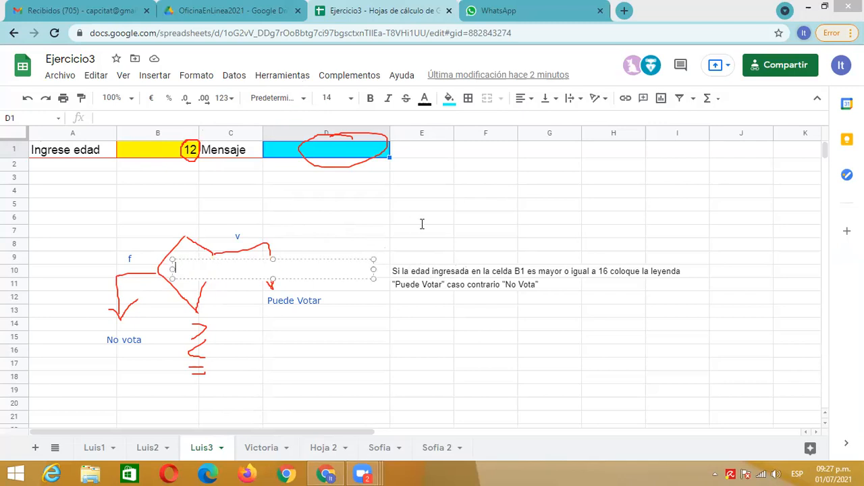
text(B1)
text(>=16)
drag(373, 269, 217, 269)
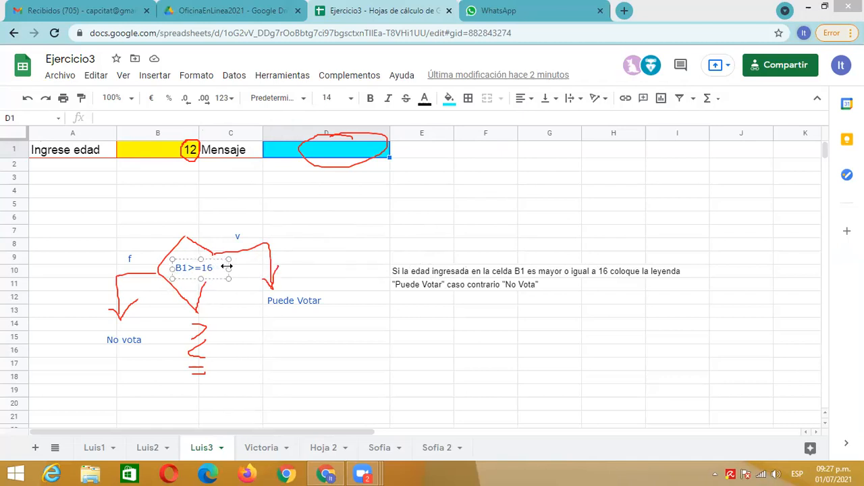
click(238, 300)
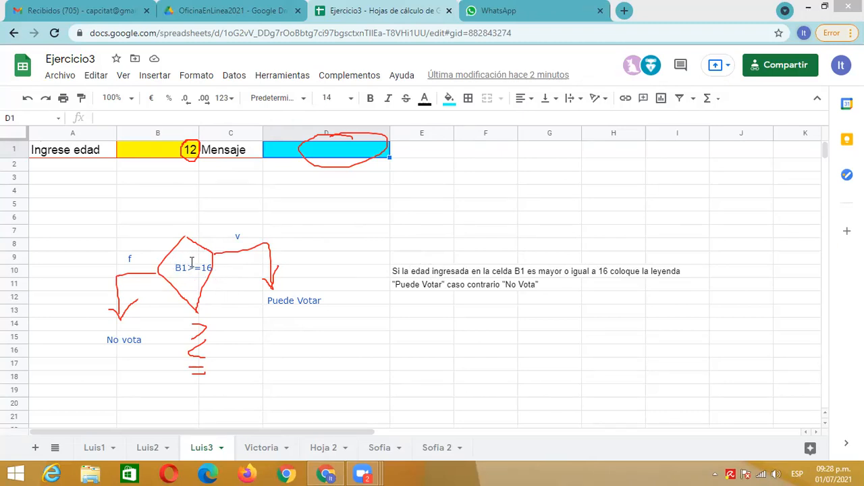
Write the annotation text =si(b1>=16;"Puede votar";"No vota") over row 1, starting at the blue message cell
click(404, 148)
drag(428, 156, 356, 163)
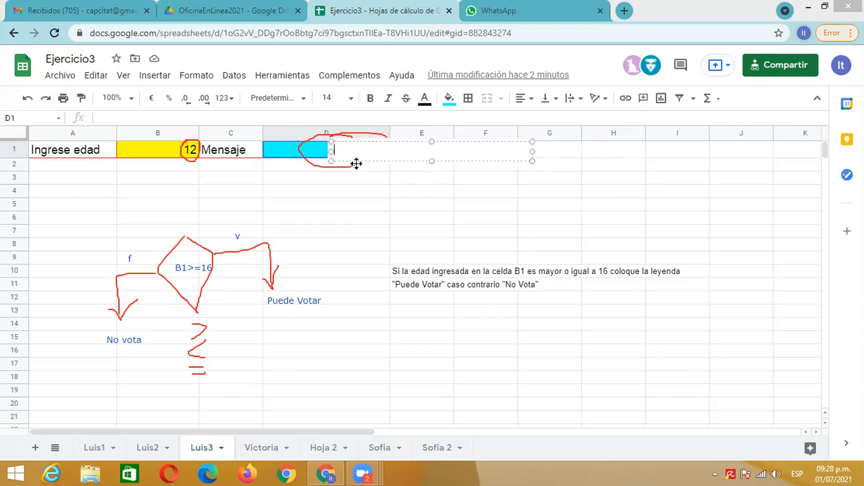
text(=si()
text(b1>=15)
key(BackSpace)
text(6)
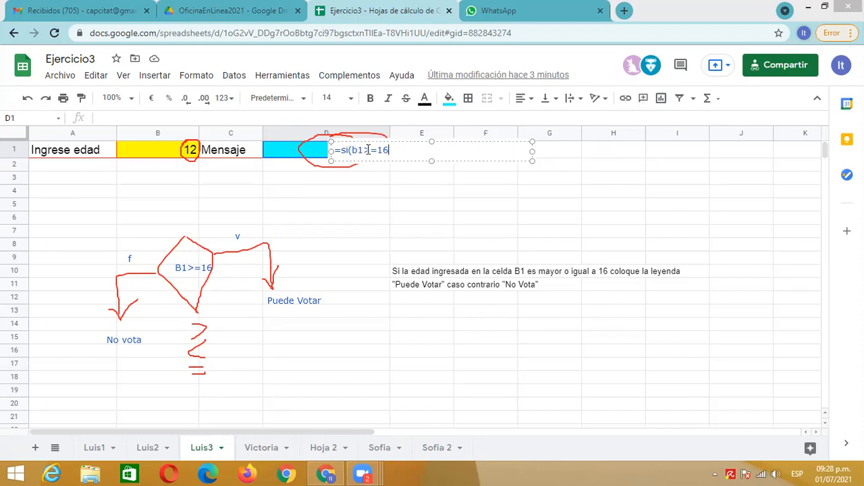
text(;"Puede votar")
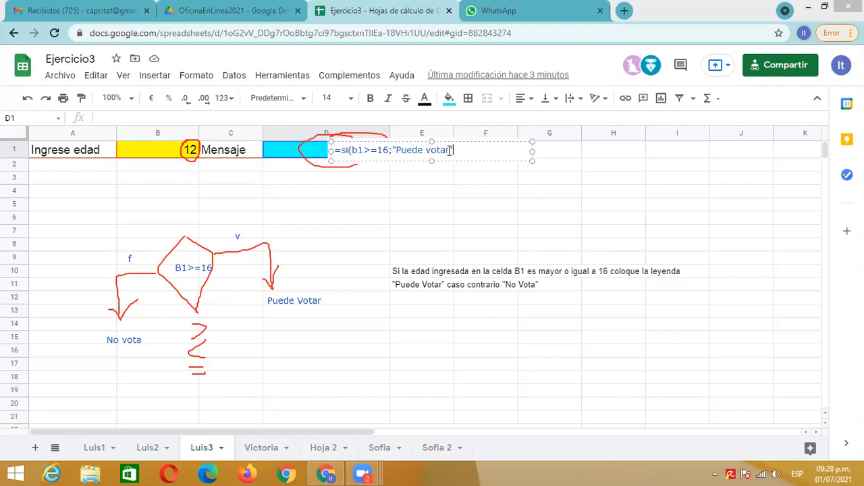
text(;)
text("No vota")
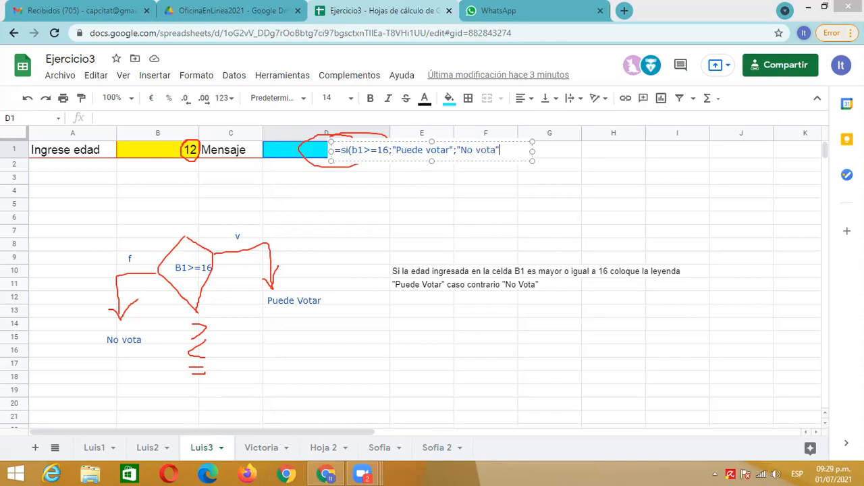
text())
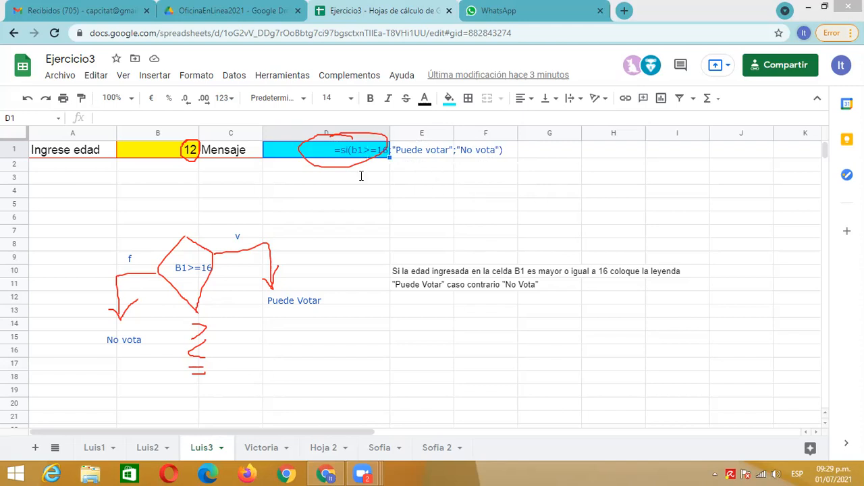
Delete the red annotation circle around the message cell D1
click(271, 96)
click(323, 168)
key(Delete)
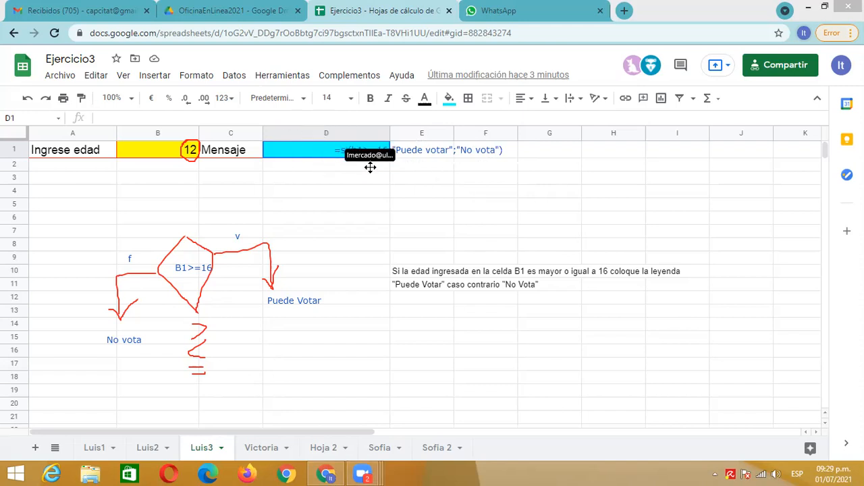
Move the annotated si formula just below D1 and mark its three arguments and the semicolons between them
mouse_move(407, 154)
mouse_down()
mouse_move(412, 173)
mouse_move(402, 175)
mouse_up()
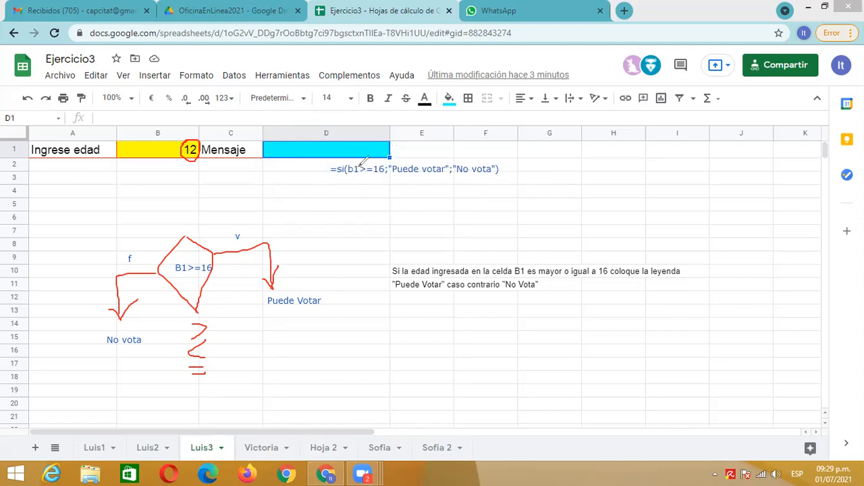
mouse_move(363, 177)
mouse_down()
mouse_move(378, 179)
mouse_move(384, 196)
mouse_move(440, 179)
mouse_move(446, 203)
mouse_move(491, 185)
mouse_up()
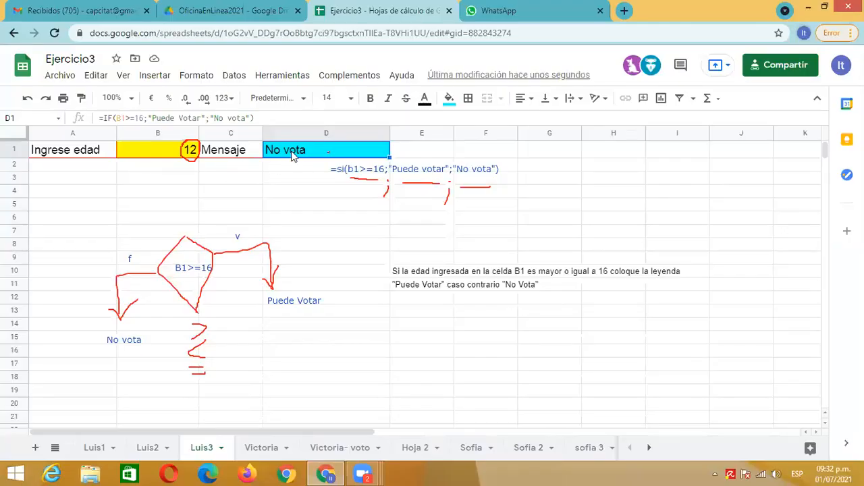
Examine the condition and the two message arguments of the IF formula in D1 without changing it
double_click(297, 152)
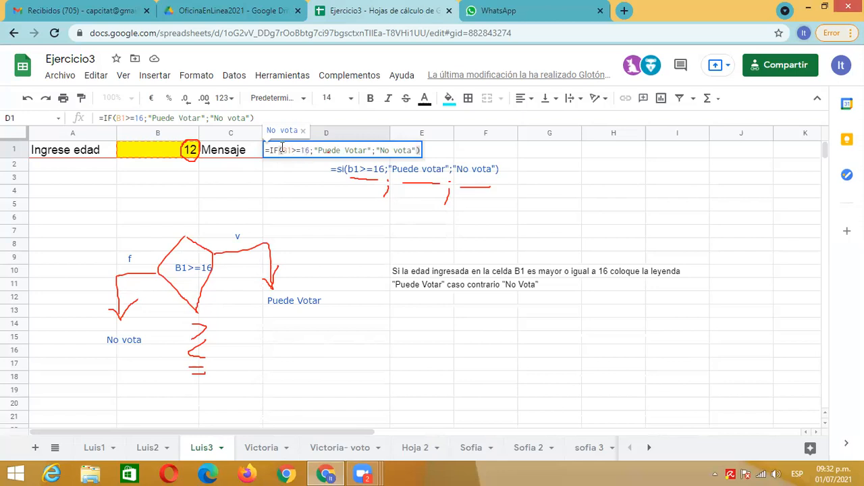
drag(283, 147, 371, 150)
click(313, 149)
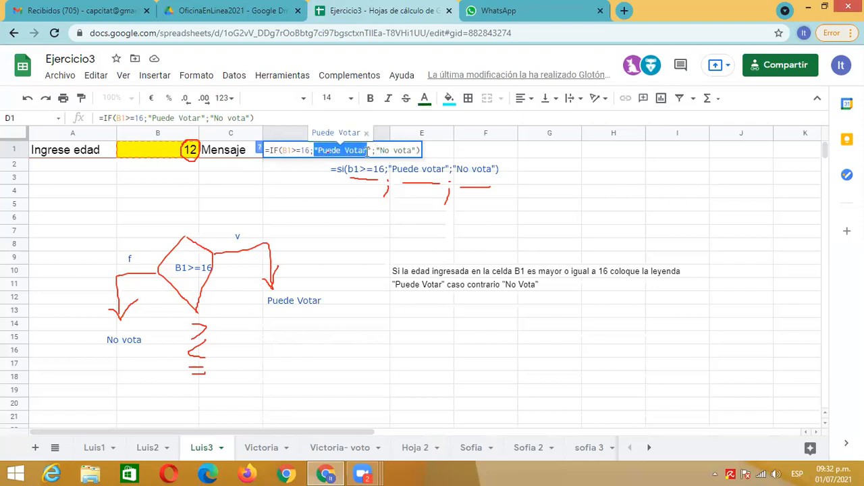
click(375, 150)
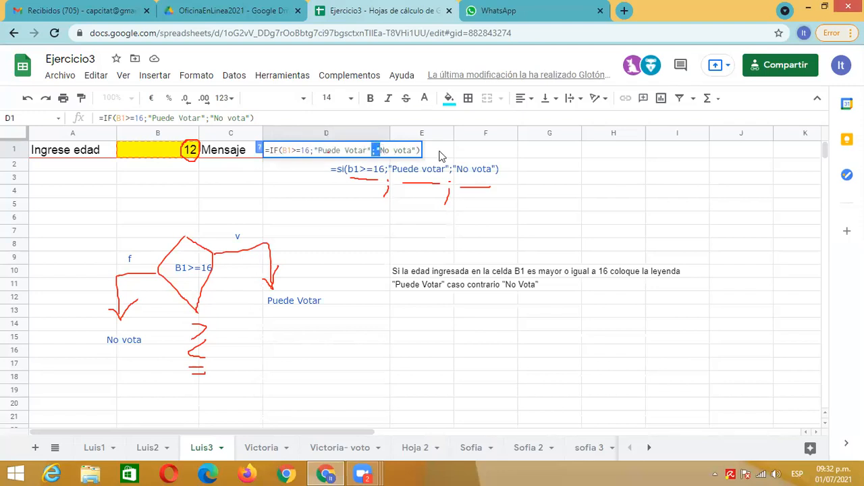
key(Escape)
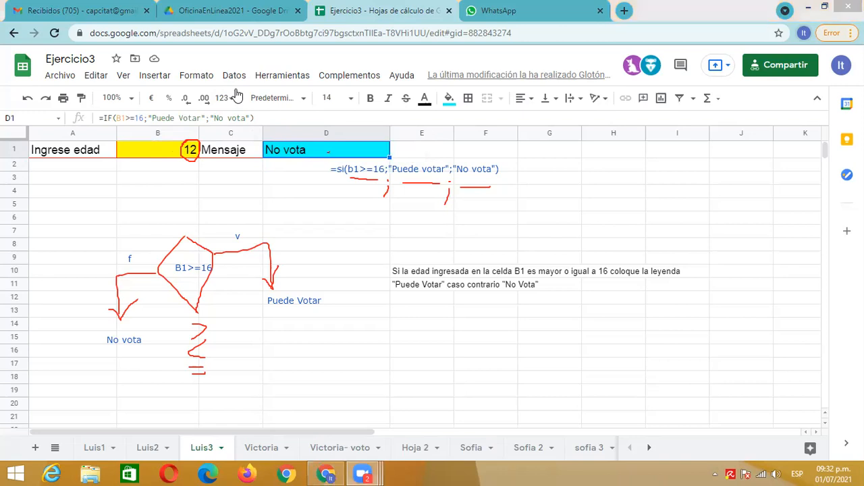
Delete the red circle around the age and set the age in B1 to 45
click(188, 152)
key(Delete)
click(184, 154)
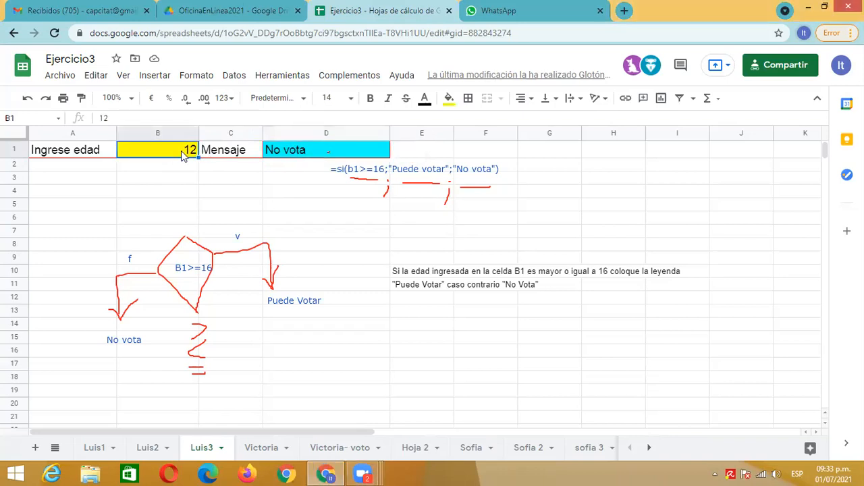
text(45)
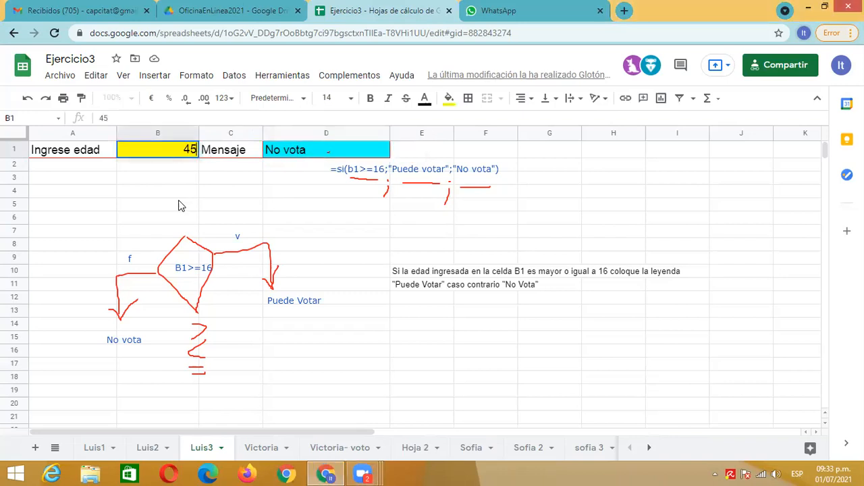
key(Return)
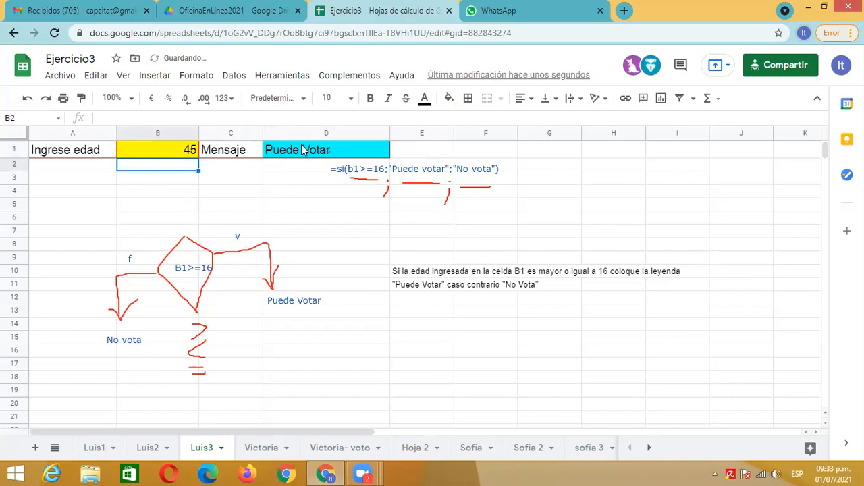
Test the voting message by setting the age in B1 to 16 and to 15, and select the message cell D1
click(173, 154)
text(16)
key(Return)
click(173, 154)
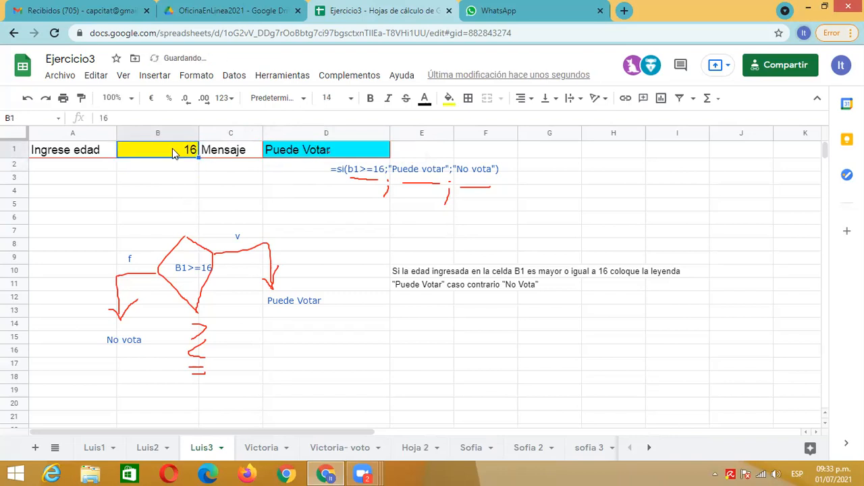
text(15)
key(Return)
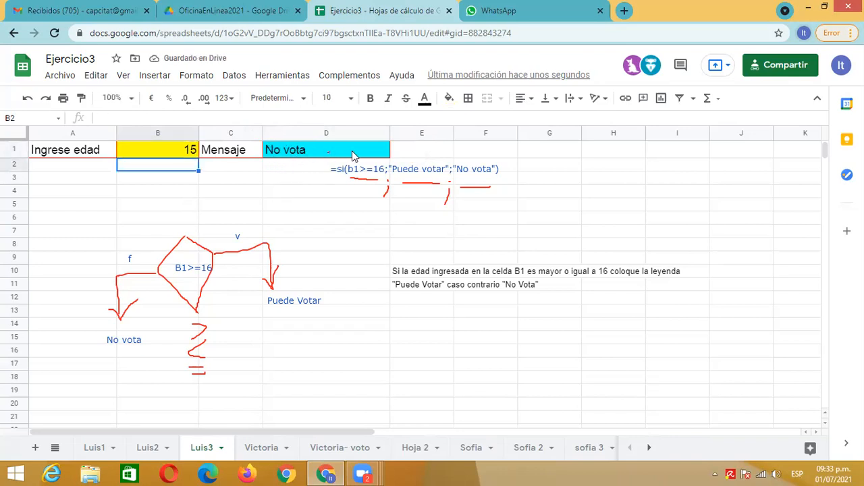
click(327, 154)
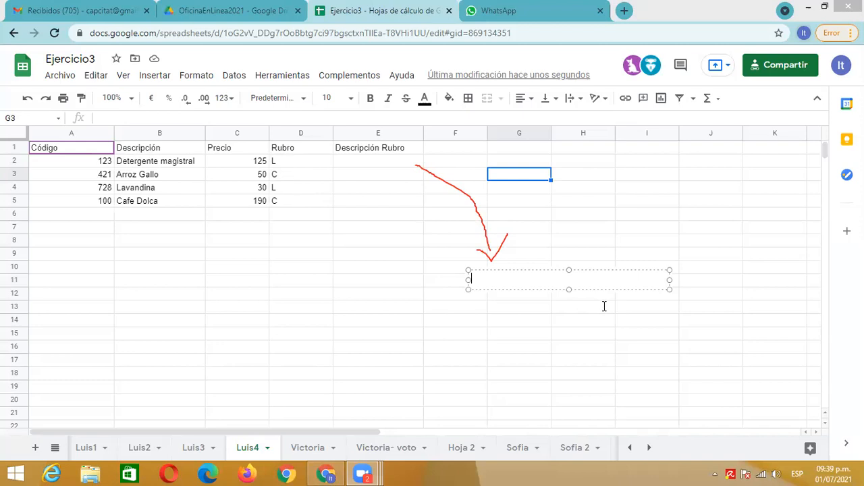
Write the annotation "Descripción del Rubro", "L-> Limpieza" and "C-> Comestible" on three lines under the long red arrow
text(Descrip)
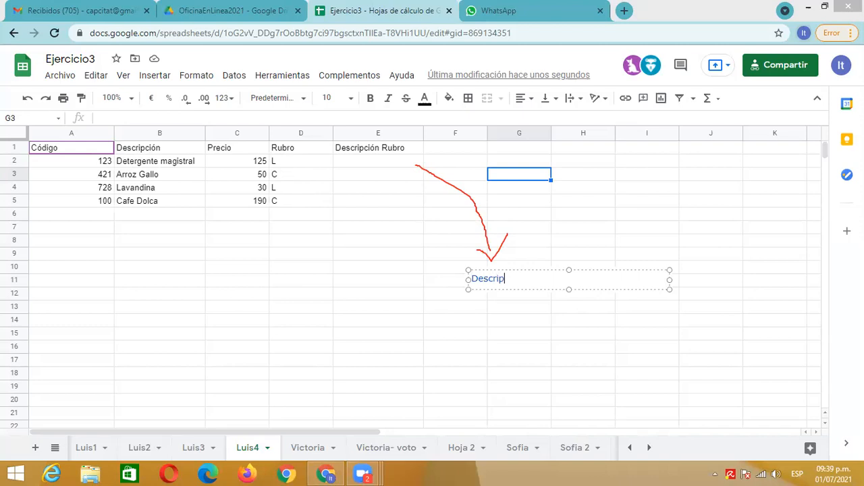
text(ción del Rubro)
key(Return)
text(L)
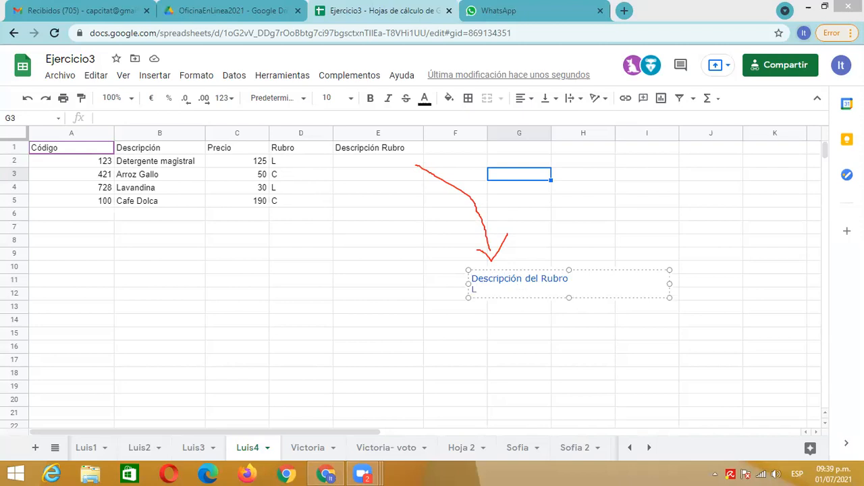
text(-> Lio)
key(BackSpace)
text(mpieza)
key(Return)
text(C)
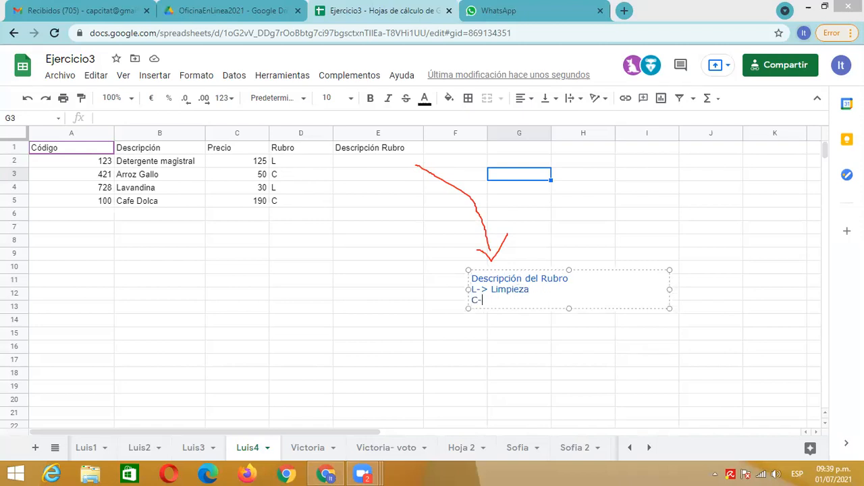
text(-> Comestiblw)
key(BackSpace)
text(e)
click(525, 227)
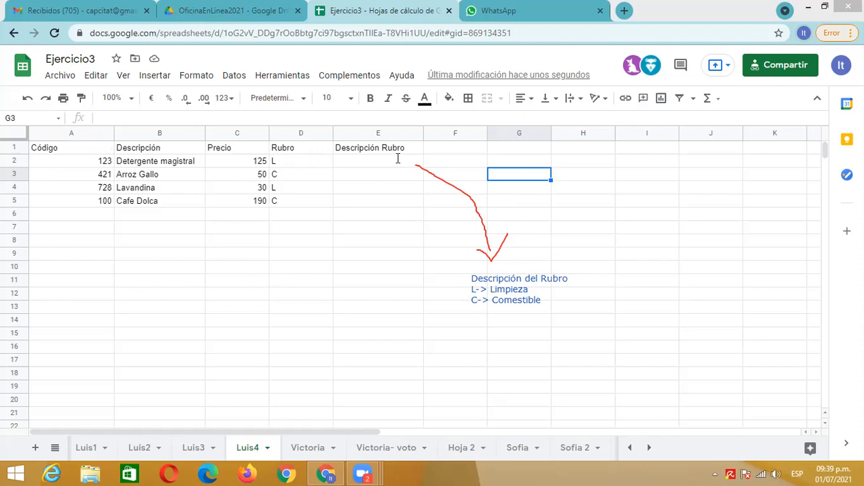
Cover the Rubro codes in D2:D5 with a filled red annotation rectangle
mouse_move(336, 162)
mouse_down()
mouse_move(384, 162)
mouse_move(396, 209)
mouse_move(407, 200)
mouse_up()
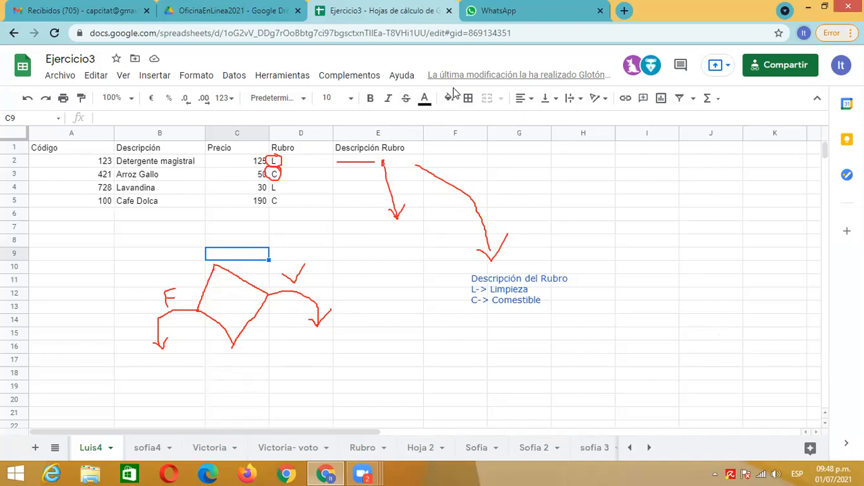
mouse_move(266, 137)
mouse_down()
mouse_move(311, 179)
mouse_move(317, 210)
mouse_up()
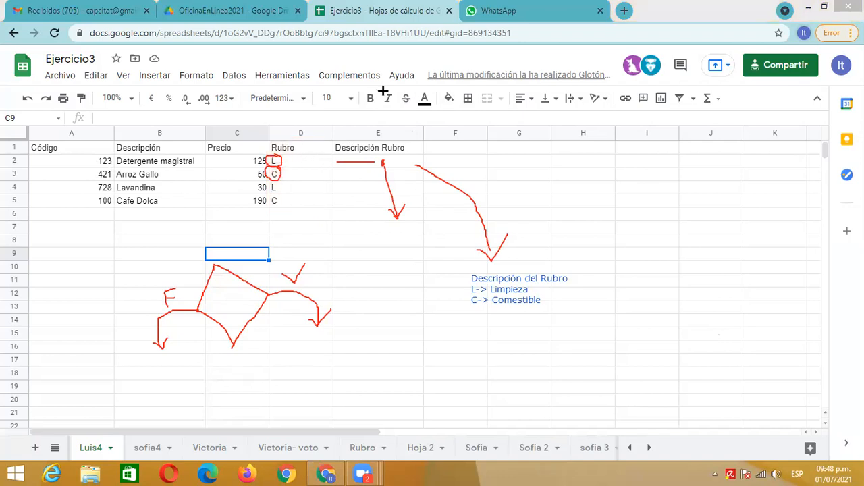
mouse_move(265, 157)
mouse_down()
mouse_move(315, 170)
mouse_move(336, 212)
mouse_move(323, 206)
mouse_up()
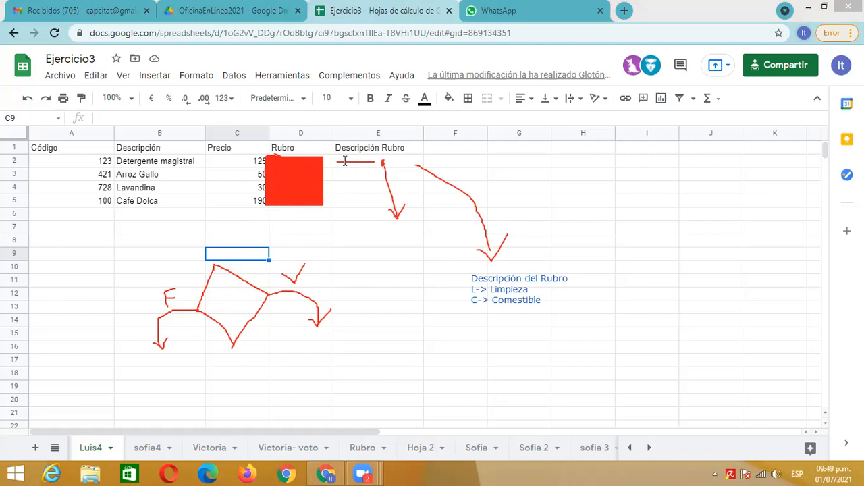
Add the annotation label "Limpieza" just below the arrow of the flowchart's true branch
click(323, 334)
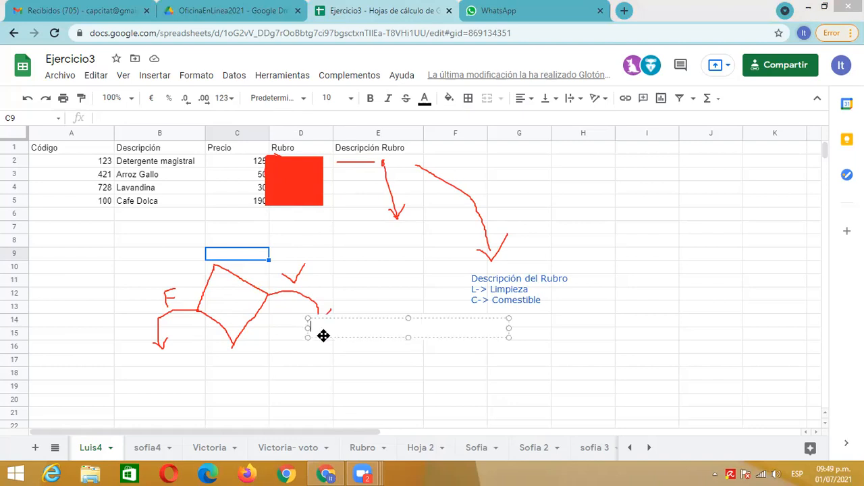
mouse_move(320, 344)
mouse_down()
mouse_move(303, 339)
mouse_move(313, 349)
mouse_up()
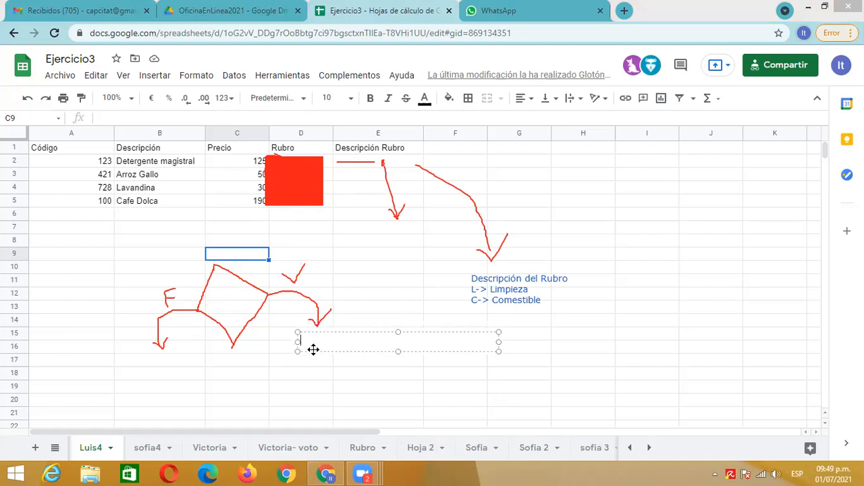
text(Limpieza)
click(133, 365)
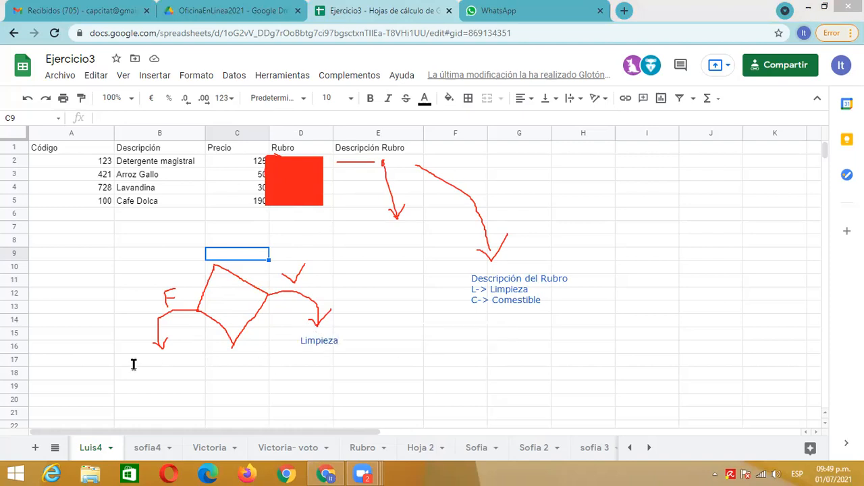
Add the annotation label "Comestible" below the arrow of the flowchart's false branch and narrow its text box to fit
click(130, 360)
text(Comestible)
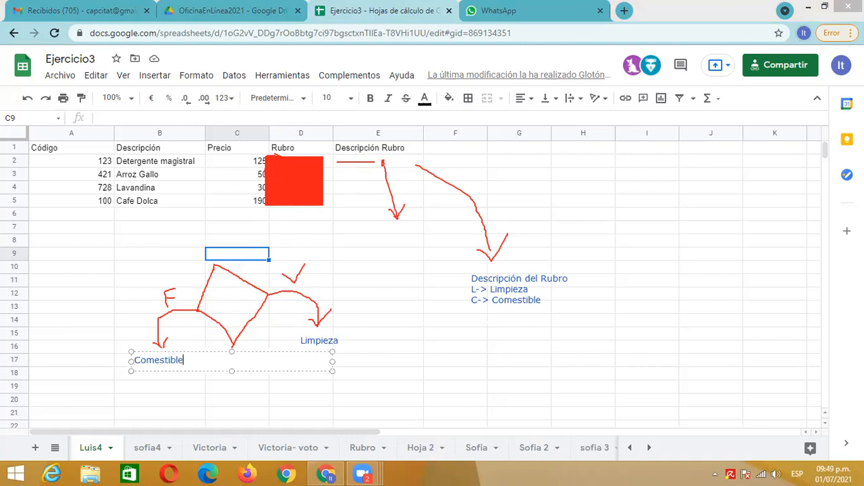
drag(332, 361, 202, 361)
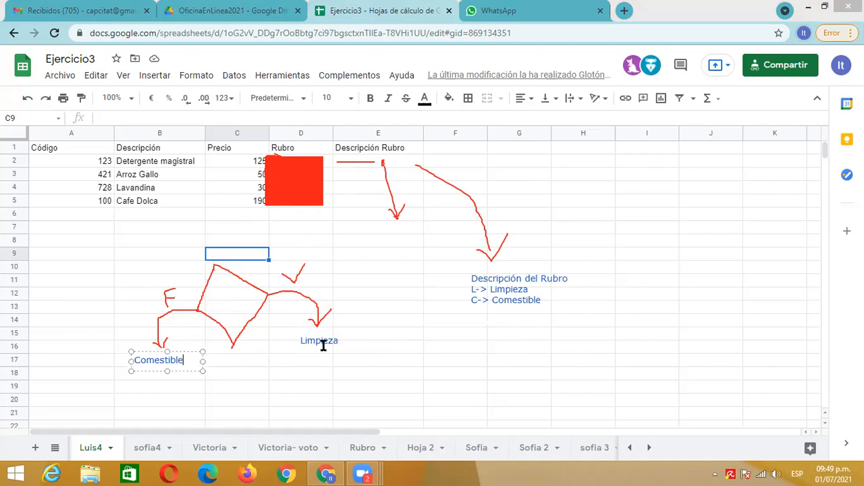
click(209, 295)
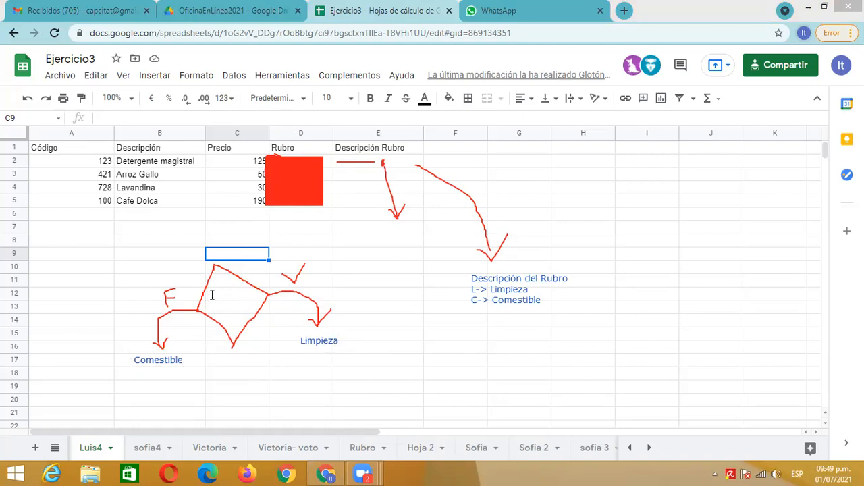
Write the condition D2 = "L" inside the flowchart's diamond and narrow its text box to fit
click(211, 295)
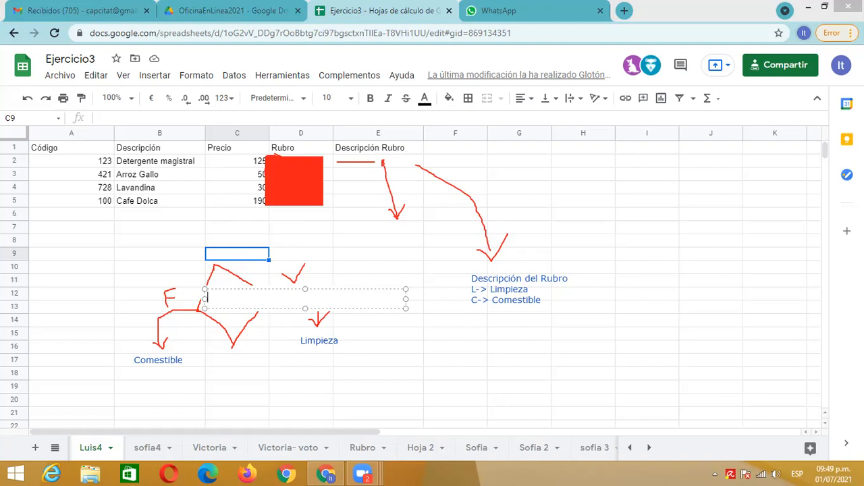
text(->)
key(BackSpace)
text(<)
key(BackSpace)
text(D2   "L")
drag(405, 298, 258, 300)
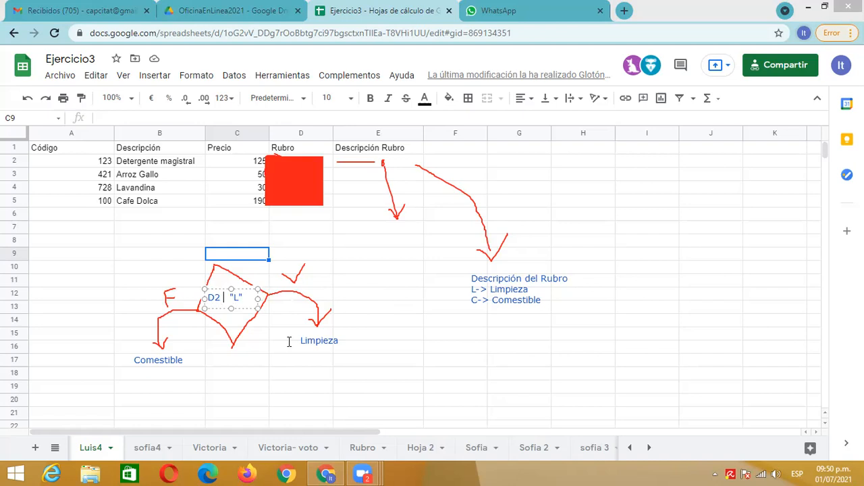
text(=)
click(281, 313)
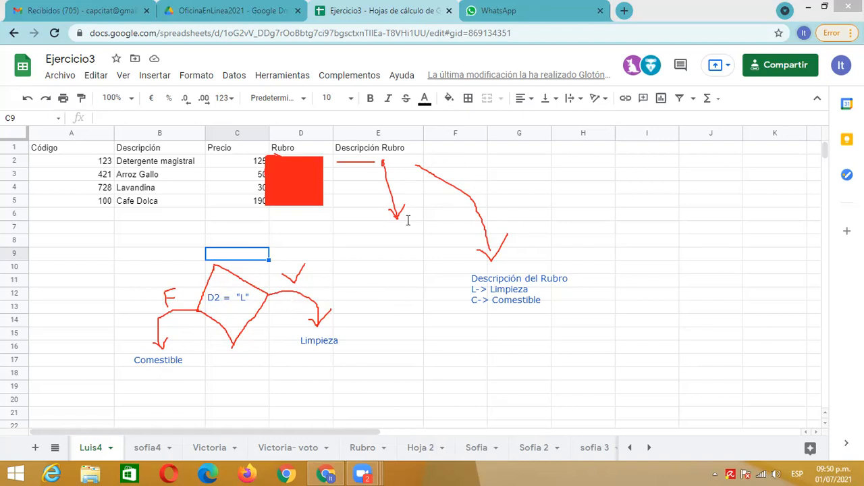
Leave annotation mode and start a SI formula in cell F2 with the condition D2="L"
click(436, 161)
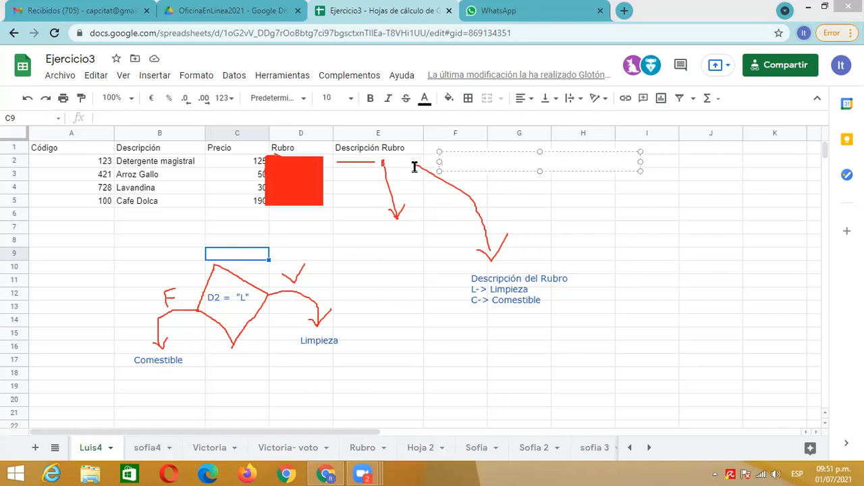
click(327, 100)
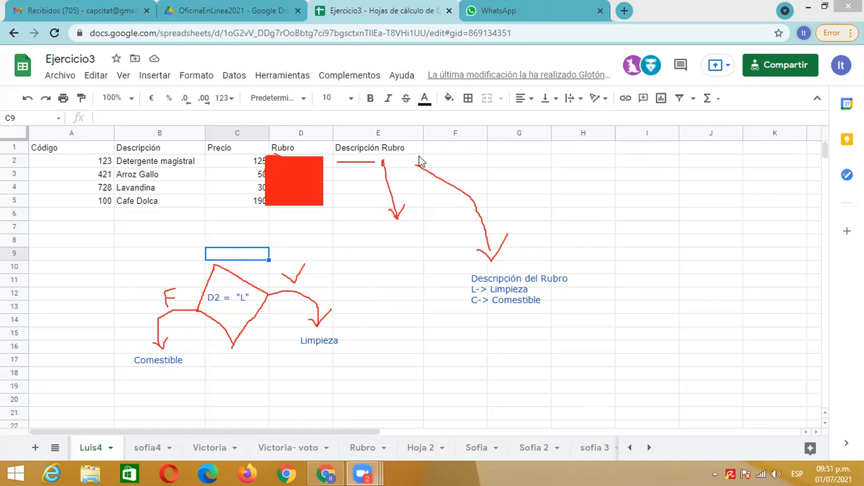
click(440, 162)
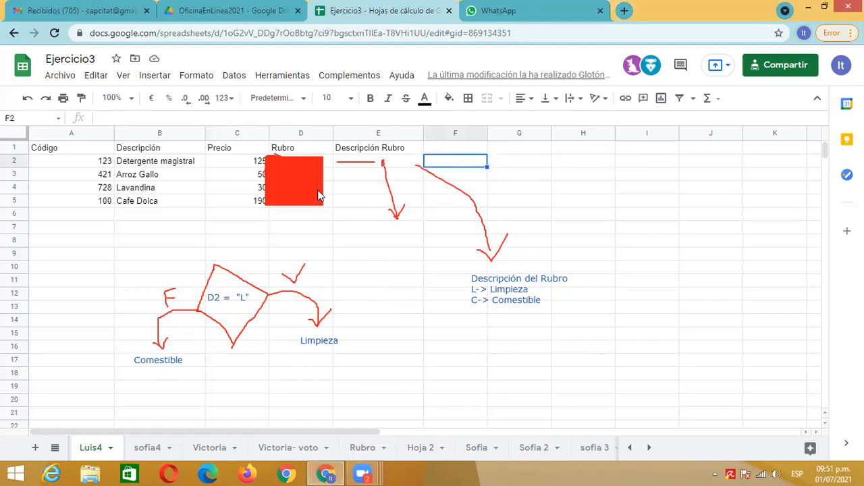
text(=)
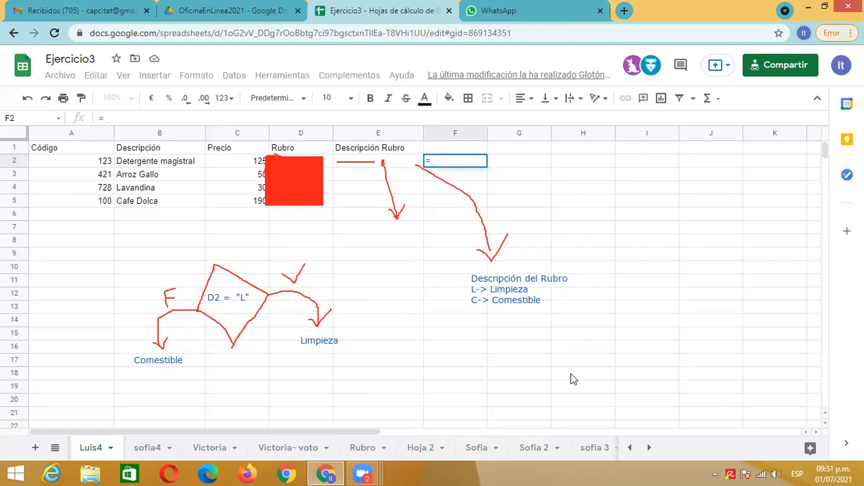
text(SI)
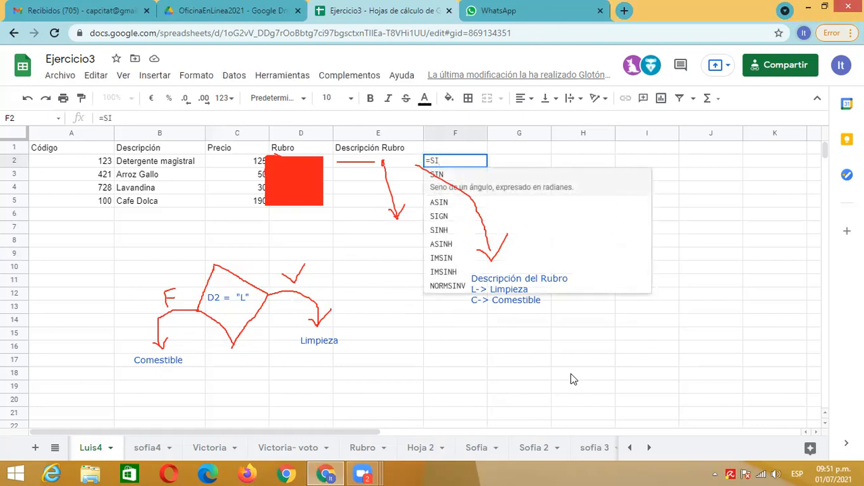
text((D2)
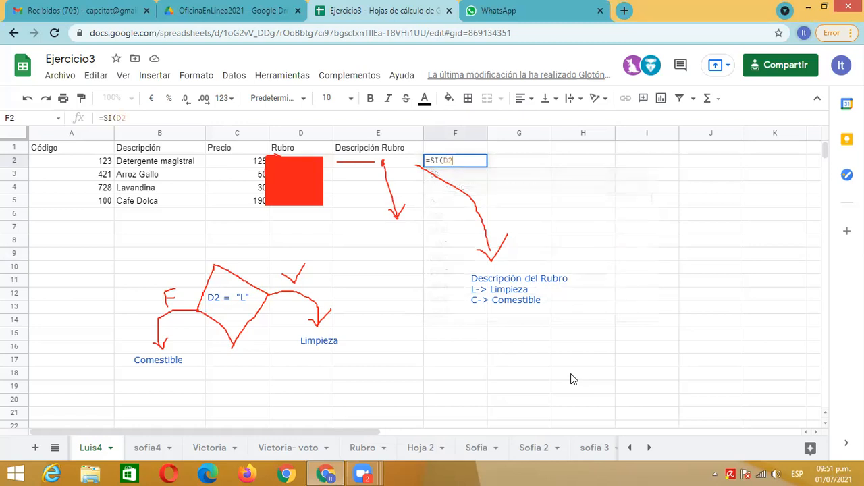
text(="l")
key(BackSpace)
key(BackSpace)
text(L)
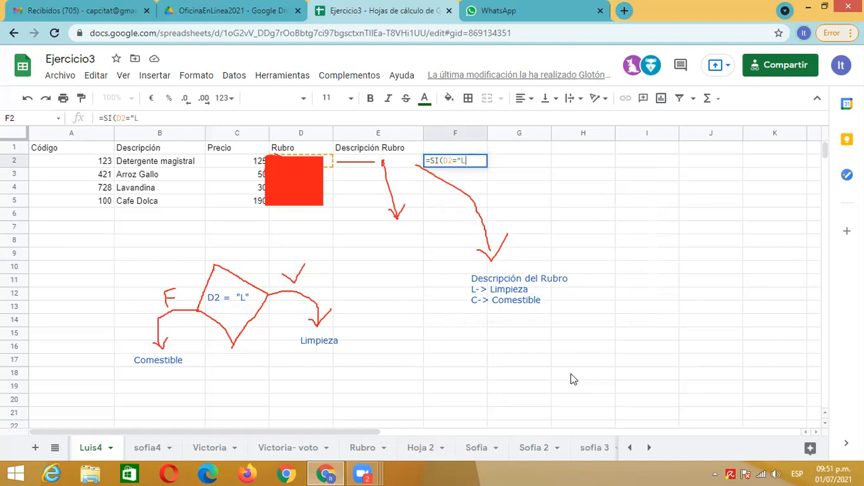
Complete the F2 formula with "Limpieza" as the true result and "Comestible" as the false result
text(";"Li)
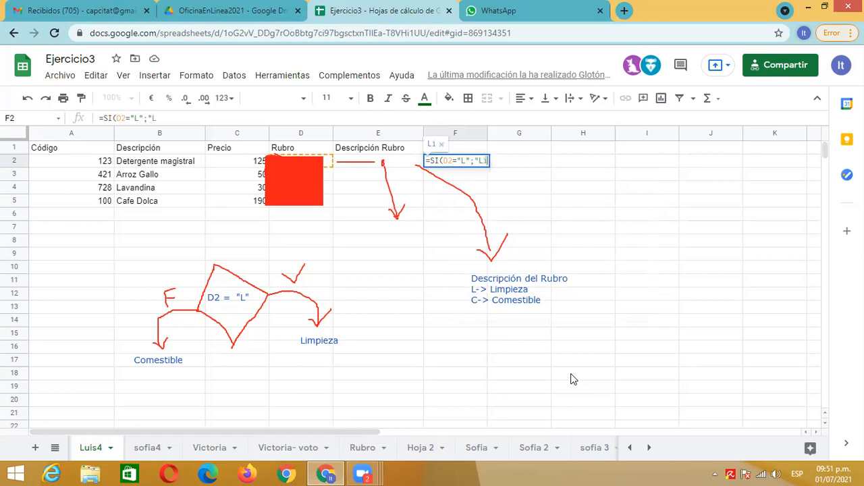
text(mpieza")
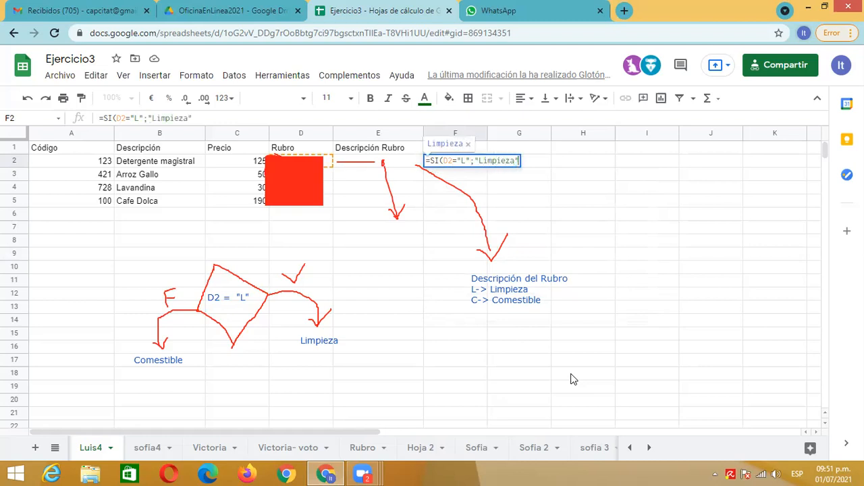
text(;"Comestiblw)
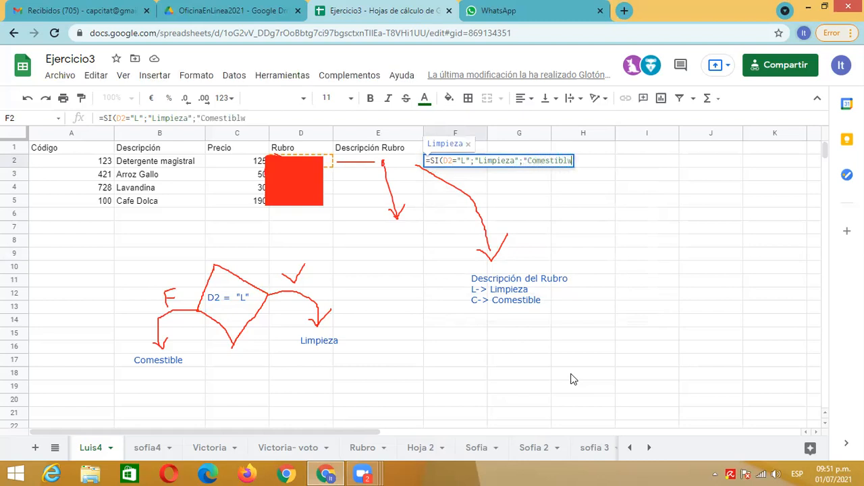
key(BackSpace)
text(e"))
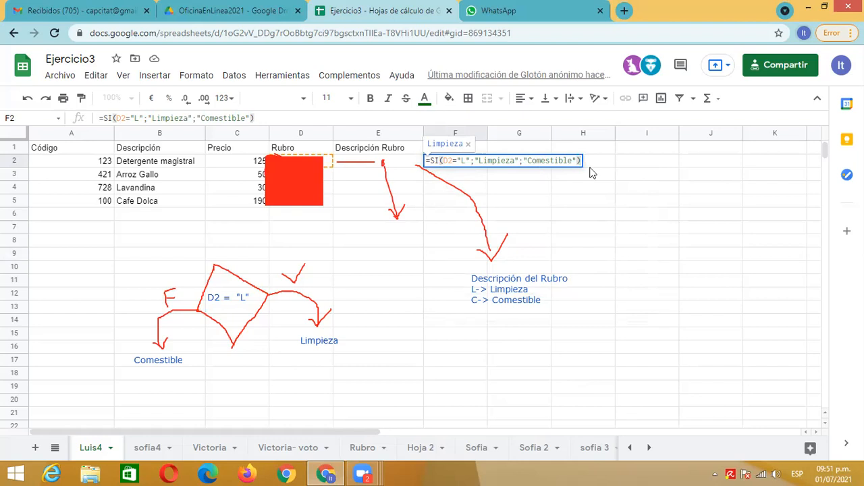
key(Return)
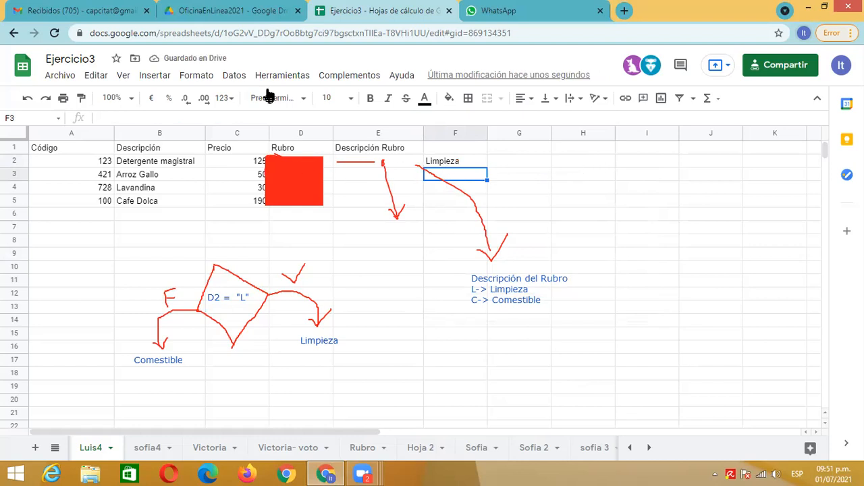
Delete the red rectangle covering the Rubro codes in column D
key(Left)
key(Left)
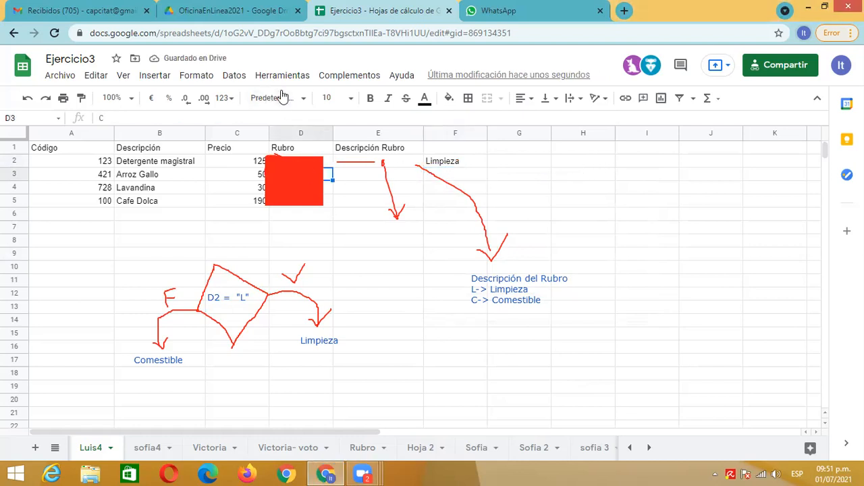
click(297, 167)
key(Delete)
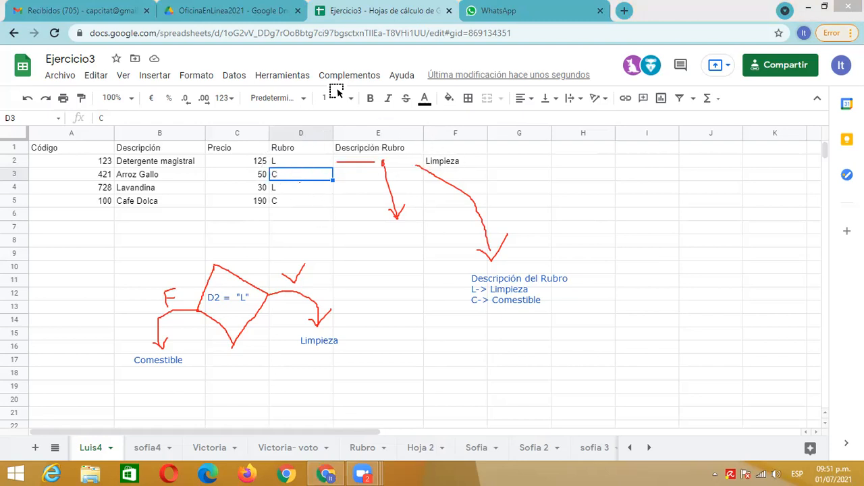
Move the IF formula from F2 to E2 and fill it down through E5
click(463, 165)
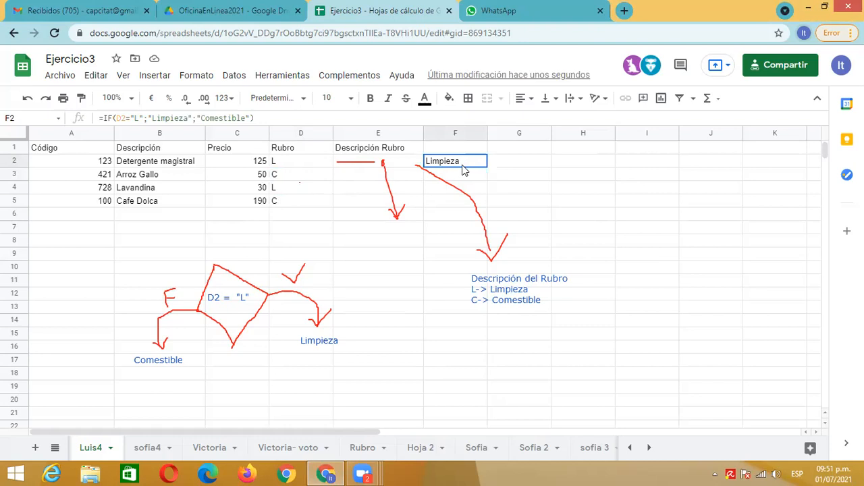
drag(463, 166, 397, 164)
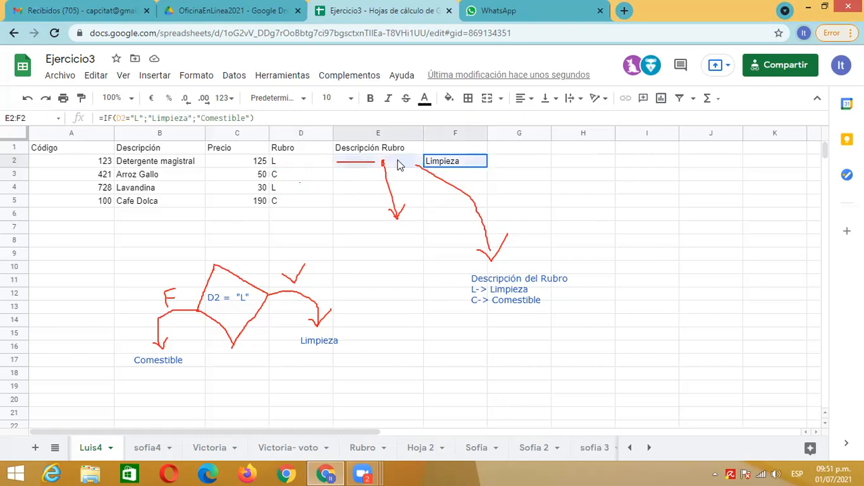
click(457, 169)
double_click(458, 163)
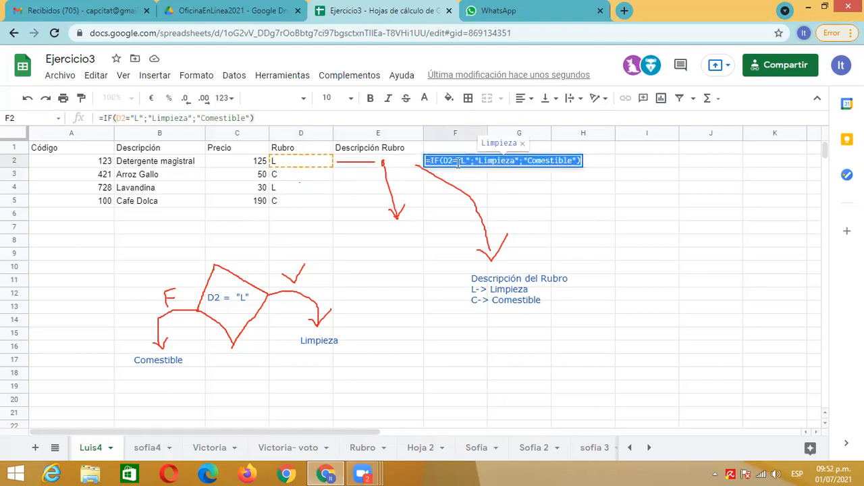
key(ctrl+x)
click(410, 167)
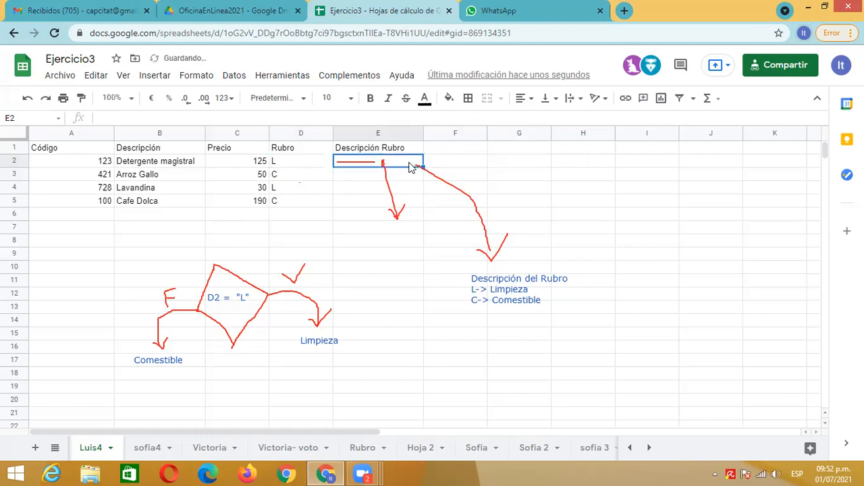
key(ctrl+v)
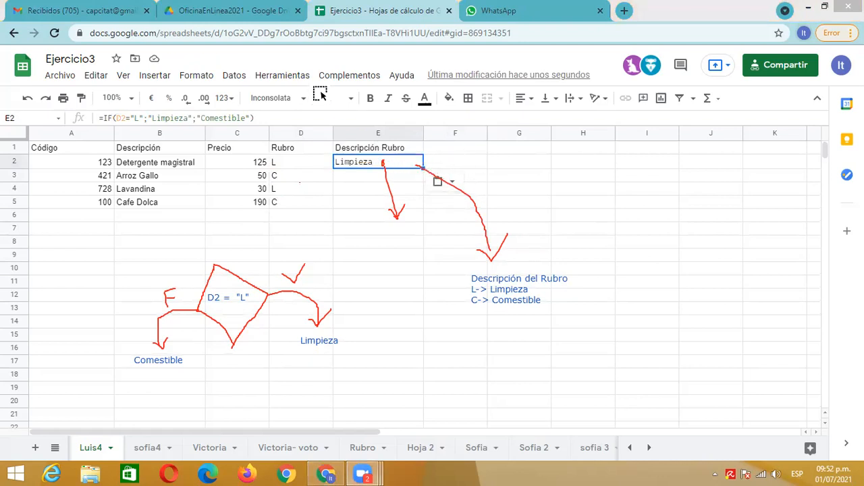
drag(422, 166, 418, 206)
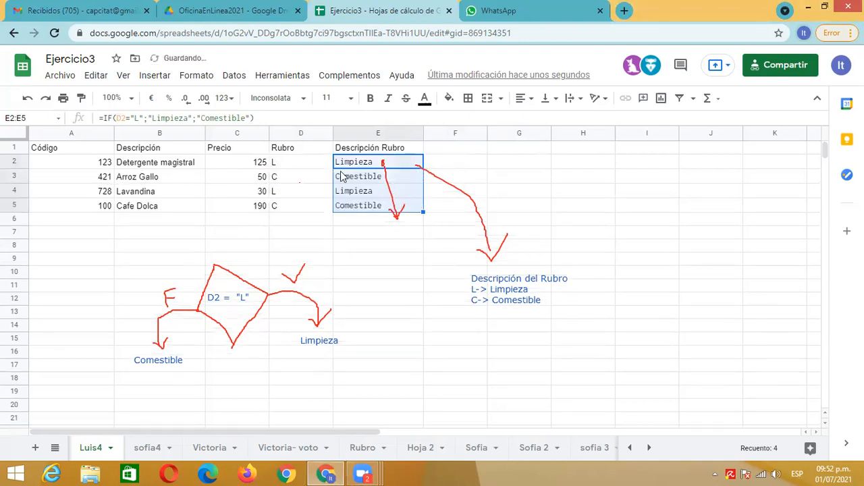
Examine the formulas in E2:E5, comparing the D cell reference that each row's condition uses
click(354, 181)
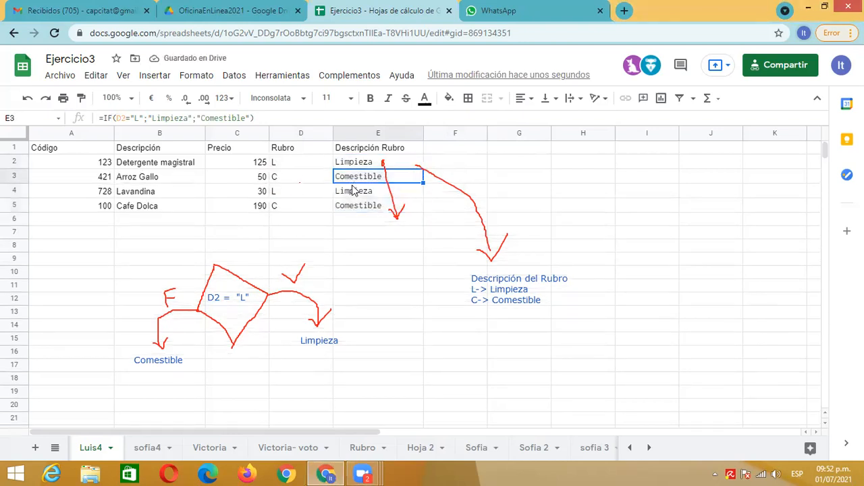
click(352, 204)
click(353, 165)
click(354, 181)
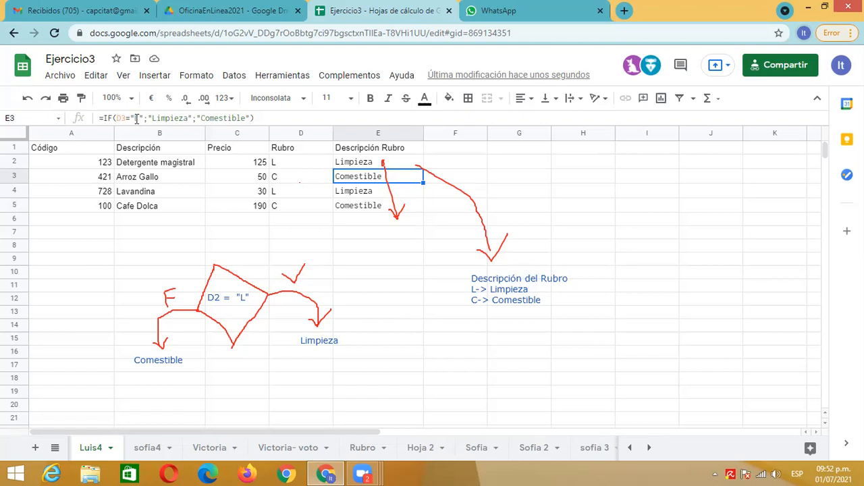
click(355, 195)
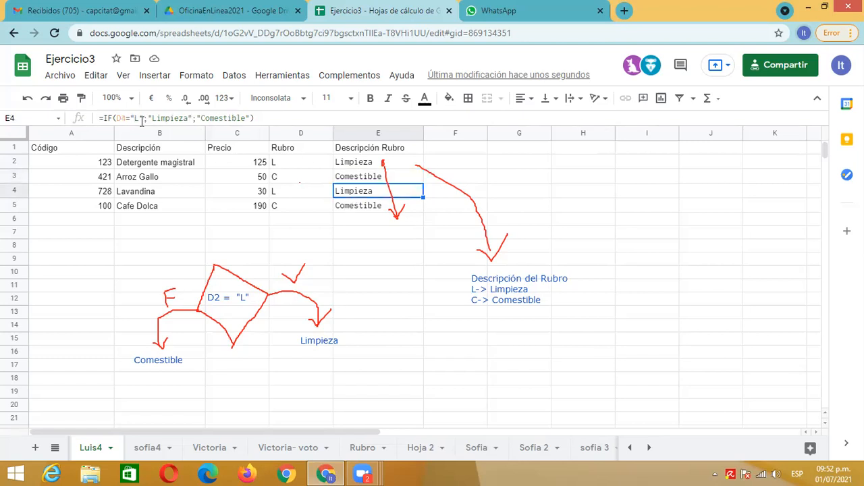
click(350, 207)
click(356, 196)
click(356, 179)
click(347, 163)
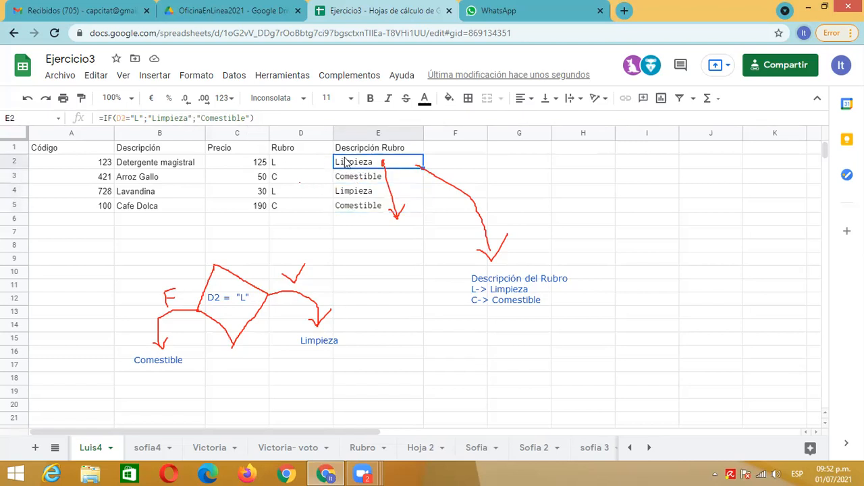
click(125, 119)
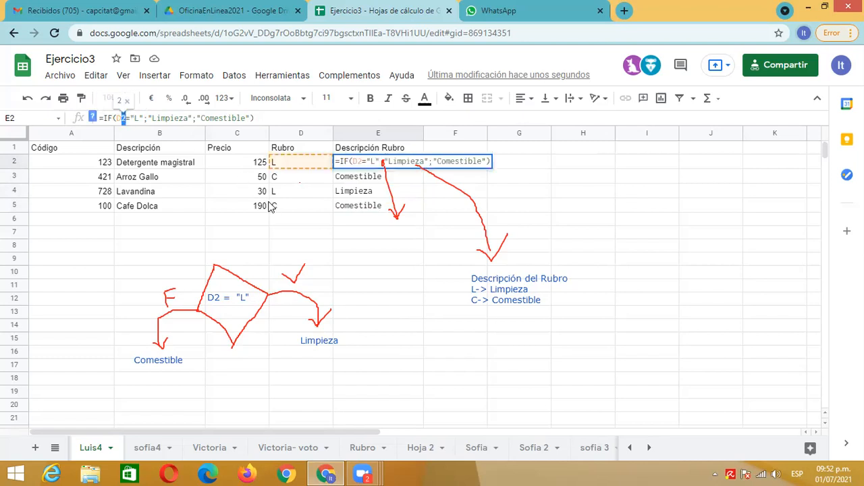
key(Escape)
Test the formula by setting Lavandina's Rubro code in D4 to C and back to L
click(287, 192)
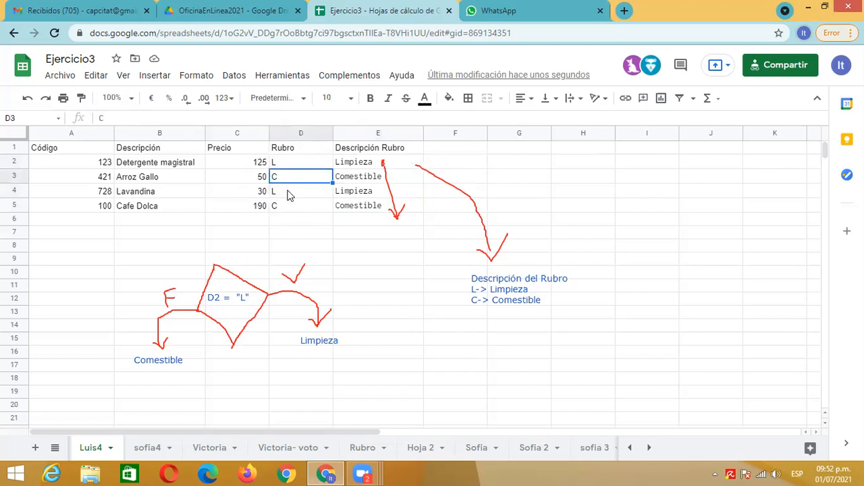
text(C)
key(Return)
key(Up)
key(Right)
key(Left)
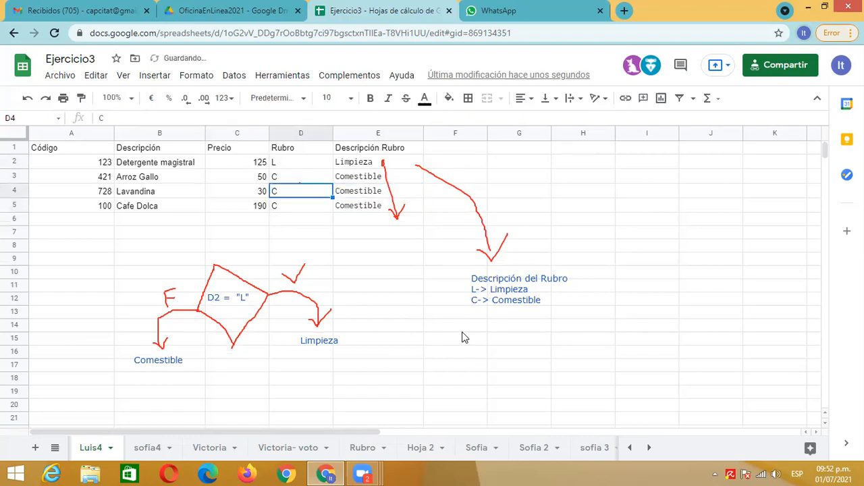
text(L)
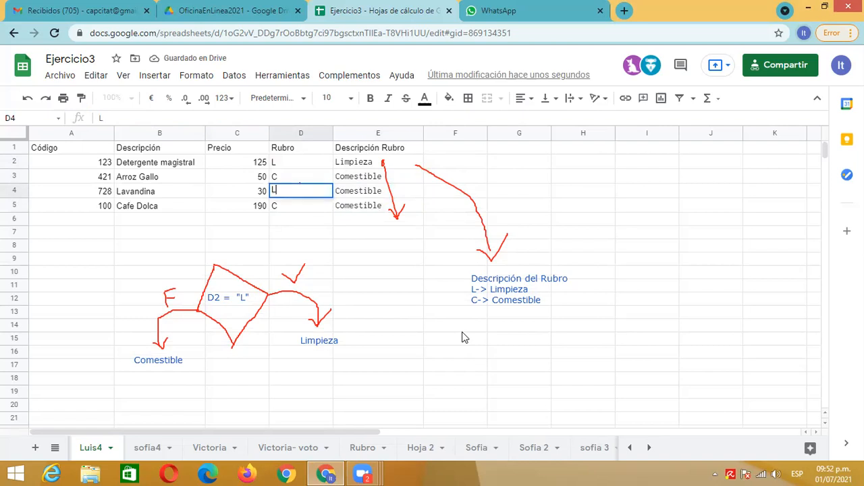
key(Return)
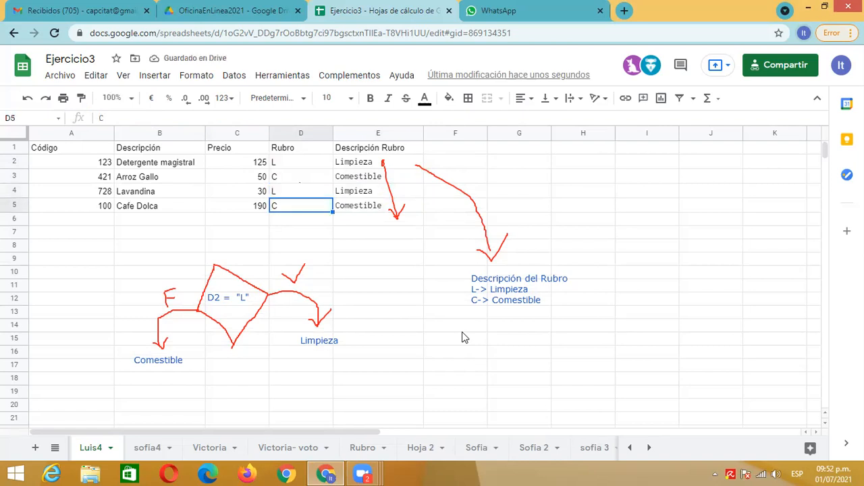
Delete the red arrows drawn from the Descripción Rubro cells down toward the notes
click(398, 219)
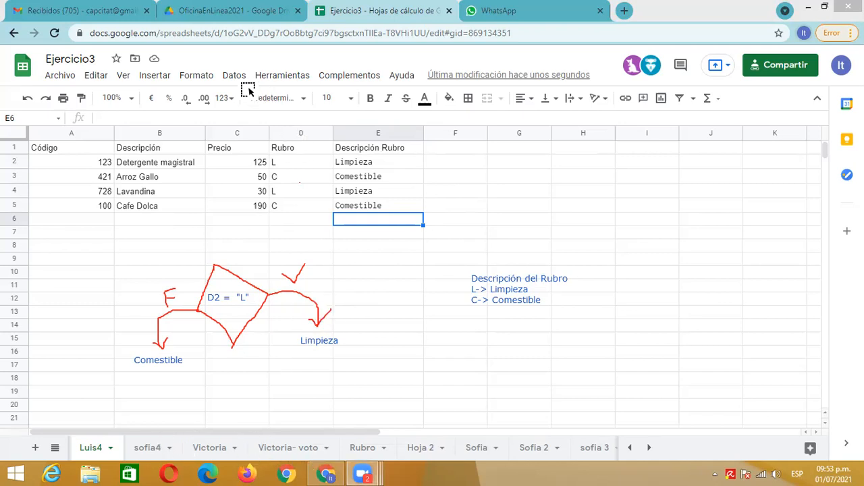
Review the Descripción Rubro formulas in column E on sheets sofia4 and Rubro
click(149, 450)
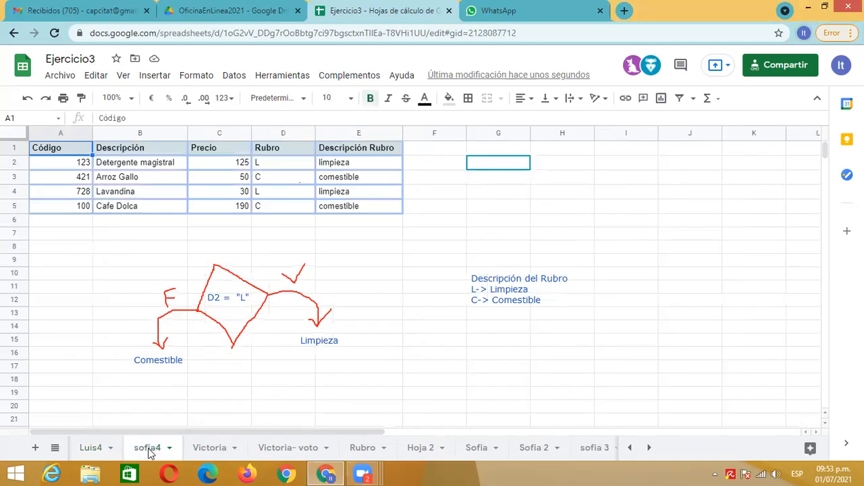
click(368, 167)
click(370, 180)
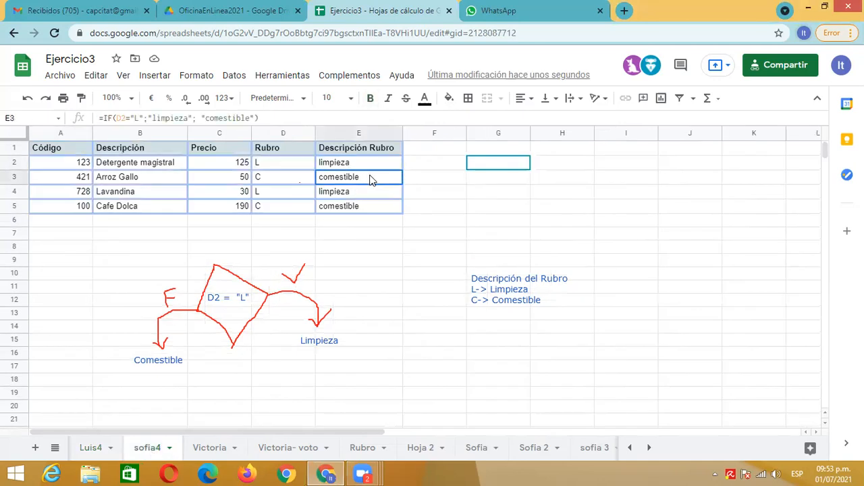
click(370, 190)
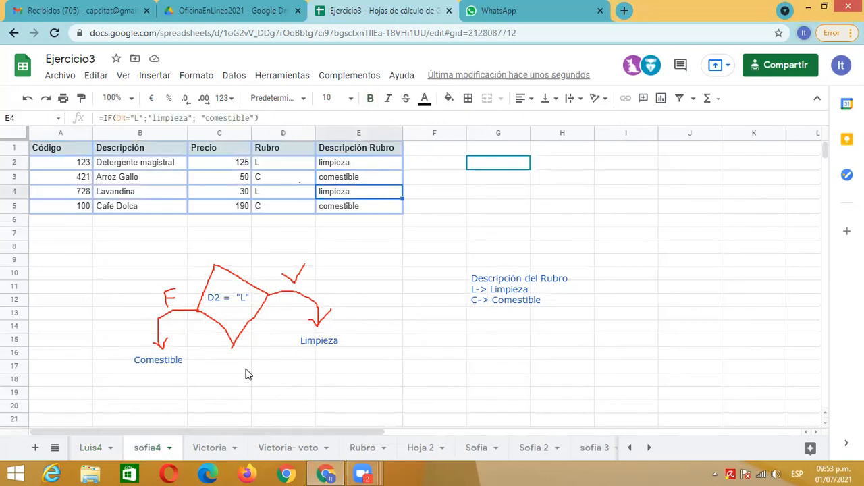
click(361, 451)
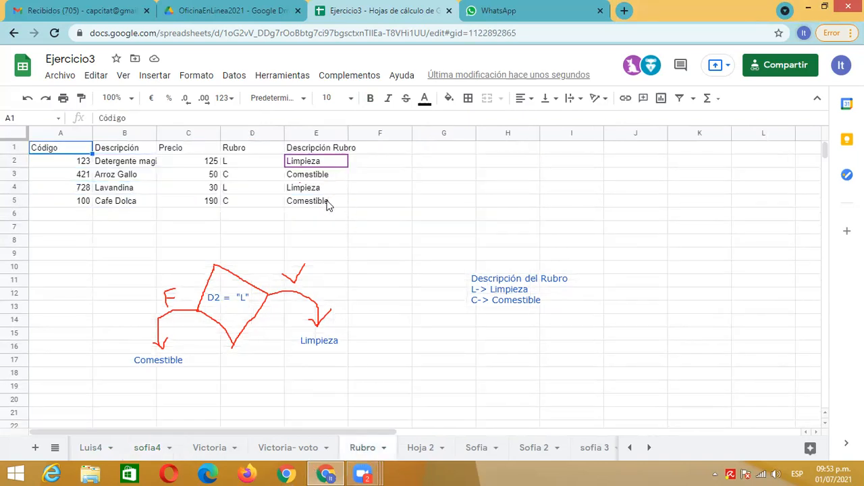
click(328, 177)
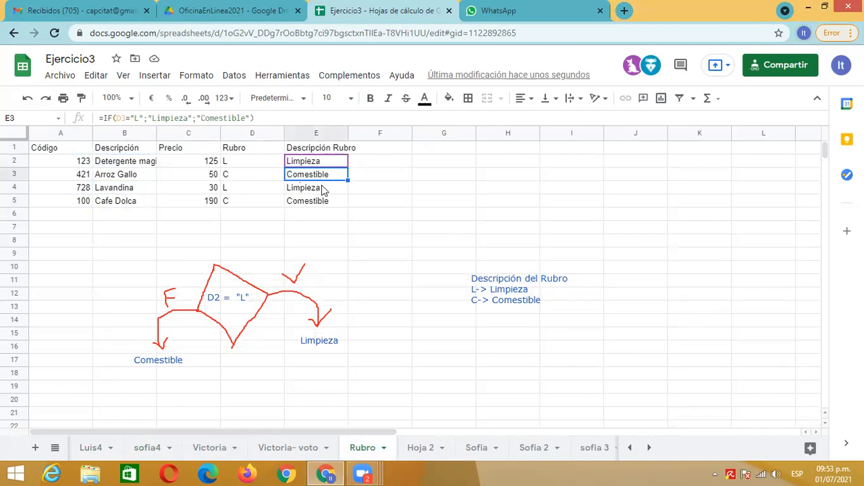
click(322, 190)
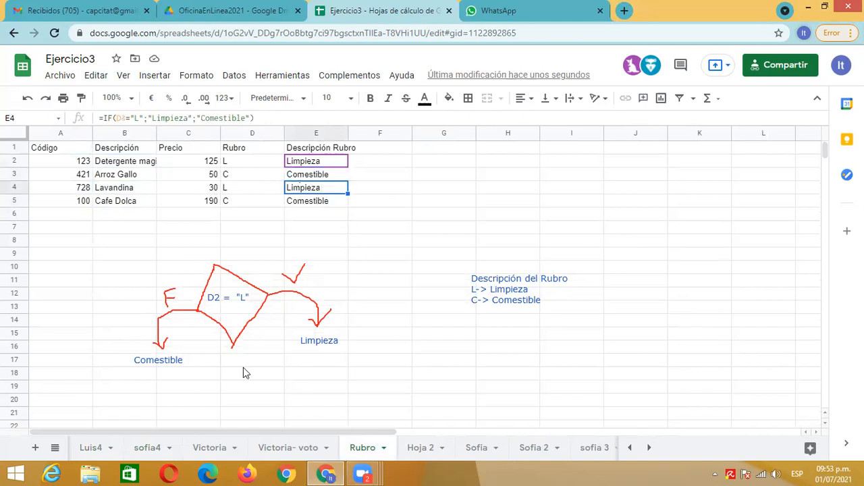
Add the header "Precio Público" in F1 of sheet Luis4 and widen column F moderately to fit it
click(100, 449)
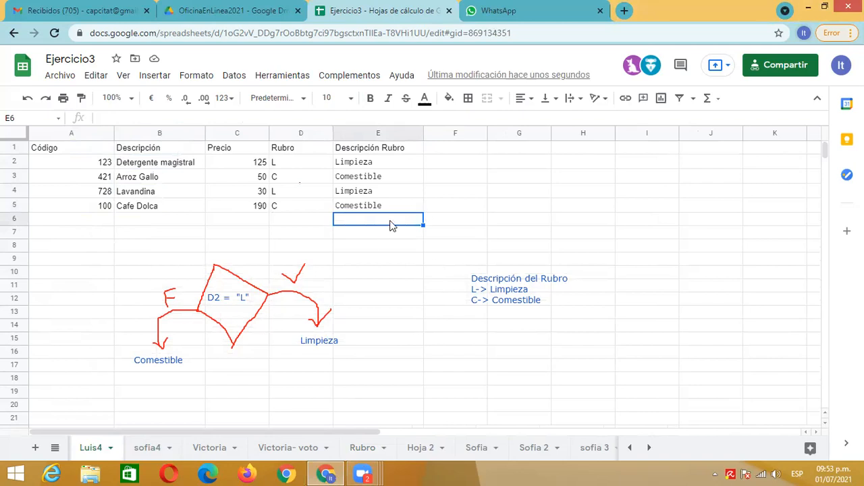
click(457, 150)
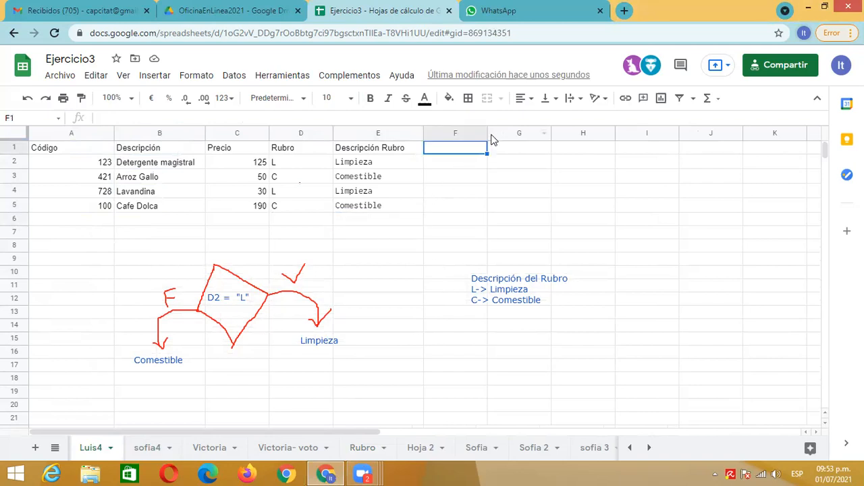
drag(487, 139, 549, 143)
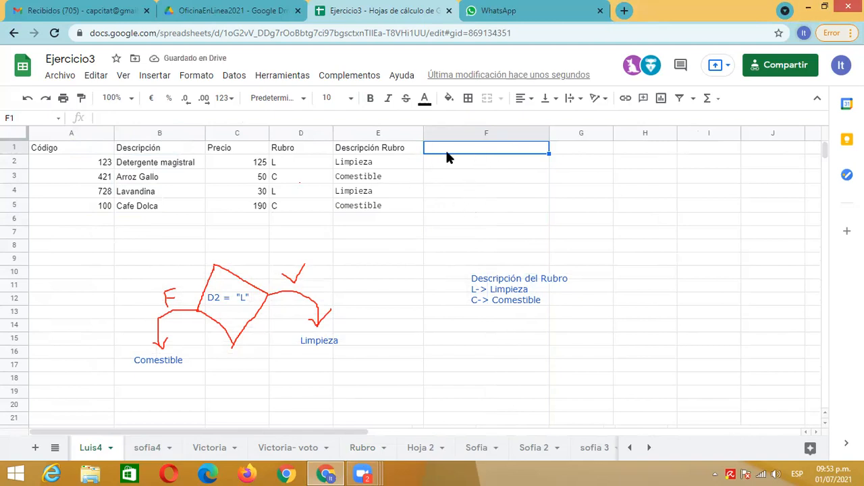
text(Precio P)
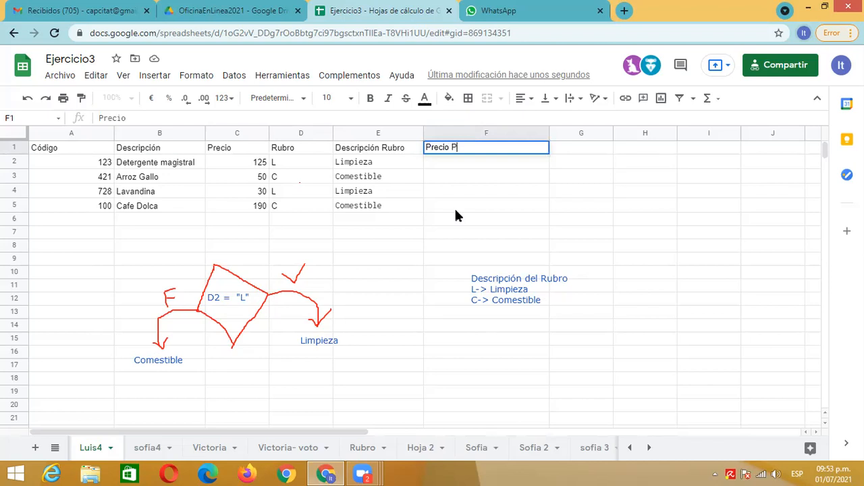
text(úblico)
click(566, 191)
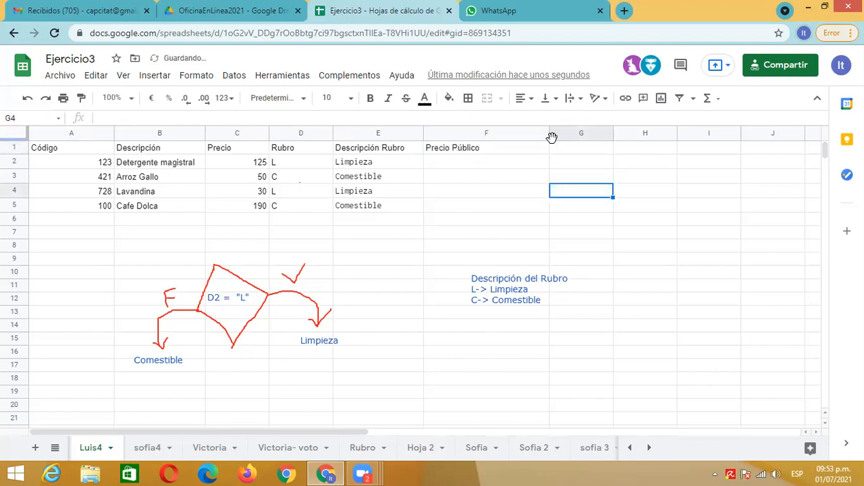
click(527, 132)
click(561, 150)
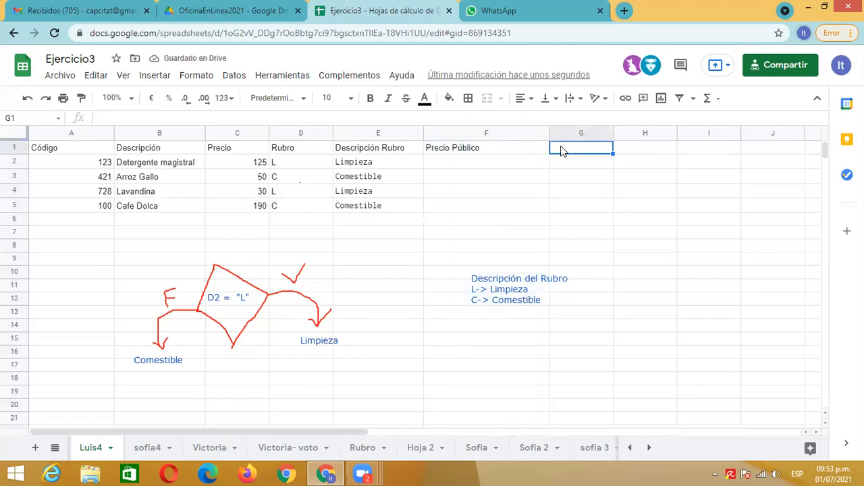
drag(548, 133, 518, 133)
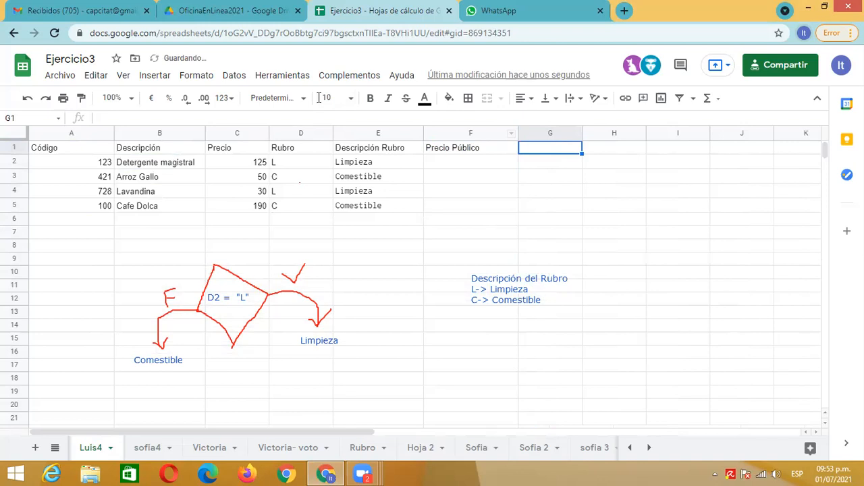
Draw a red arrow from the Precio Público column to the note and rewrite the note as "Limpieza aumentar al precio un 20% y a los Comestibles un 35%"
mouse_move(455, 200)
mouse_down()
mouse_move(476, 266)
mouse_move(490, 259)
mouse_up()
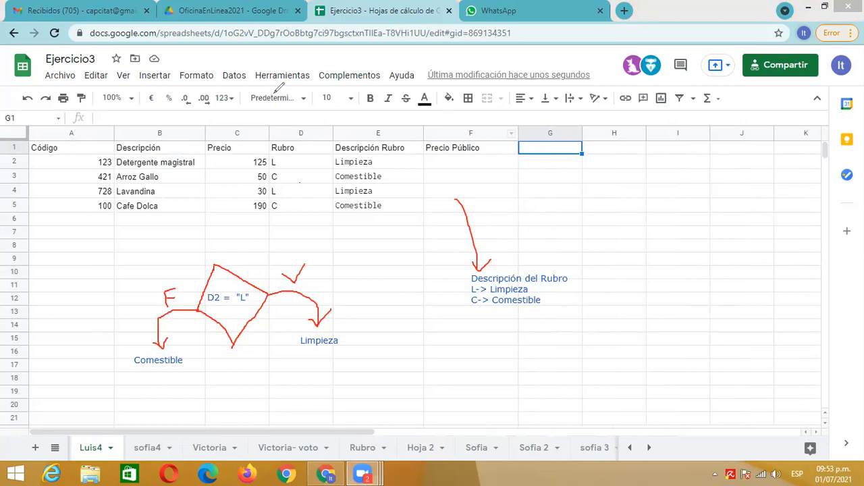
click(505, 292)
click(557, 297)
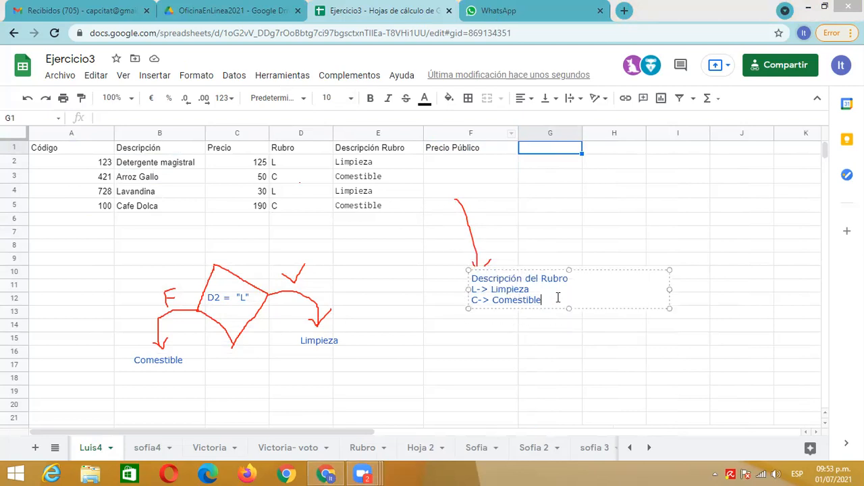
drag(550, 297, 472, 278)
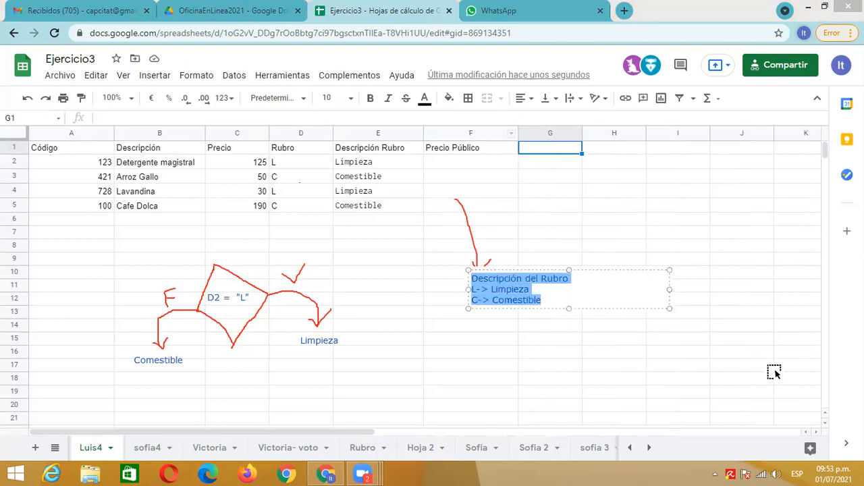
text(Limpieza)
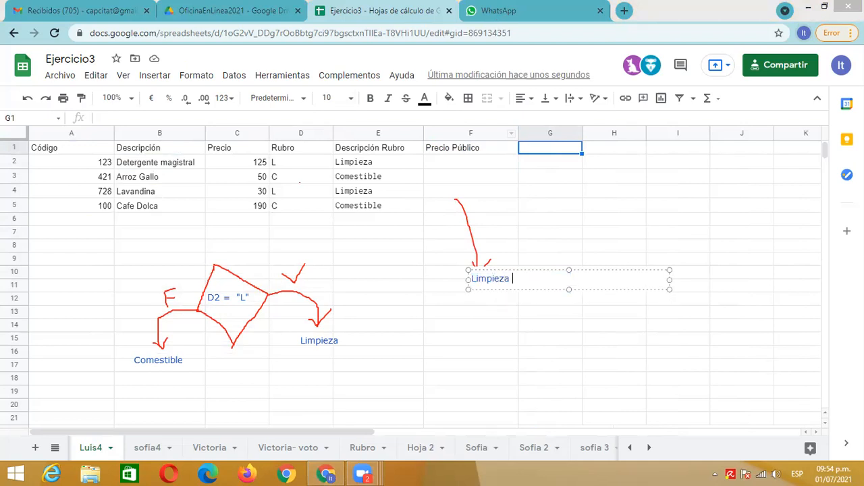
text( aumentar al precio un 20)
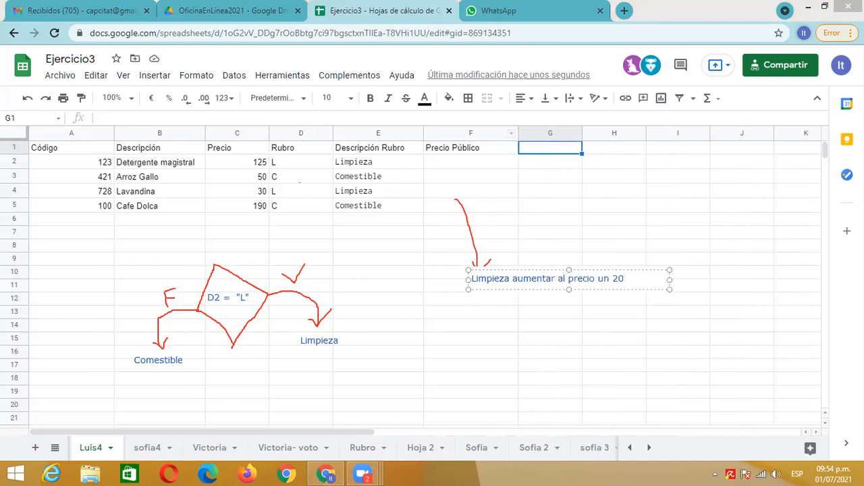
text(% y a l)
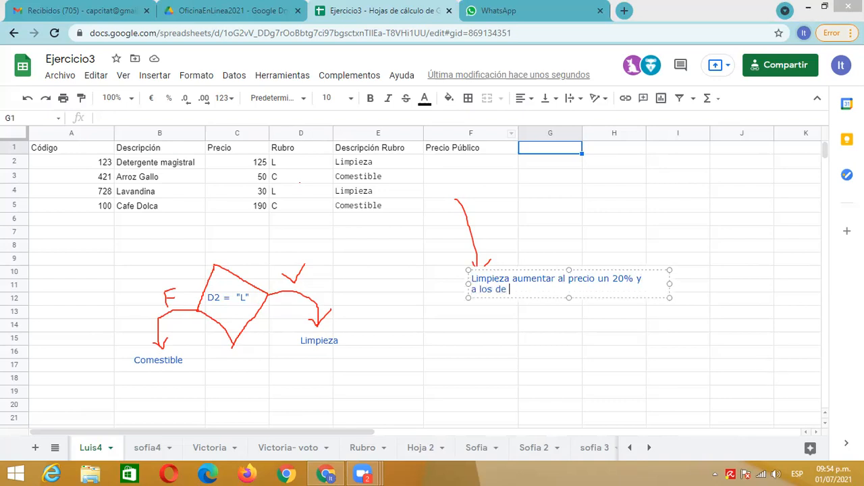
text(os Comestibles un)
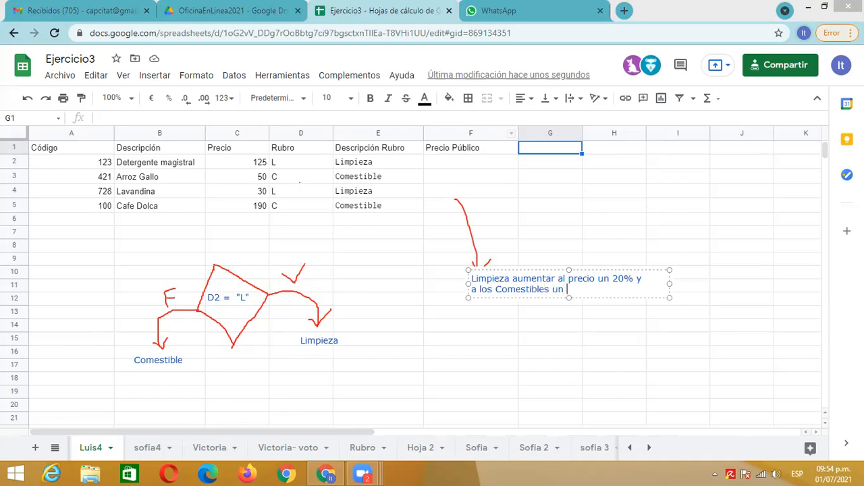
text( 35%)
key(Return)
click(567, 243)
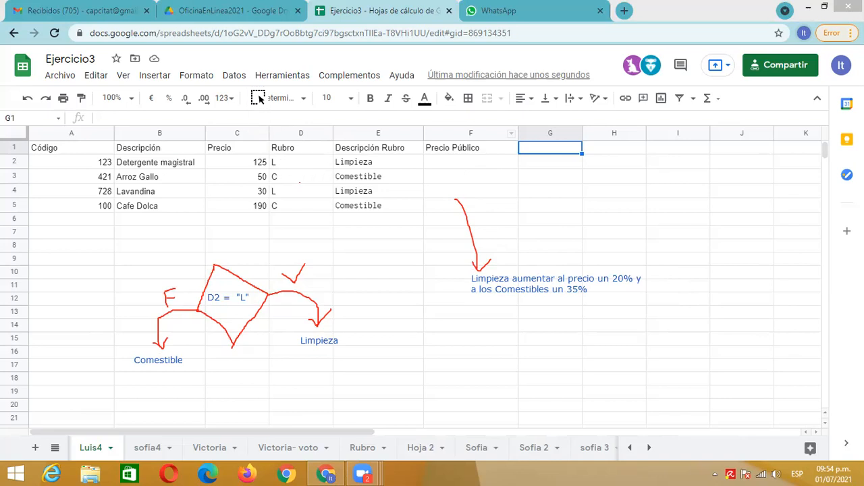
Examine the Rubro, Descripción Rubro, Precio and Precio Público cells of row 2 as inputs for the price calculation
click(292, 166)
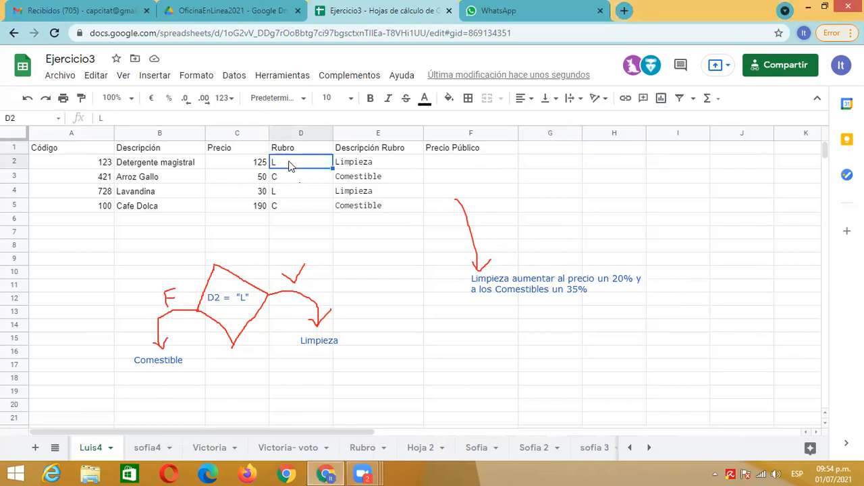
click(368, 167)
click(294, 164)
click(368, 167)
click(306, 165)
click(391, 166)
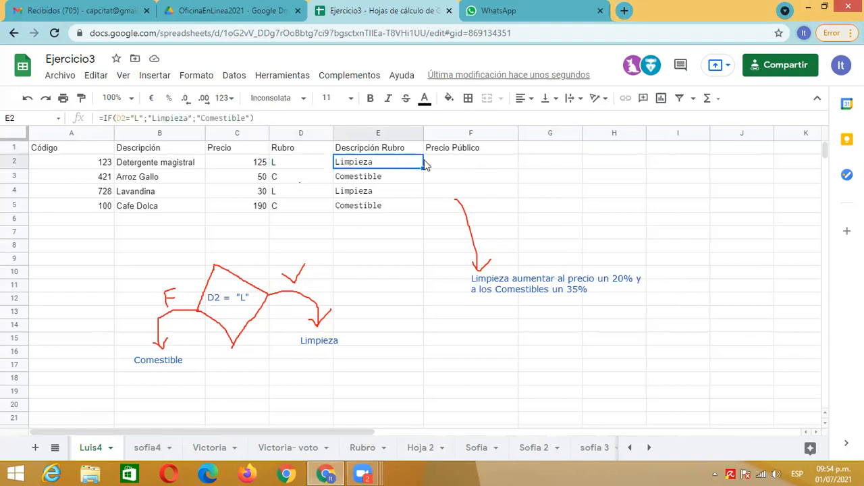
click(470, 164)
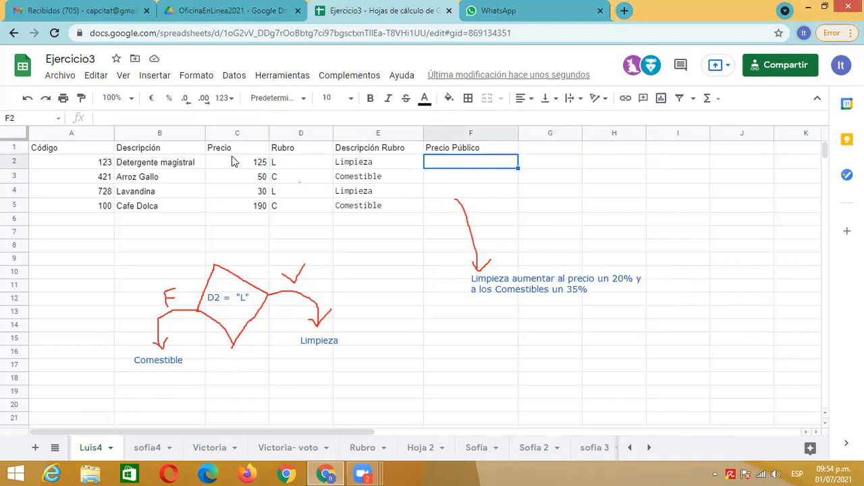
click(233, 162)
click(449, 169)
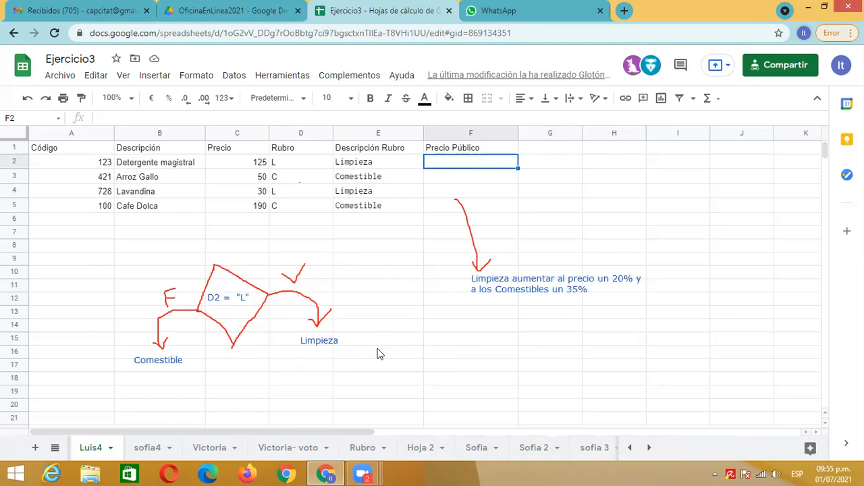
Enter the generic increase formula "monto + monto *%" as text in F17
click(476, 368)
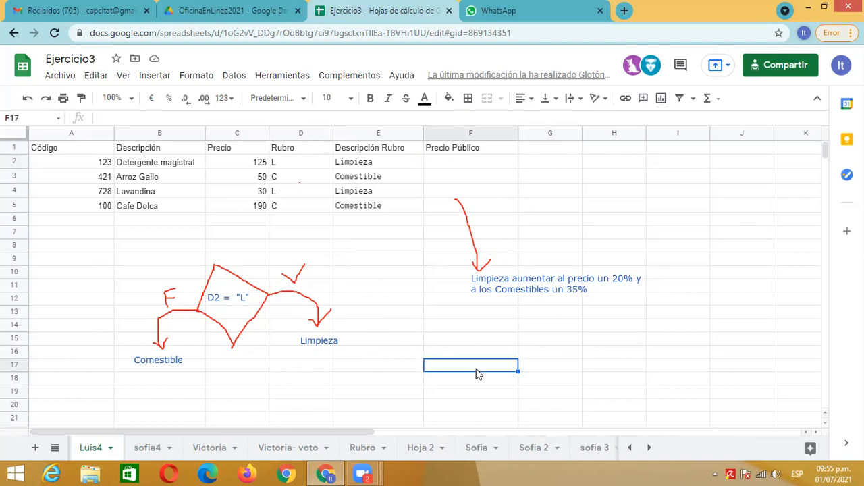
text(monto +)
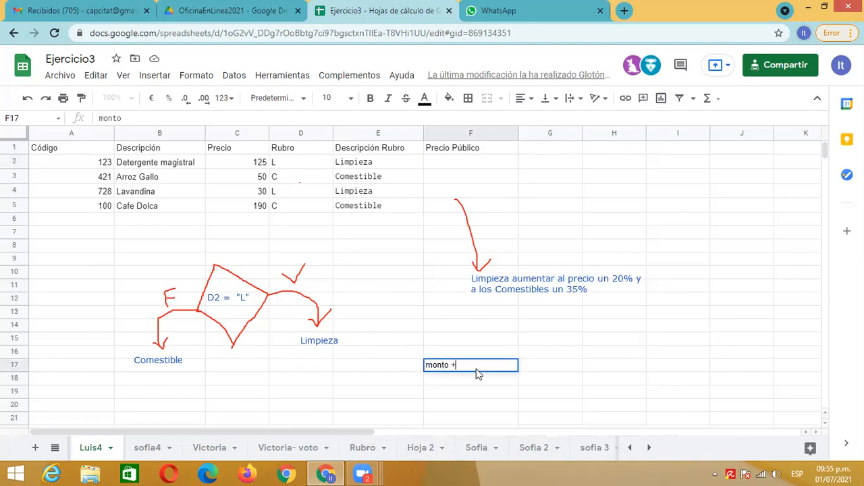
text(nto *%)
click(593, 372)
click(458, 368)
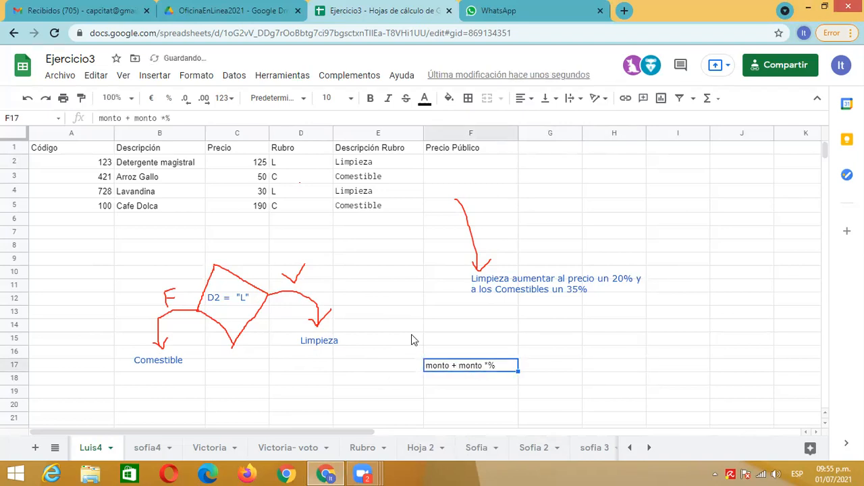
Delete the D2 = "L", Limpieza and Comestible labels from the decision diagram, keeping its red outline and arrows
click(236, 304)
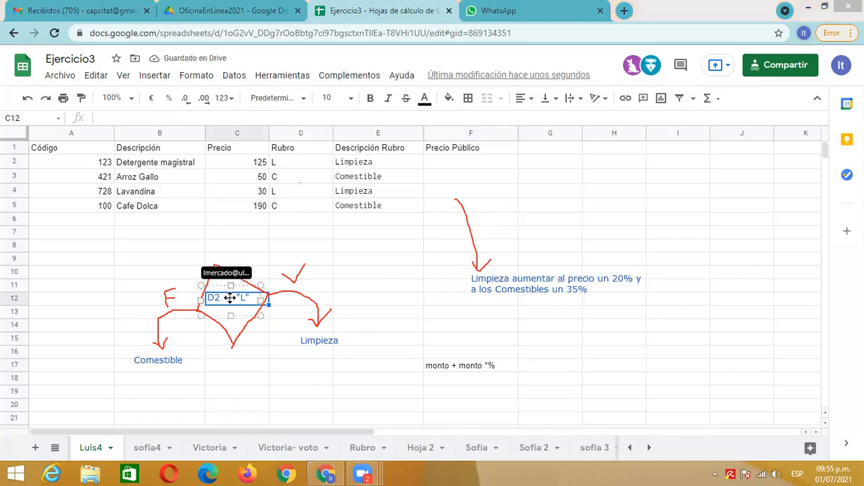
click(257, 297)
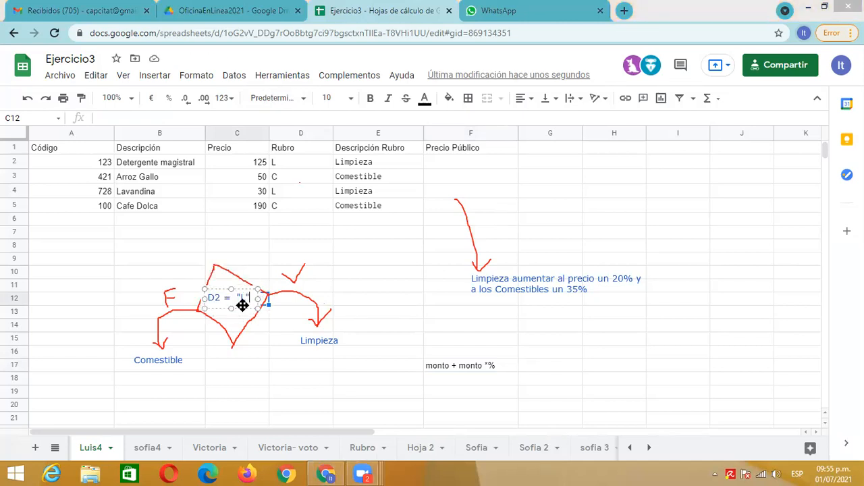
drag(252, 298, 181, 299)
key(Delete)
click(272, 338)
click(326, 343)
key(Delete)
click(152, 359)
key(Delete)
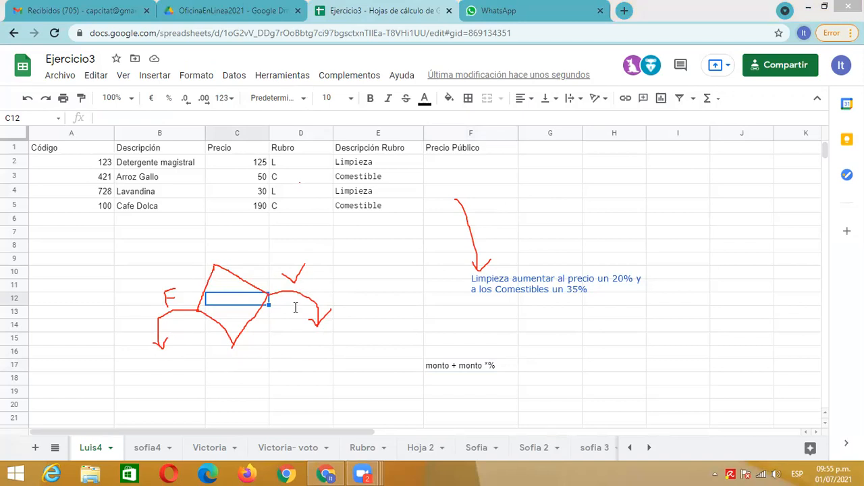
Cover the Rubro and Precio values in rows 2 to 5 with two filled red rectangles
click(294, 336)
drag(338, 327, 324, 327)
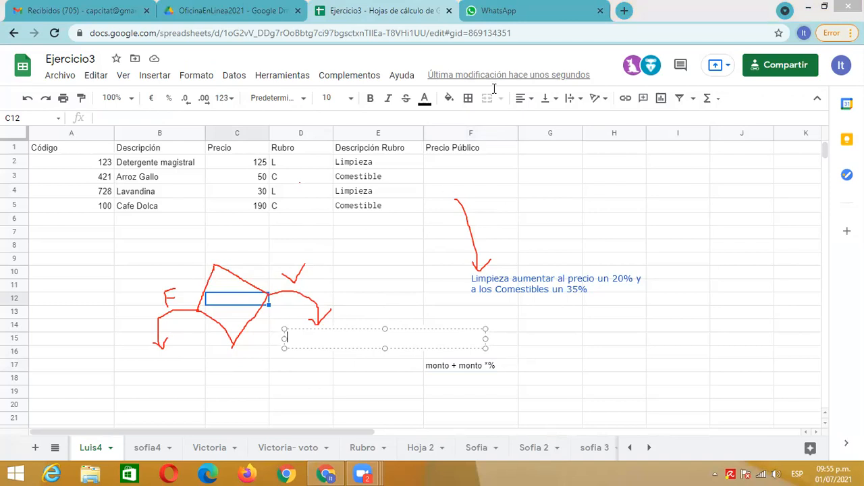
click(428, 52)
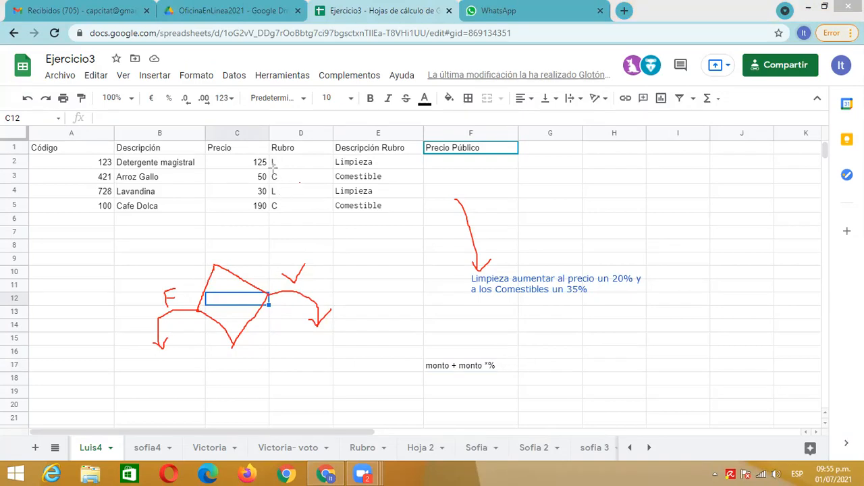
drag(269, 155, 321, 216)
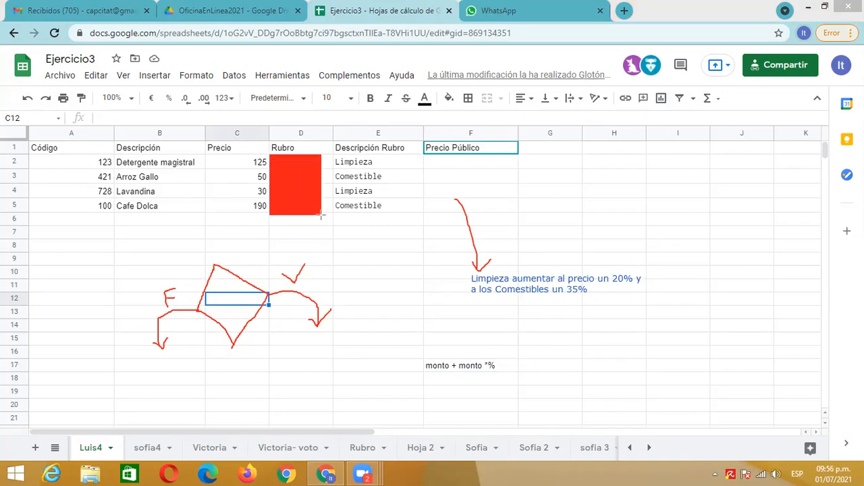
mouse_move(215, 154)
mouse_down()
mouse_move(259, 174)
mouse_move(268, 217)
mouse_up()
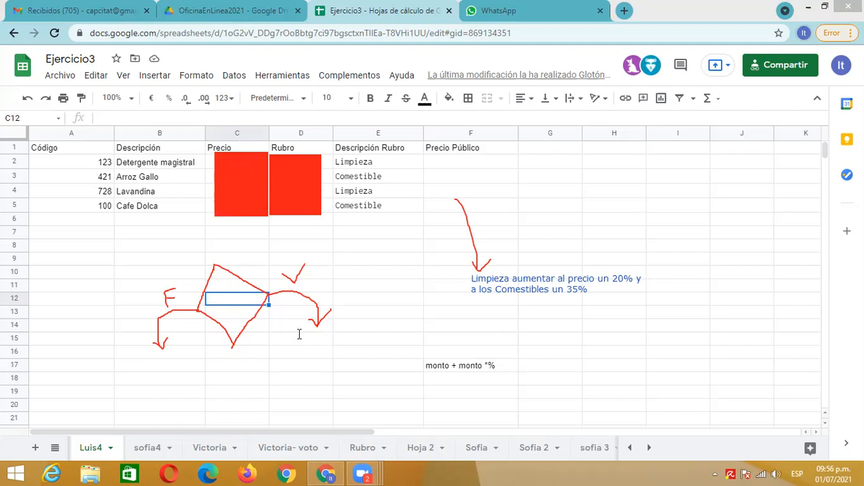
Label the true branch of the decision diagram with C2+C2*20%
drag(299, 334, 498, 352)
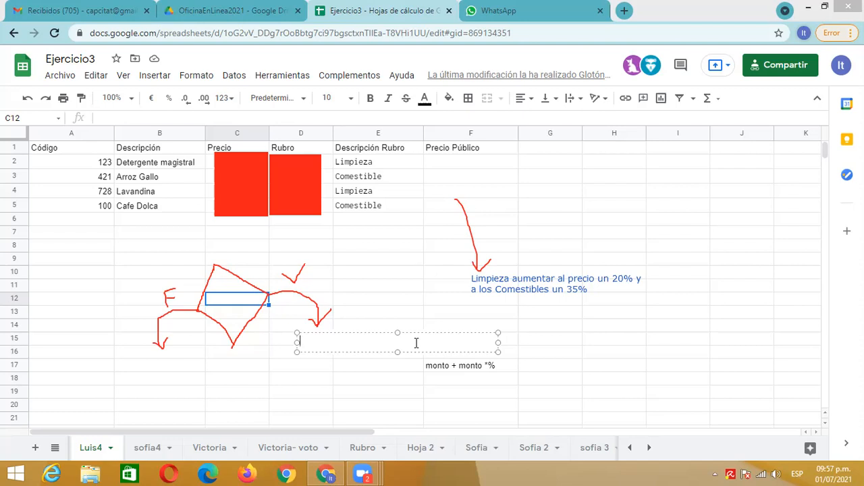
text(C2+C2*20)
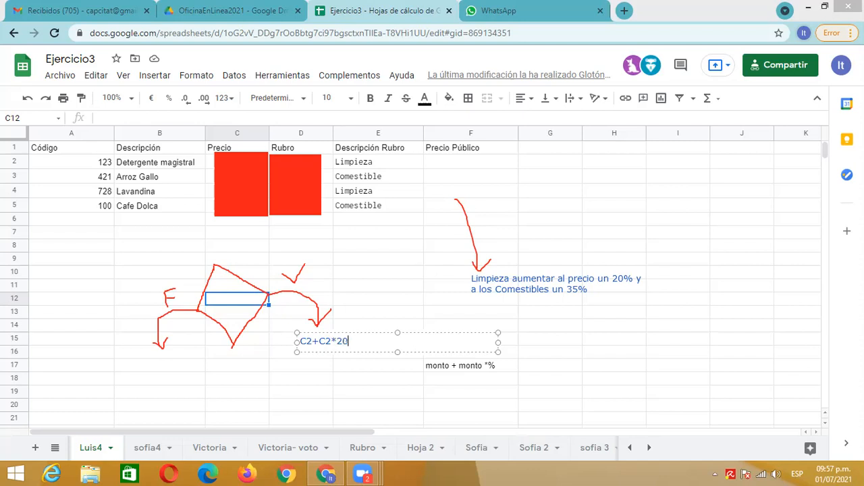
text(%)
click(315, 366)
Label the false branch of the decision diagram with C2+C2*35% and narrow that text box to fit
click(151, 369)
drag(162, 370, 133, 374)
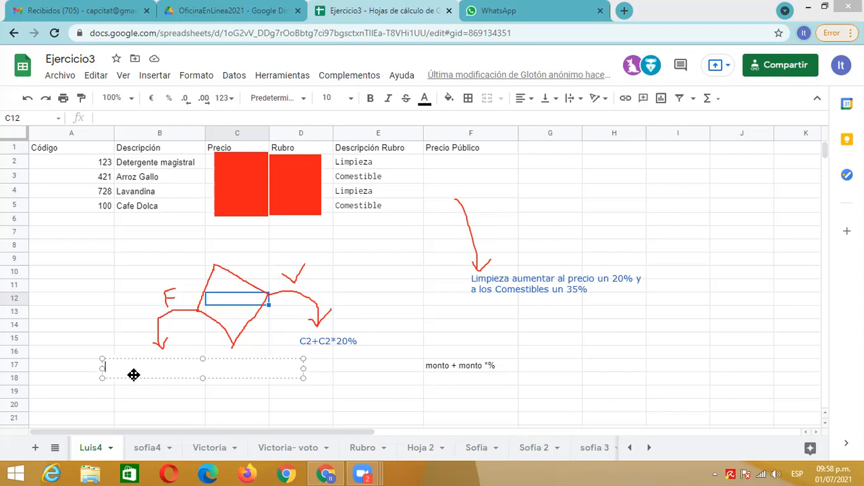
text(C2+C2*35%)
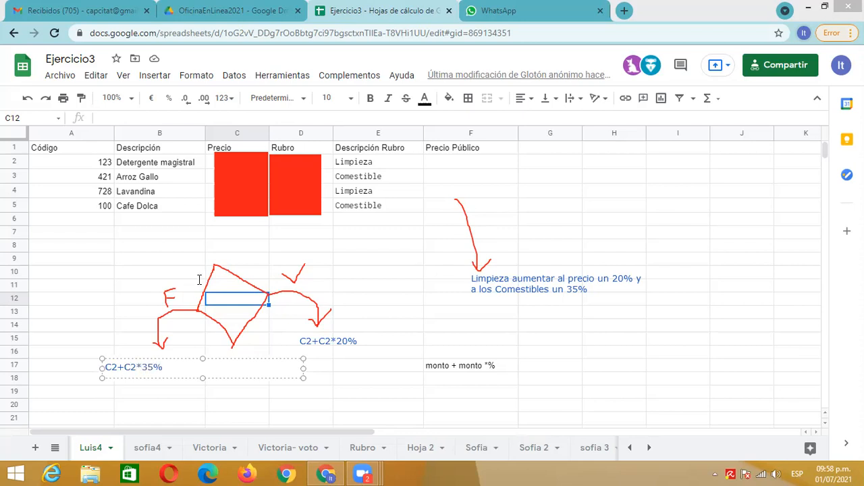
drag(304, 365, 187, 365)
click(291, 354)
Write the condition D2 = "L" inside the decision diamond
click(217, 297)
drag(239, 289, 223, 288)
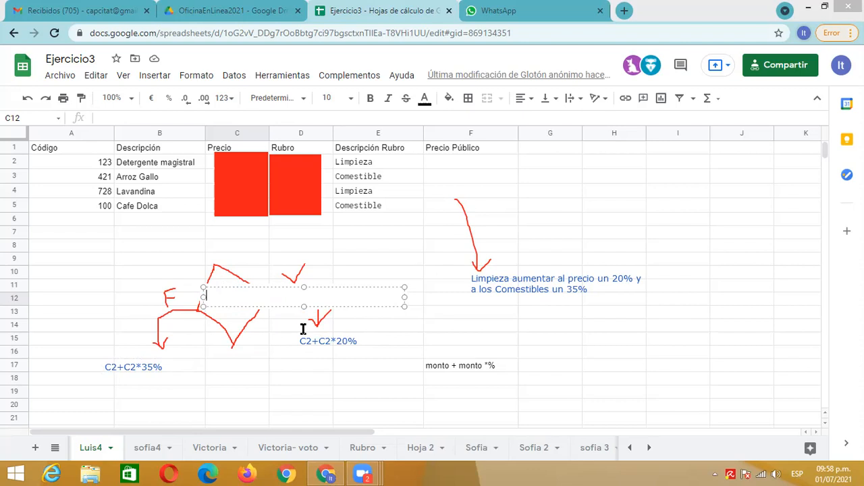
text(D2 = ")
text(L")
click(279, 335)
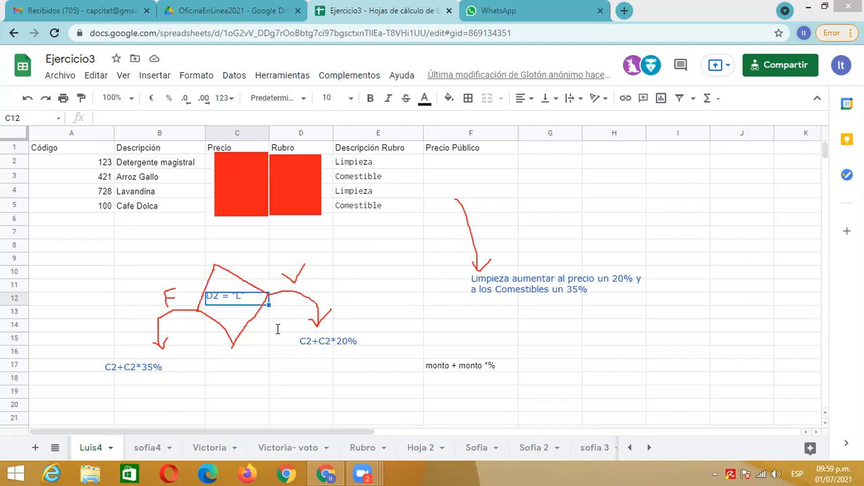
click(238, 344)
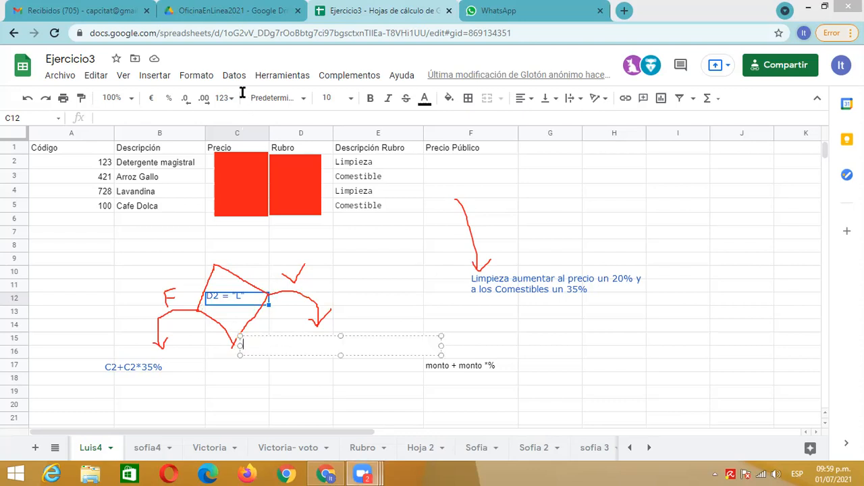
click(243, 368)
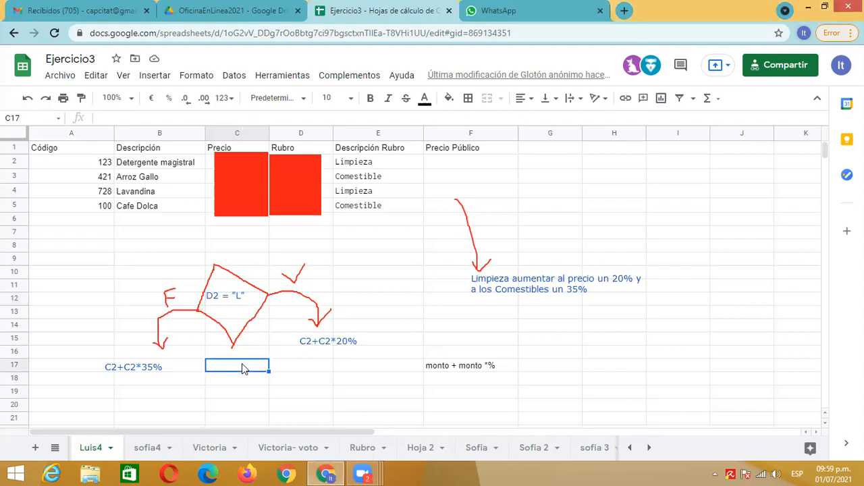
key(Down)
key(Down)
key(Down)
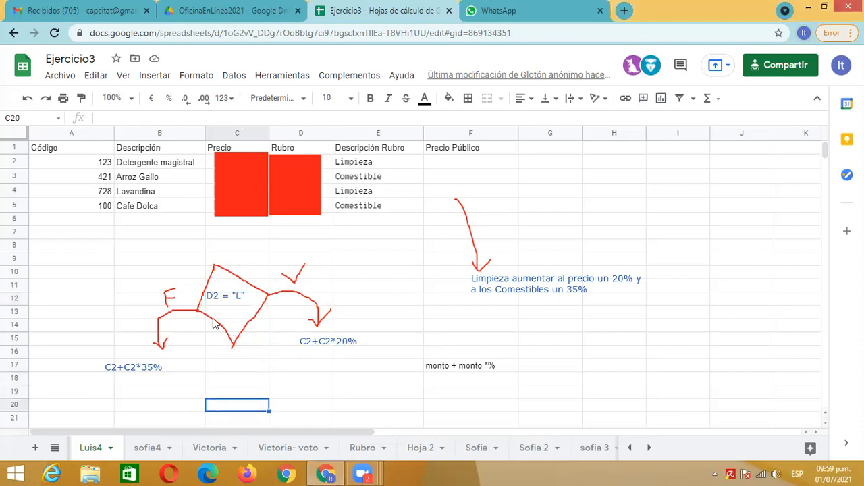
click(226, 314)
click(339, 282)
click(212, 380)
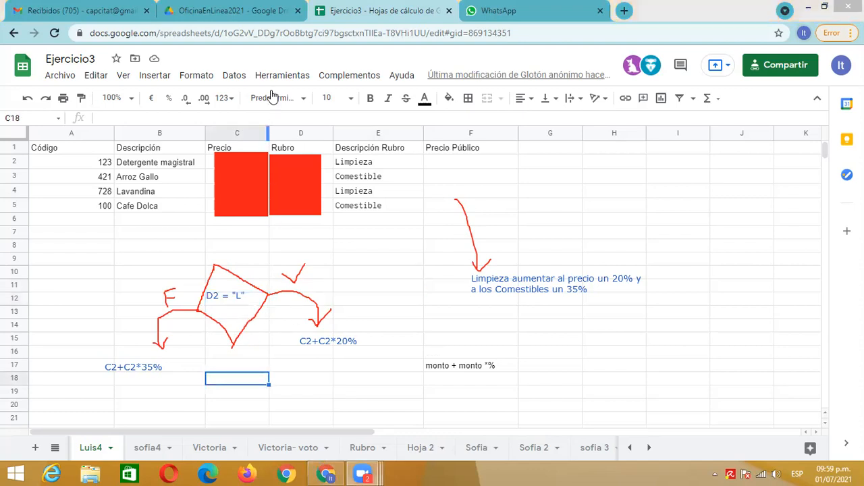
Add the alternative condition E2="Limpieza" above the decision diamond and narrow its text box to fit
click(201, 248)
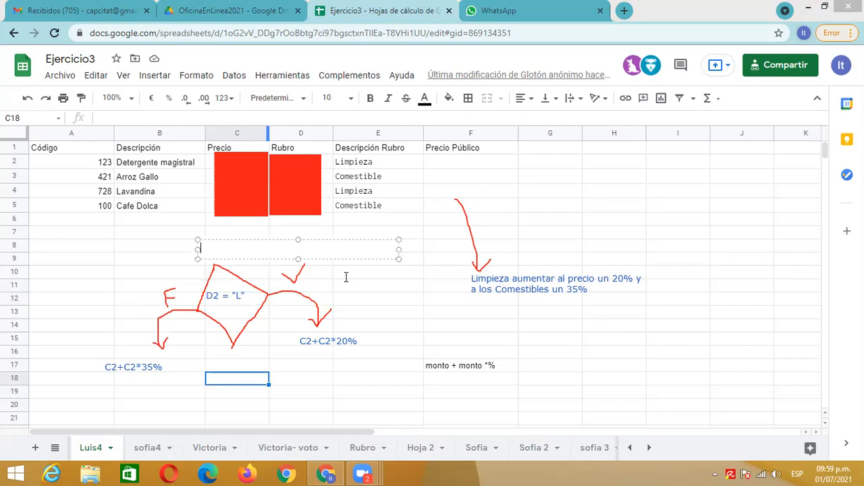
text(E2="Limpieza")
drag(399, 249, 279, 249)
key(Escape)
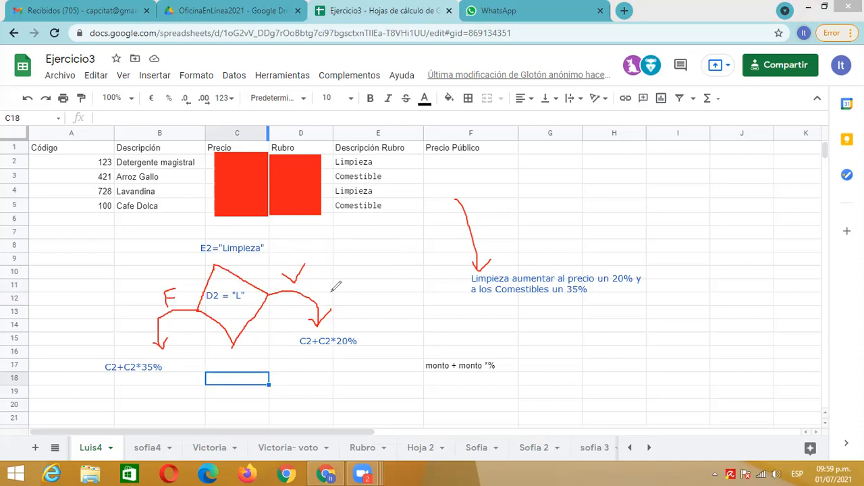
Circle the C2+C2*20% and C2+C2*35% results in red and underline the D2 = "L" condition
mouse_move(358, 331)
mouse_down()
mouse_move(297, 336)
mouse_move(357, 358)
mouse_move(350, 324)
mouse_up()
mouse_move(120, 358)
mouse_down()
mouse_move(98, 361)
mouse_move(165, 370)
mouse_move(122, 352)
mouse_up()
drag(209, 308, 243, 307)
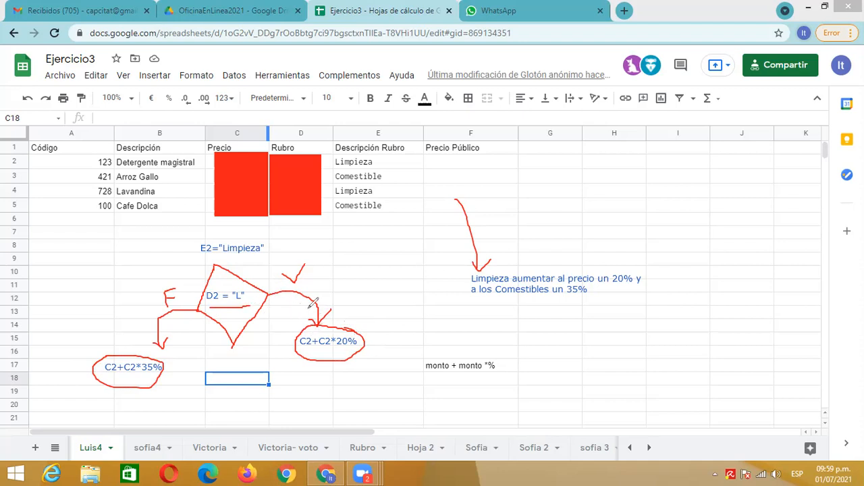
Begin an IF formula in F2 under Precio Público with the condition D2="L"
click(440, 162)
click(384, 241)
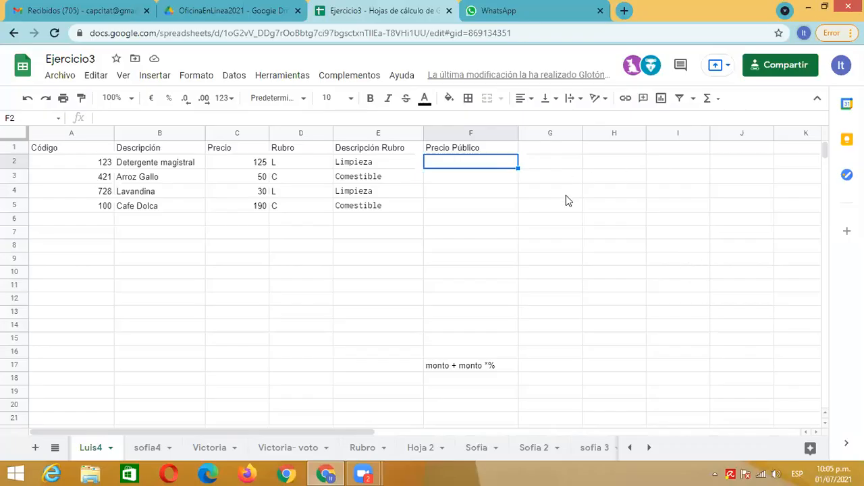
text(=)
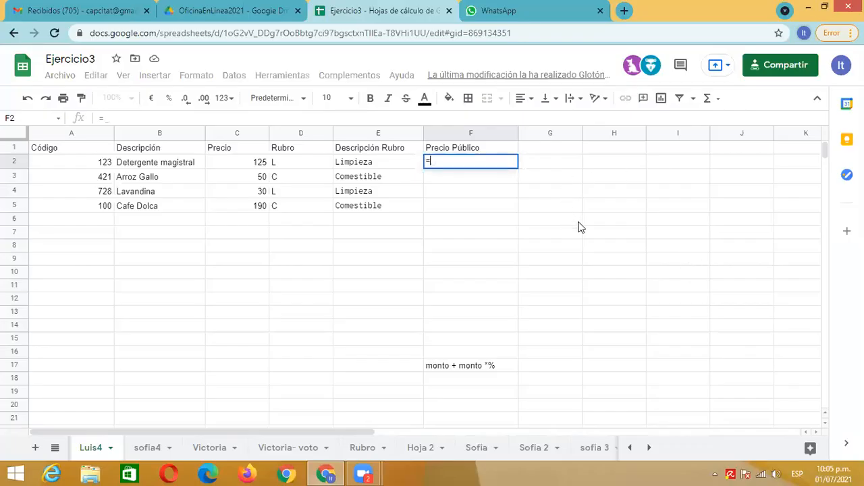
text(si)
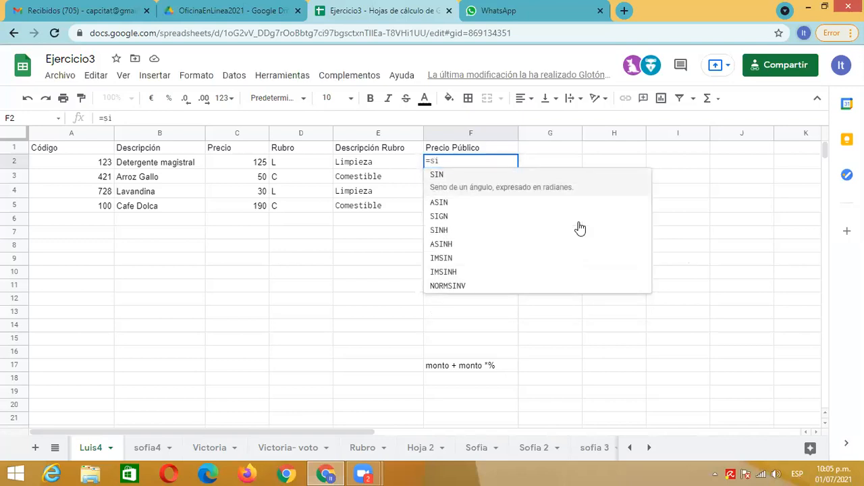
text(()
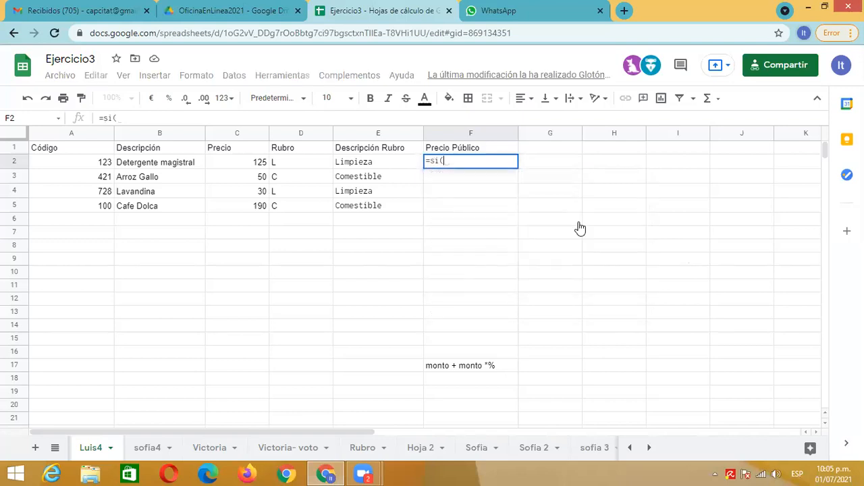
click(295, 162)
text(=)
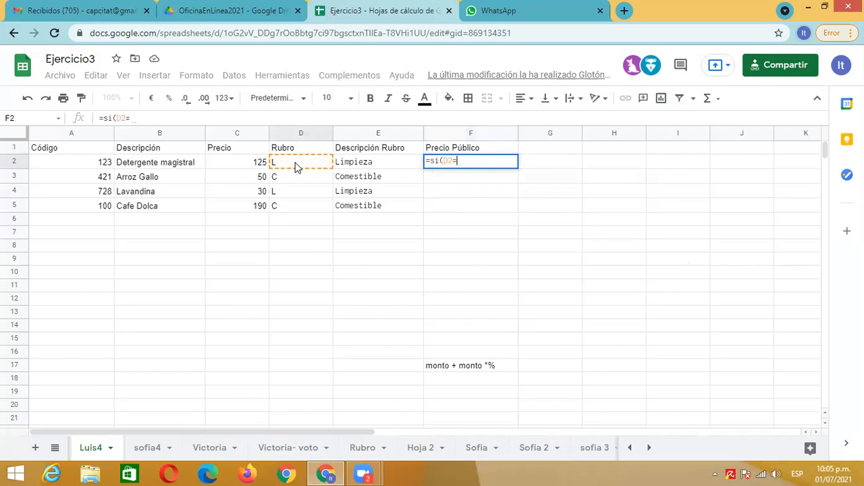
text("L";)
Complete the F2 formula with C2+C2*20% as the true result and C2+C2*35% as the false result
click(247, 167)
text(+)
click(248, 168)
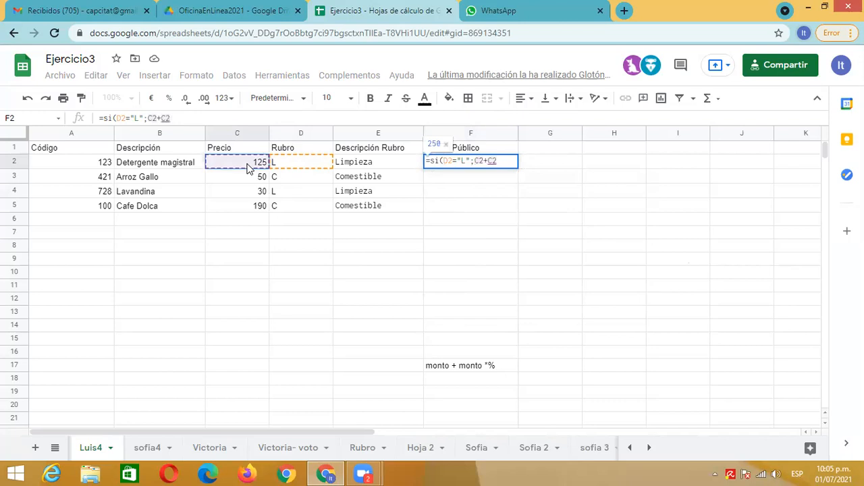
text(*20%;)
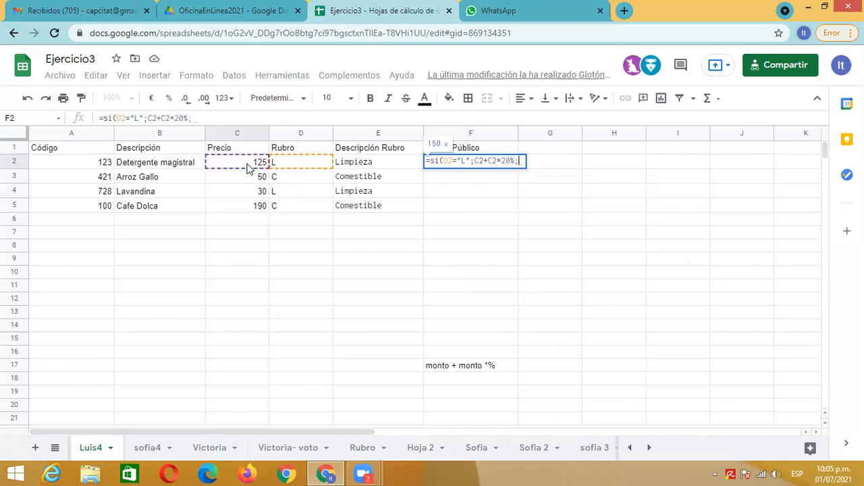
click(247, 167)
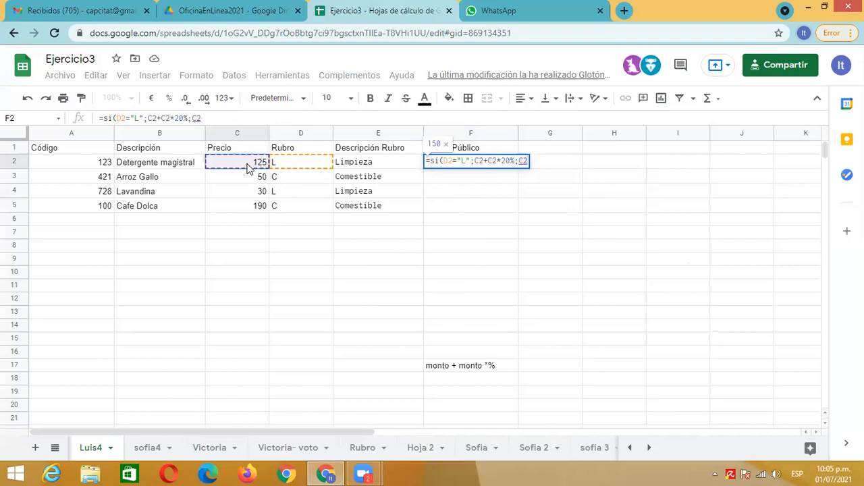
text(+)
click(247, 168)
text(*35)
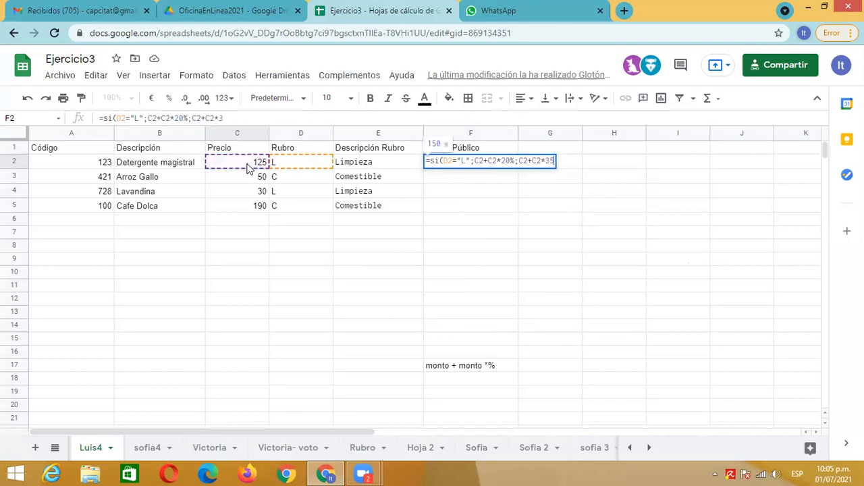
text(%)
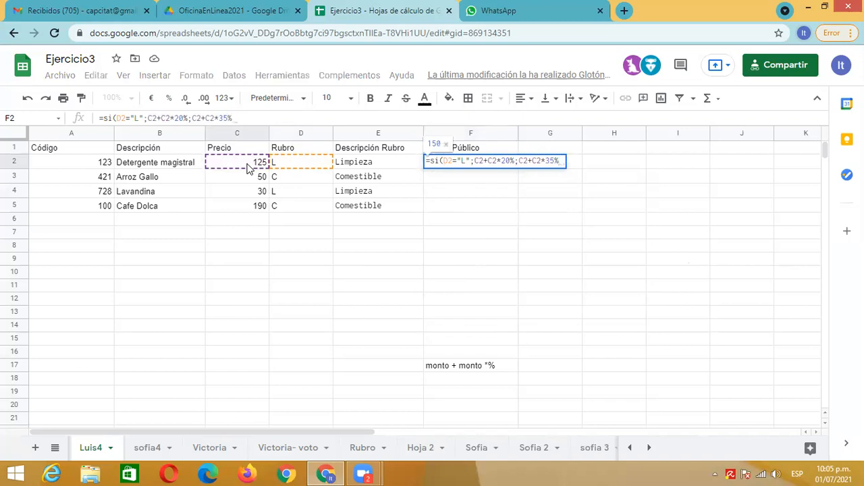
key(Return)
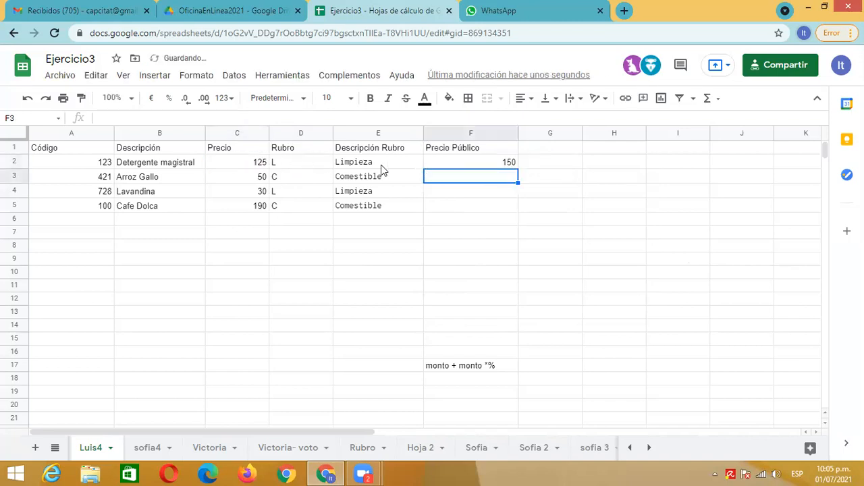
Fill the Precio Público formula from F2 down to F5 and format the range with two decimal places
click(509, 162)
drag(517, 167, 513, 215)
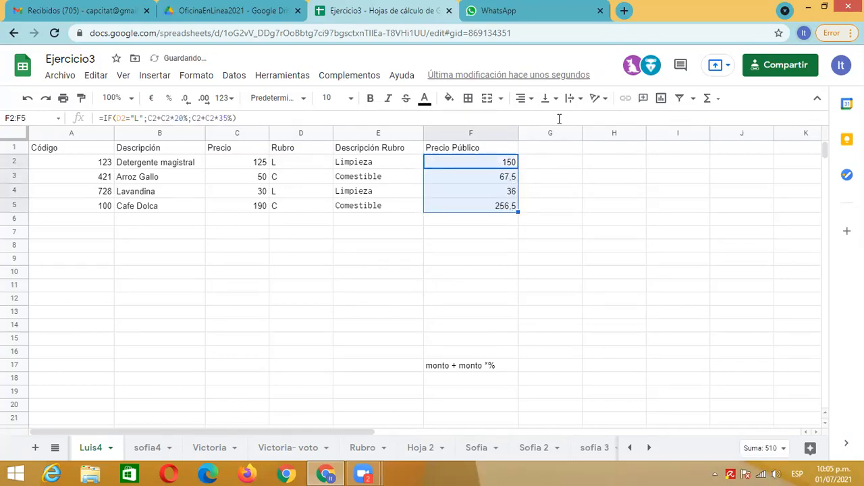
click(207, 102)
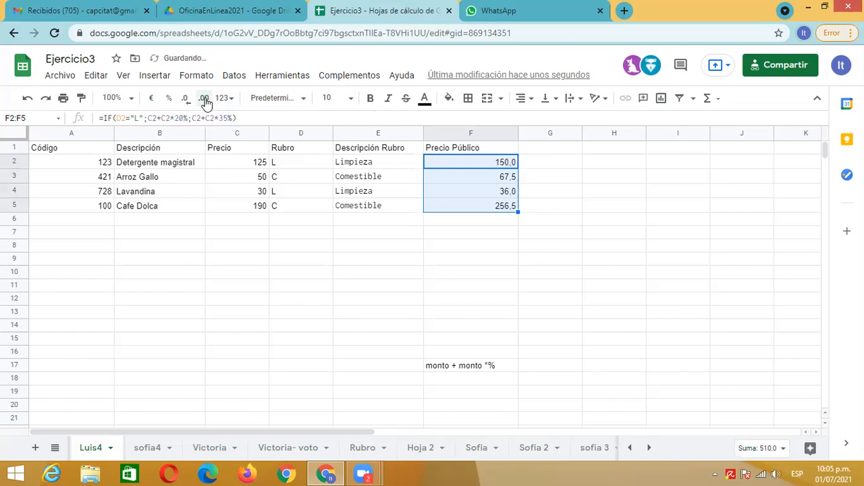
click(207, 102)
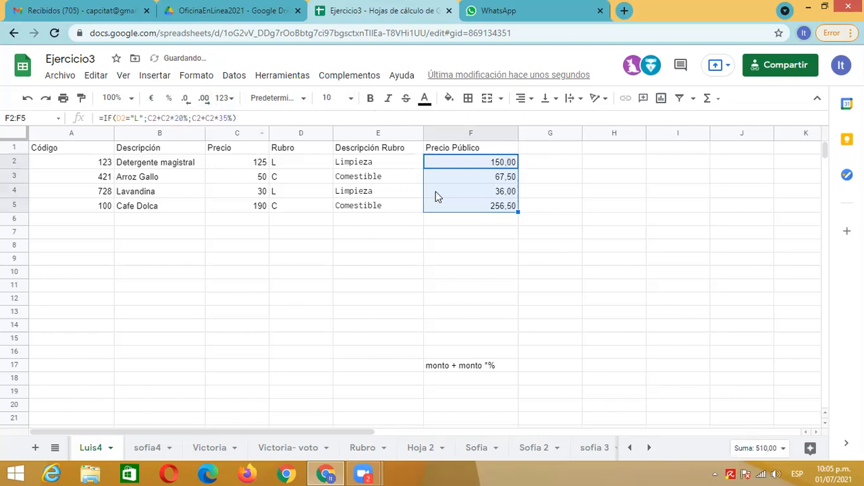
click(507, 233)
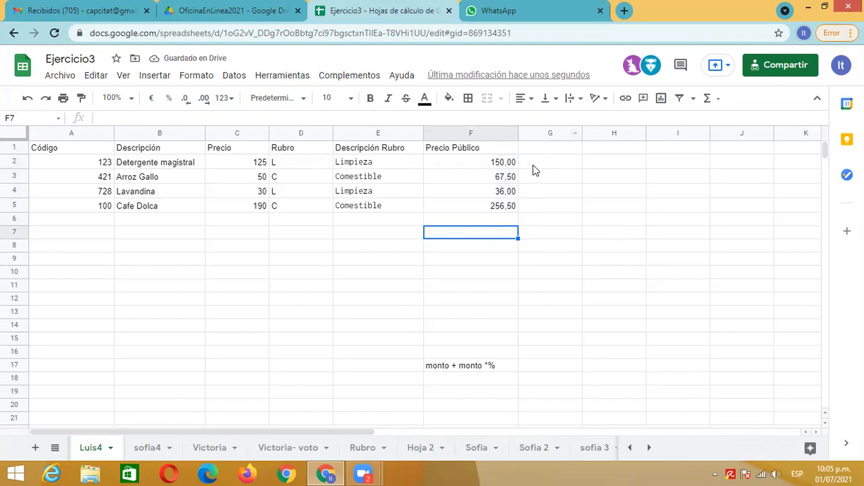
Add the column headers Stock in G1 and Observación in H1
click(541, 149)
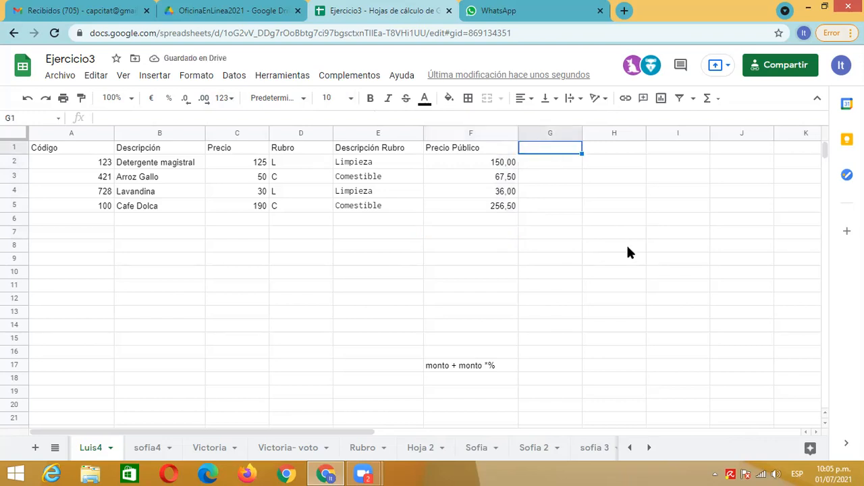
text(Stock)
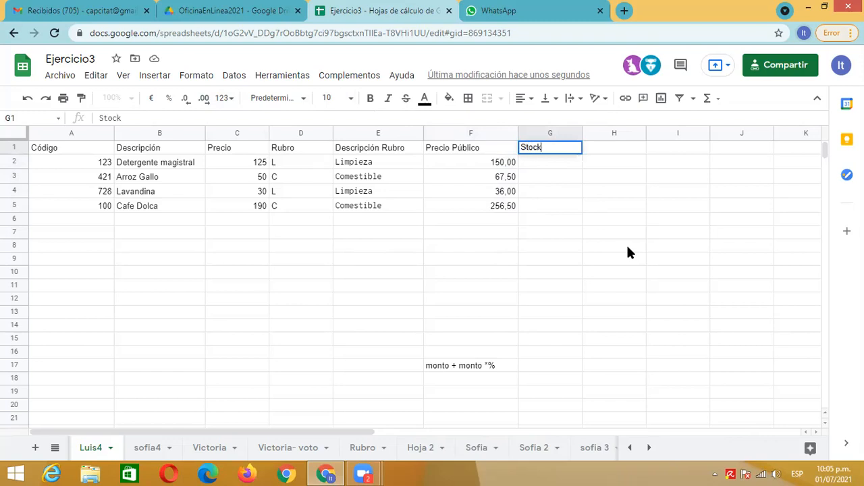
key(Tab)
text(Observación)
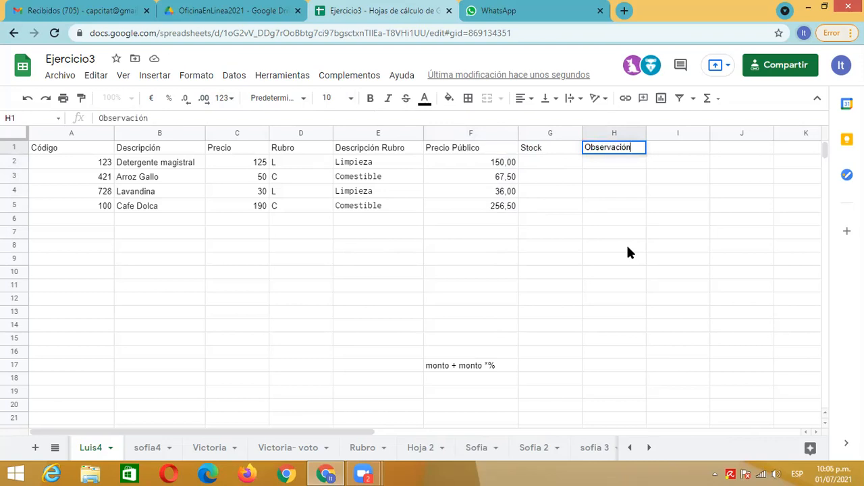
key(Return)
Enter the stock quantities 10, 5, 12 and 25 in G2 through G5
key(Left)
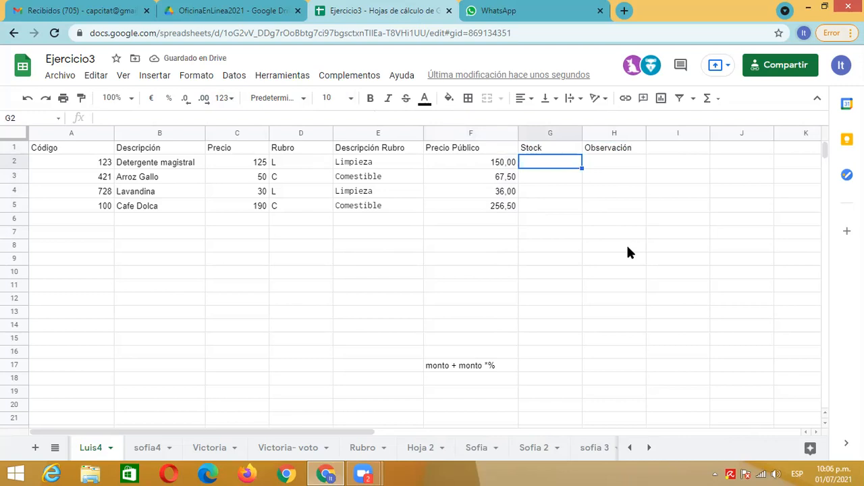
text(10)
key(Return)
text(5)
key(Return)
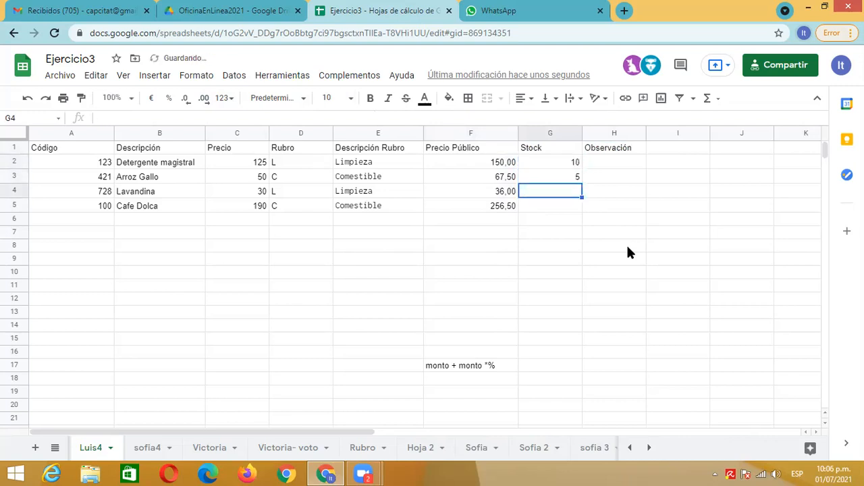
text(12)
key(Return)
text(25)
key(Return)
key(Down)
key(Down)
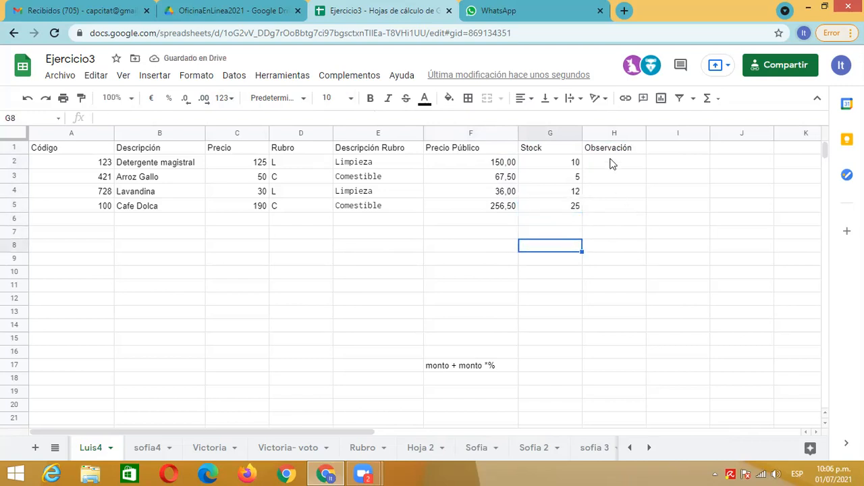
Draw a red arrow below the Observación column and annotate it with: Si el stock es menor a 5 coloque la leyenda "Pedir" caso contrario "Suficiente"
click(610, 164)
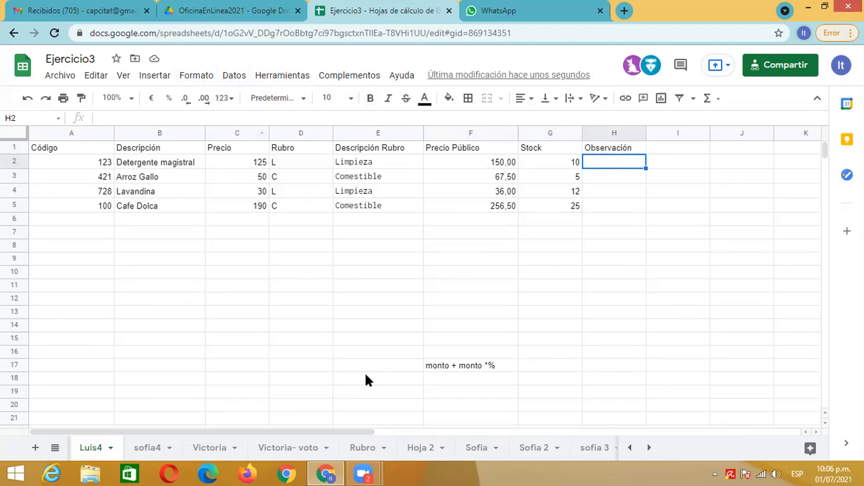
mouse_move(617, 205)
mouse_down()
mouse_move(587, 279)
mouse_move(596, 280)
mouse_up()
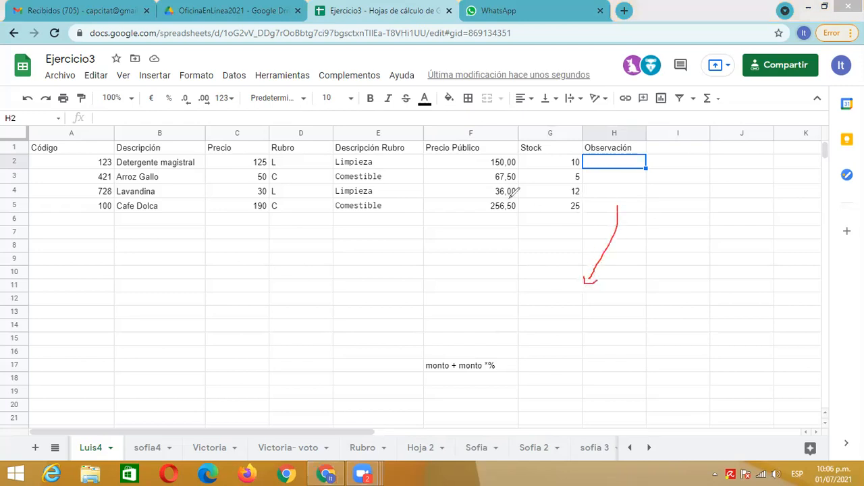
click(514, 308)
text(Si)
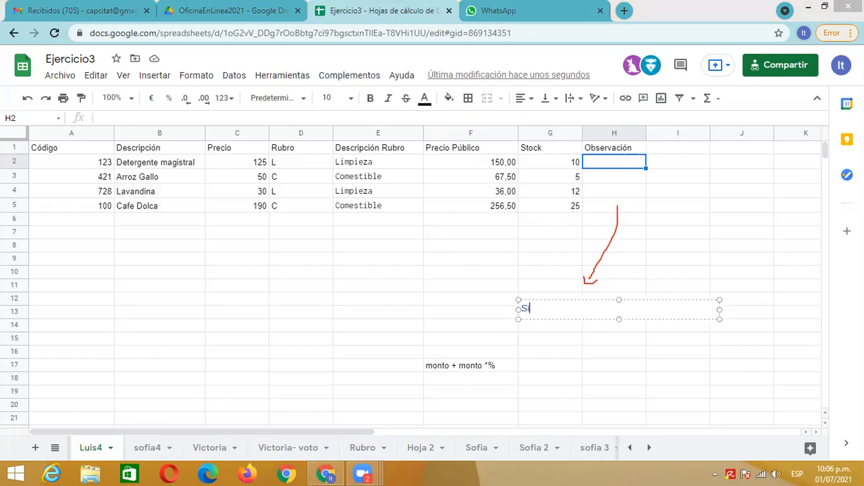
text( el stock es m)
text(enor a 5)
text( coloque la ley)
text(enda "Pe)
text(dir)
text(c)
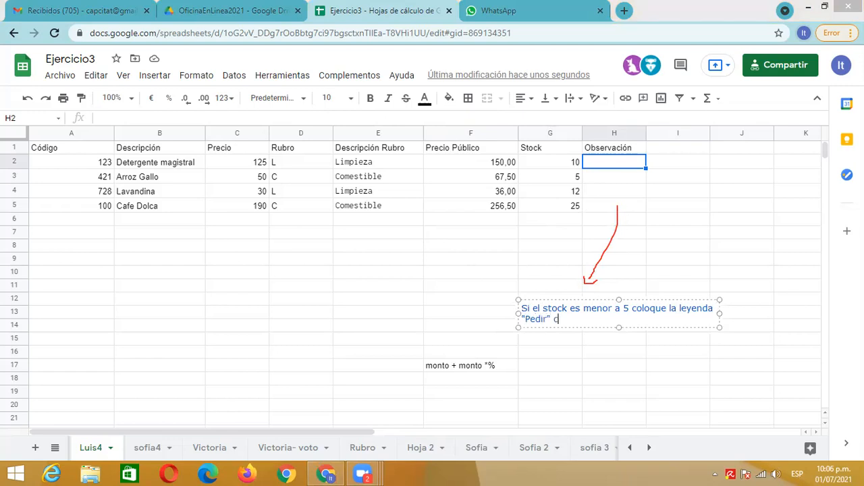
text(aso contrario "Su)
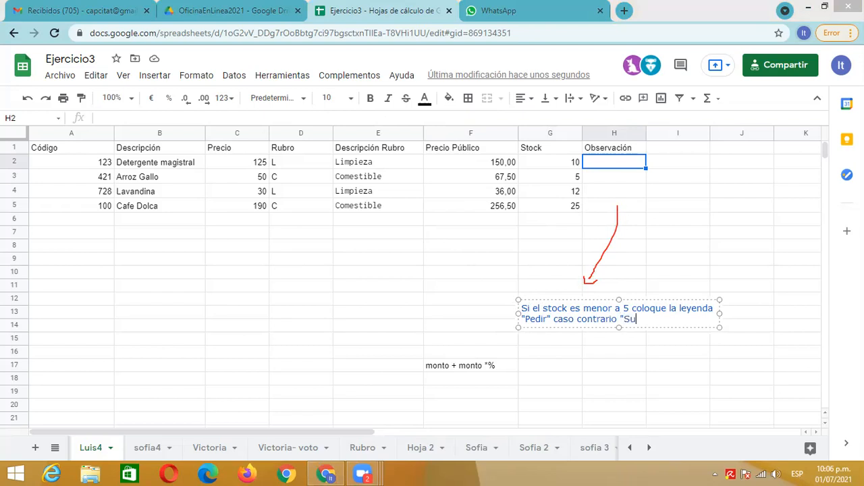
text(ficiente")
key(Escape)
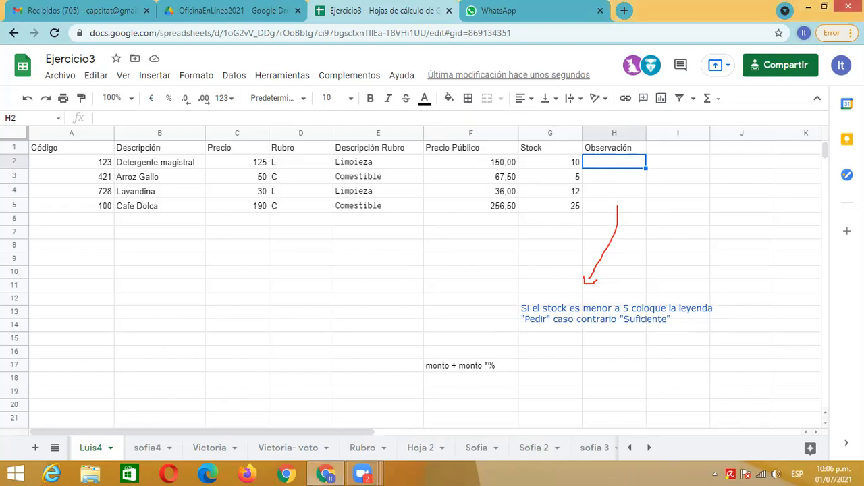
Enter Suficiente in H2 as the sample observation for Detergente magistral
text(Suficiente)
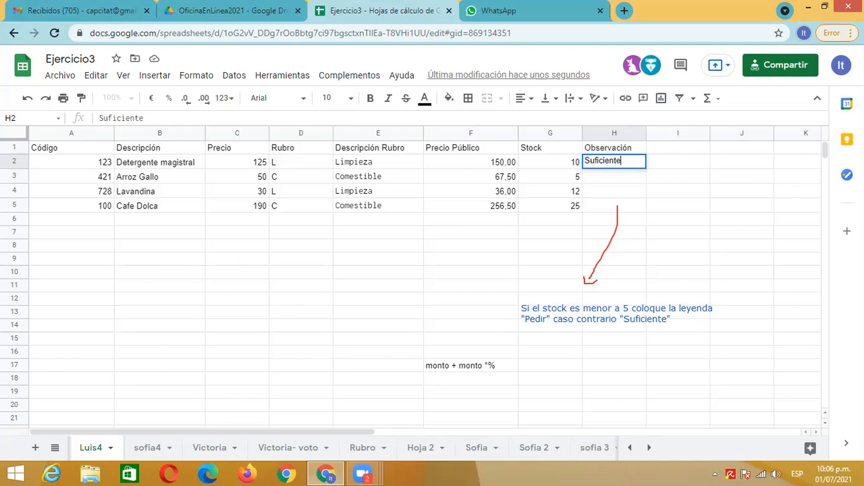
key(Return)
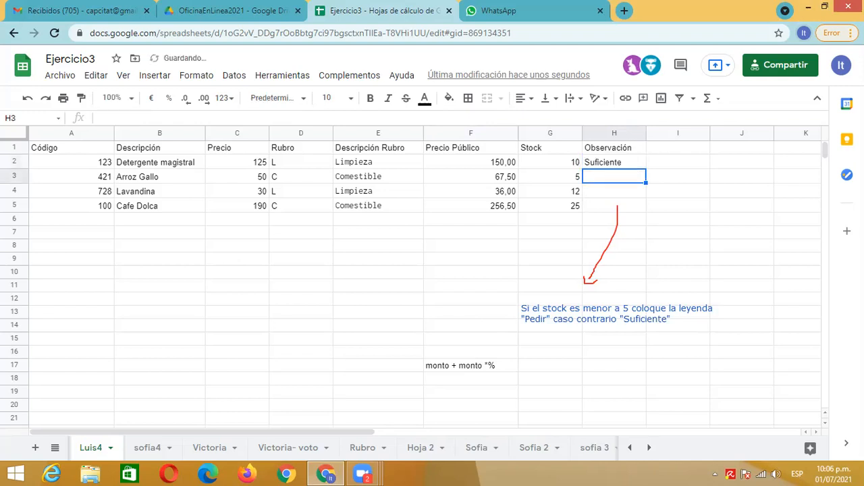
Change the stock of Lavandina in G4 to 4 and of Cafe Dolca in G5 to 3
key(Left)
key(Down)
text(4)
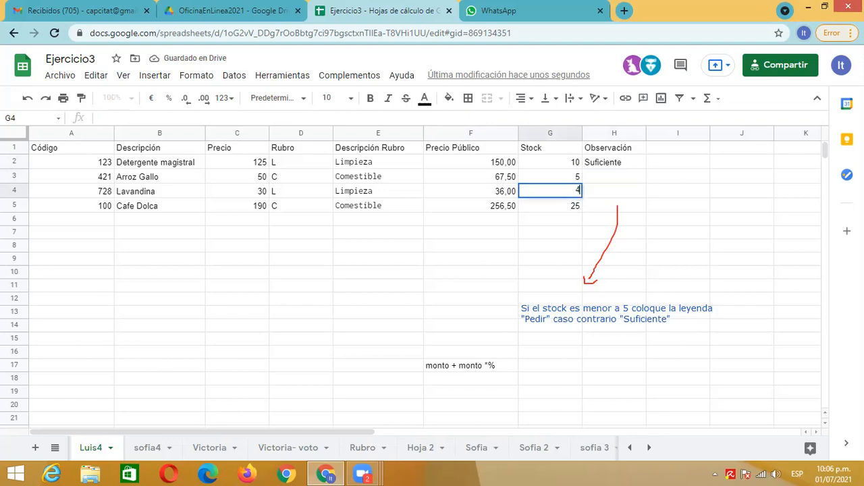
key(Return)
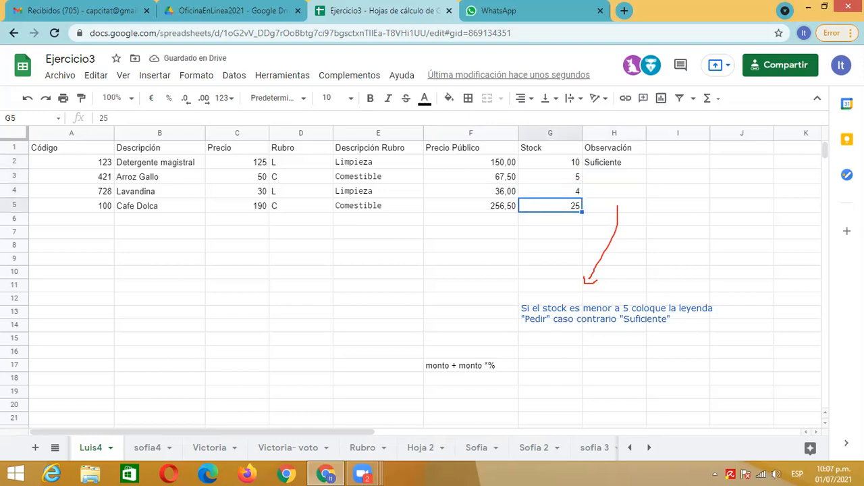
text(3)
key(Return)
Enter the sample observations Suficiente in H3 and Pedir in H4 and H5
key(Up)
key(Up)
key(Up)
key(Right)
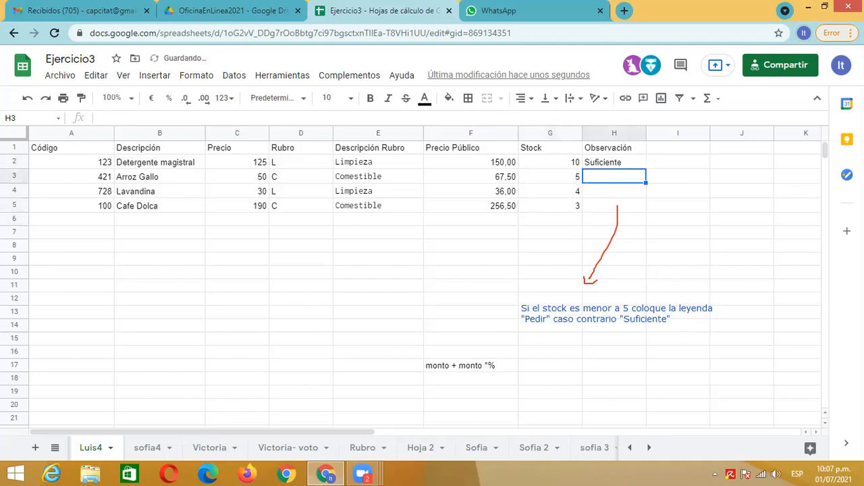
key(Left)
key(Right)
text(Suficiente)
key(Return)
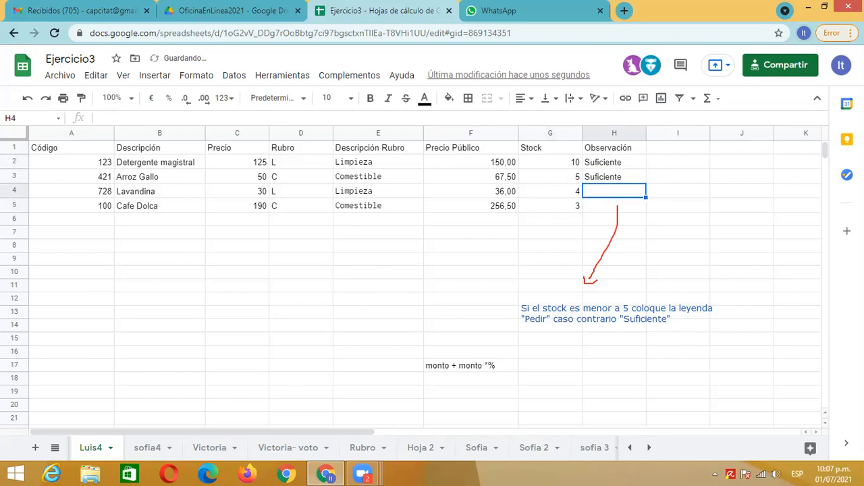
text(Pedir)
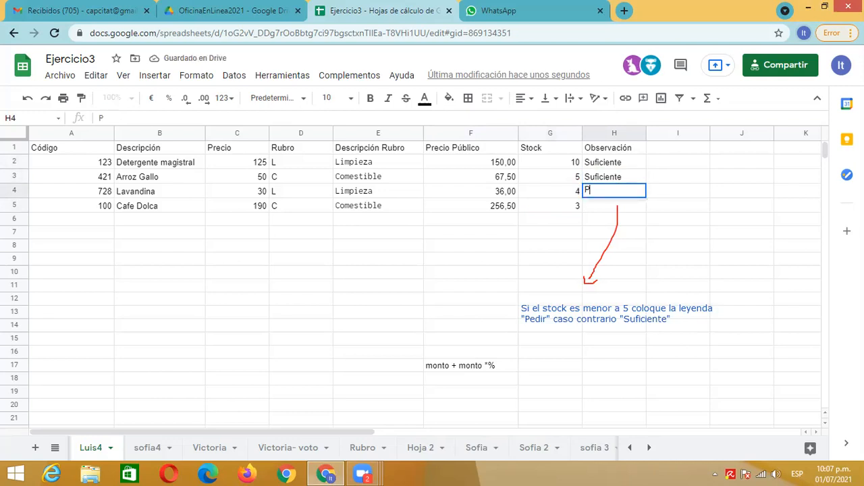
key(Return)
text(Pedir)
key(Return)
Clear the sample observations from H2:H5
key(Up)
key(Up)
key(Up)
key(Up)
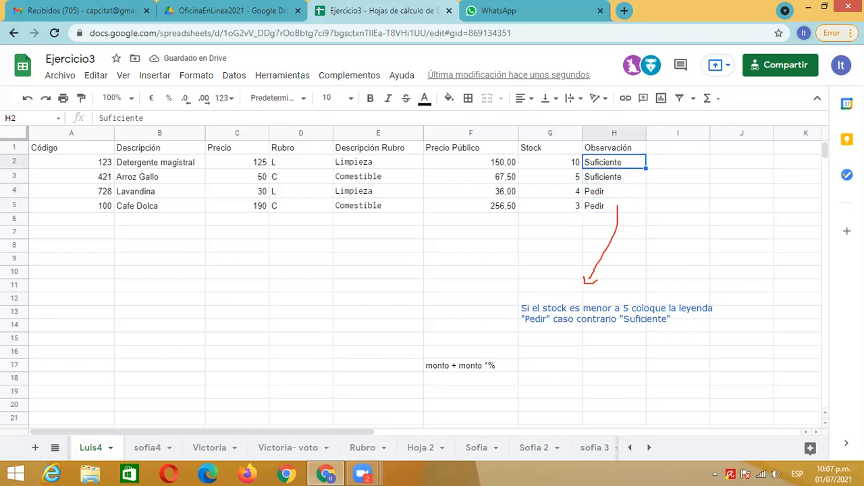
key(Down)
key(Down)
key(Up)
key(Up)
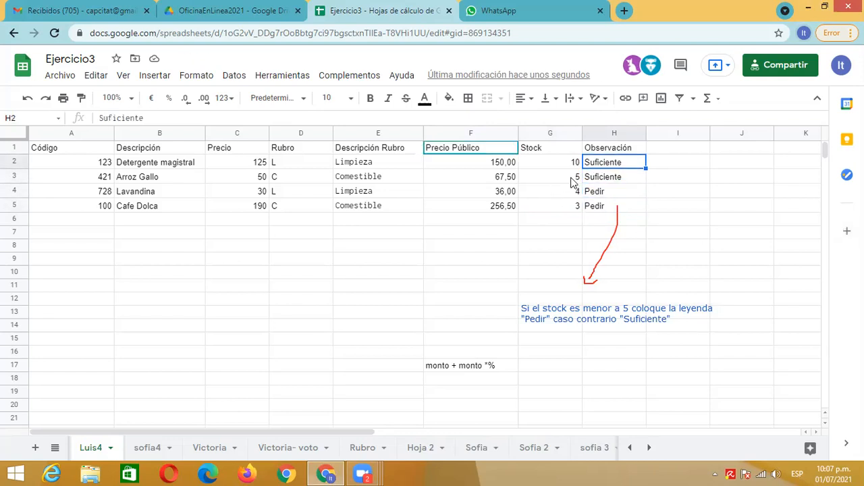
drag(607, 165, 621, 212)
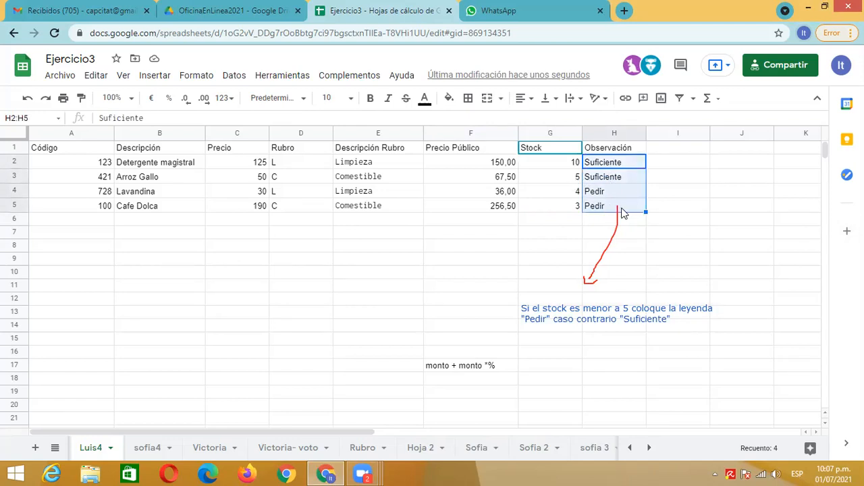
key(Delete)
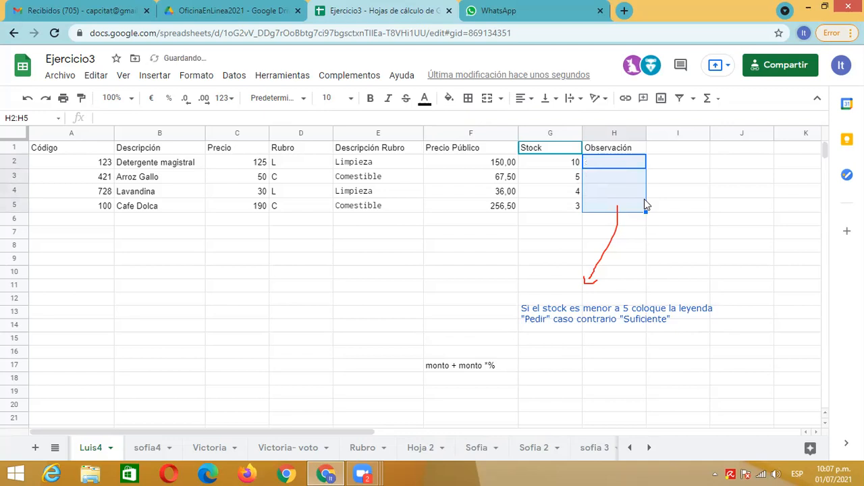
click(644, 202)
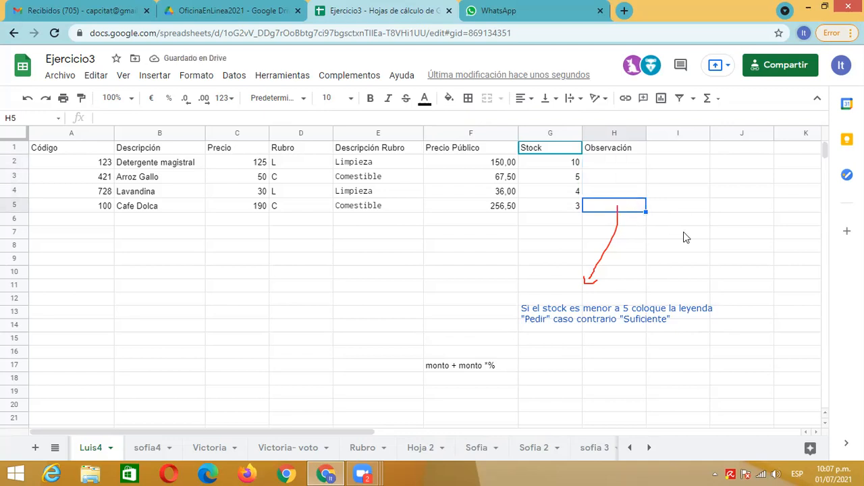